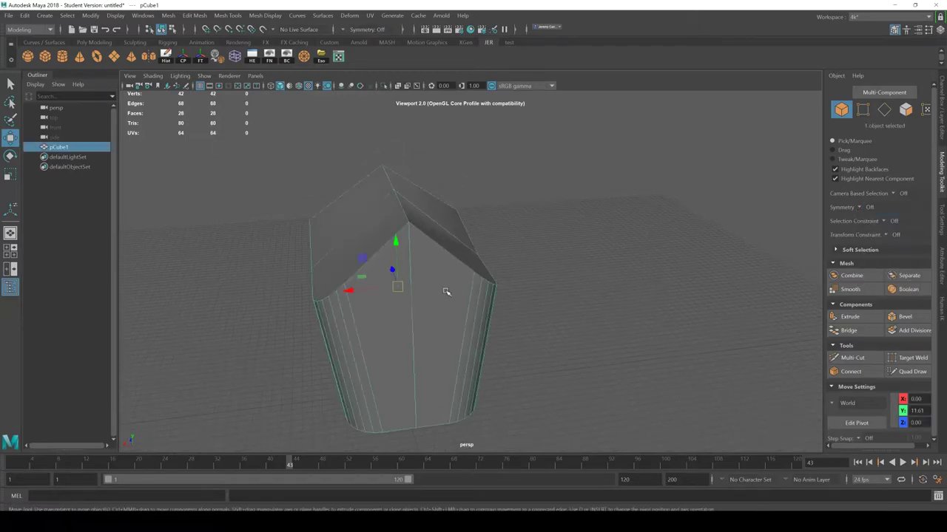
pyautogui.keyDown('alt'); pyautogui.moveTo(446, 292); pyautogui.dragTo(460, 326); pyautogui.keyUp('alt')
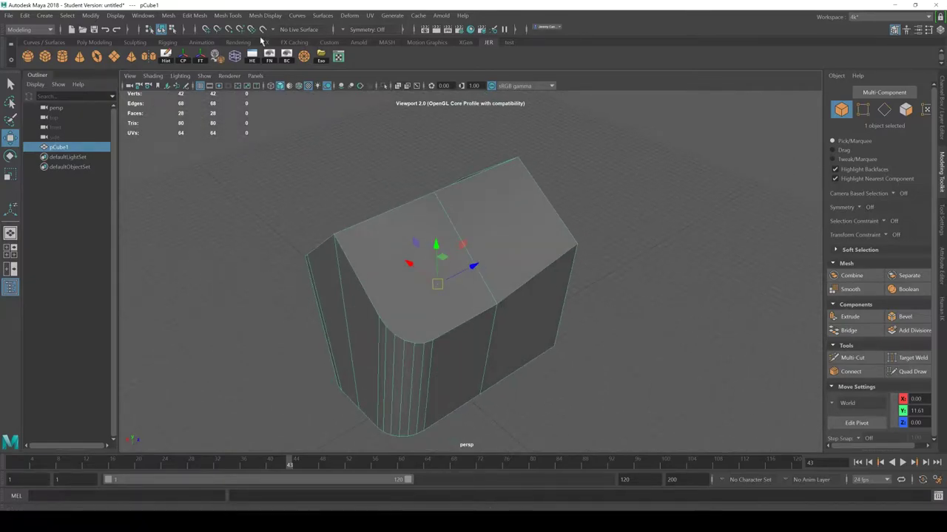
pyautogui.click(328, 192)
pyautogui.click(401, 229)
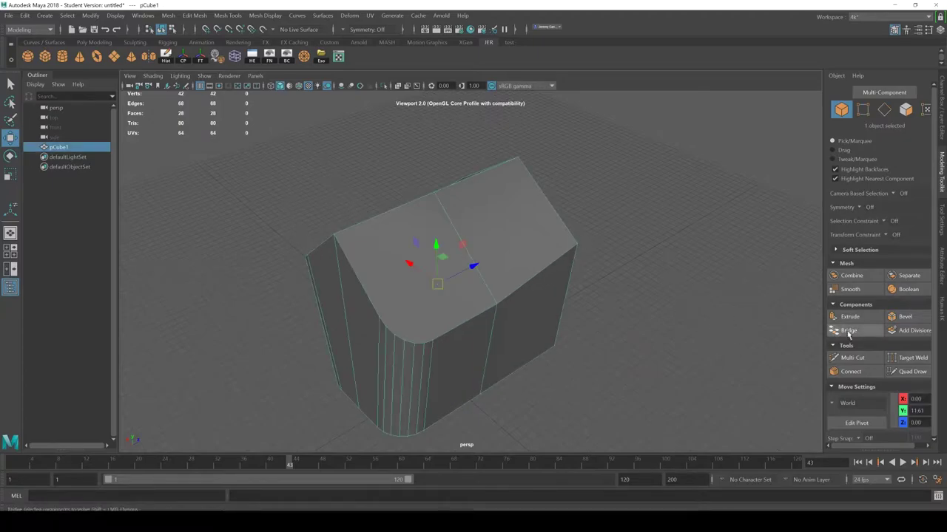
pyautogui.click(900, 374)
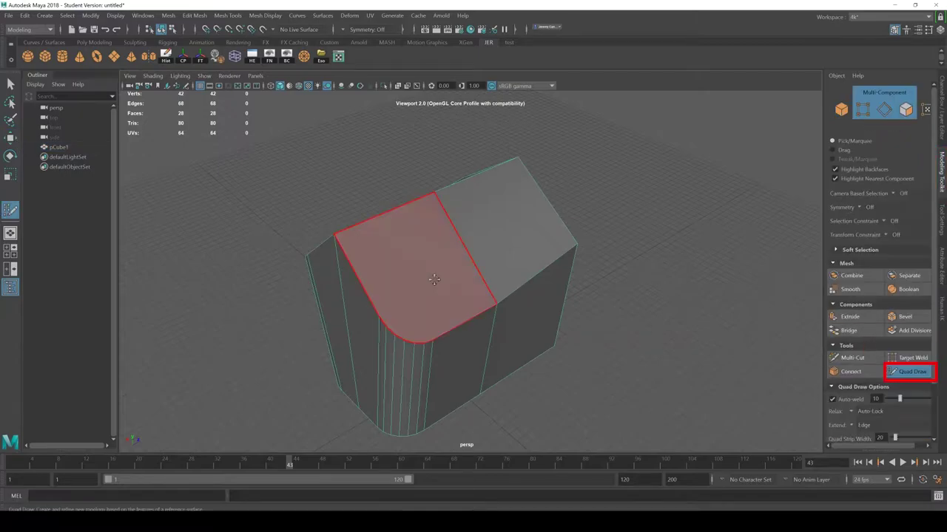
pyautogui.click(897, 372)
pyautogui.press('F8')
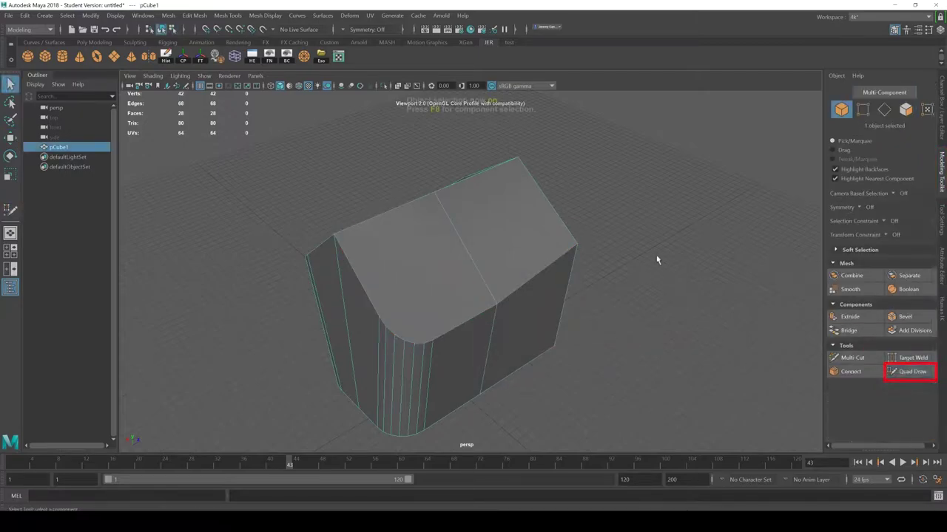
# - Select the house-shaped block pCube1 and make it a live surface
pyautogui.click(657, 260)
pyautogui.click(524, 257)
pyautogui.keyDown('alt'); pyautogui.moveTo(549, 275); pyautogui.dragTo(634, 298); pyautogui.keyUp('alt')
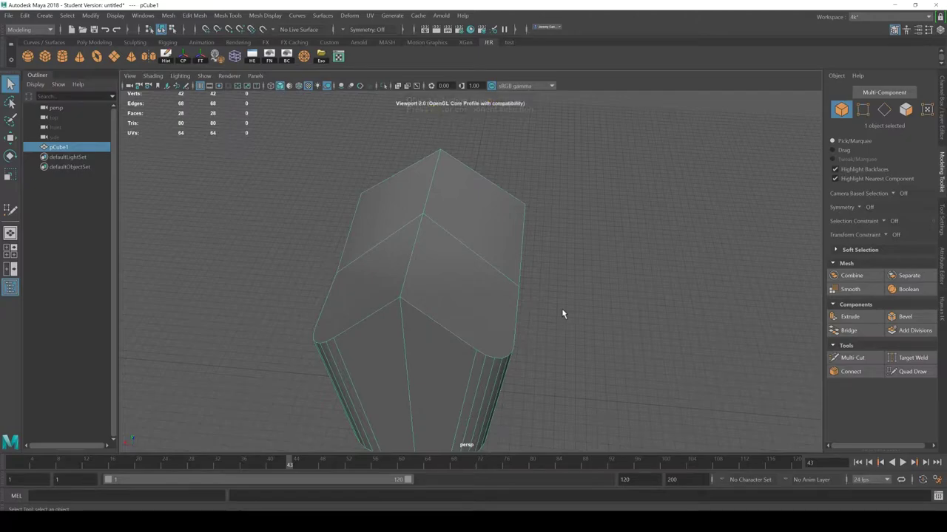
pyautogui.keyDown('alt'); pyautogui.moveTo(515, 335); pyautogui.dragTo(396, 216); pyautogui.keyUp('alt')
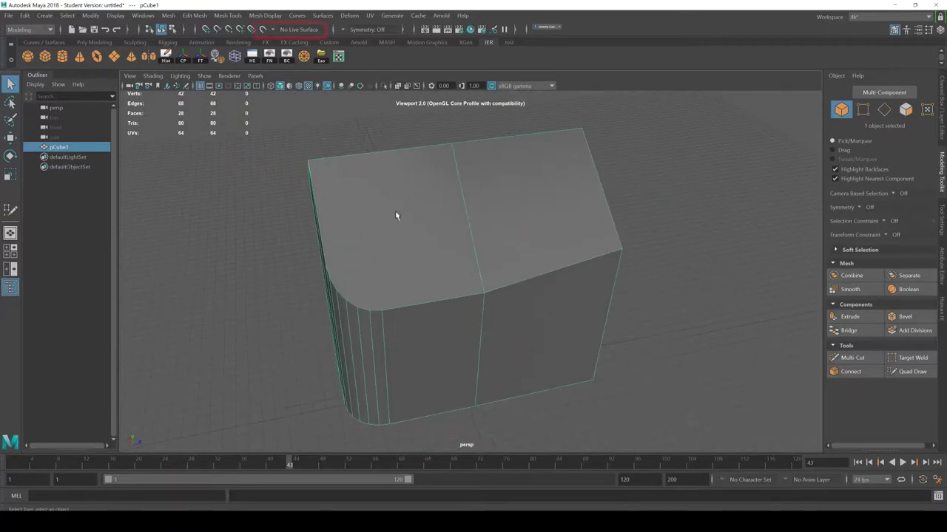
pyautogui.click(263, 29)
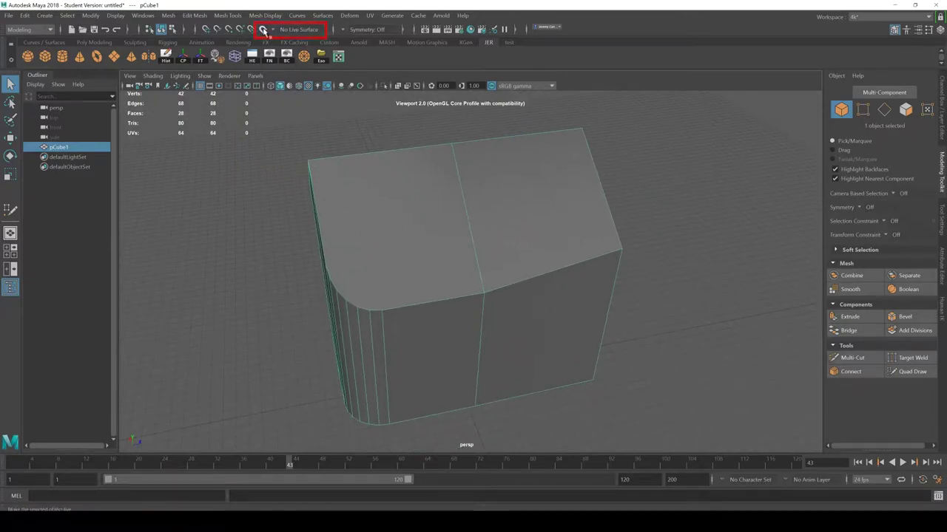
pyautogui.keyDown('alt'); pyautogui.moveTo(362, 198); pyautogui.dragTo(498, 234); pyautogui.keyUp('alt')
pyautogui.scroll(1, 498, 234)
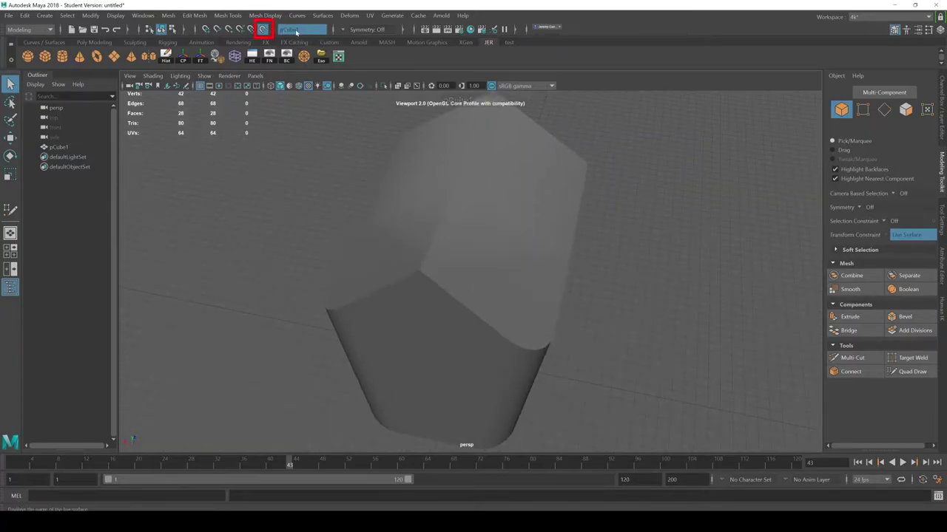
# - Disable the live surface and make pCube1 live again
pyautogui.click(263, 31)
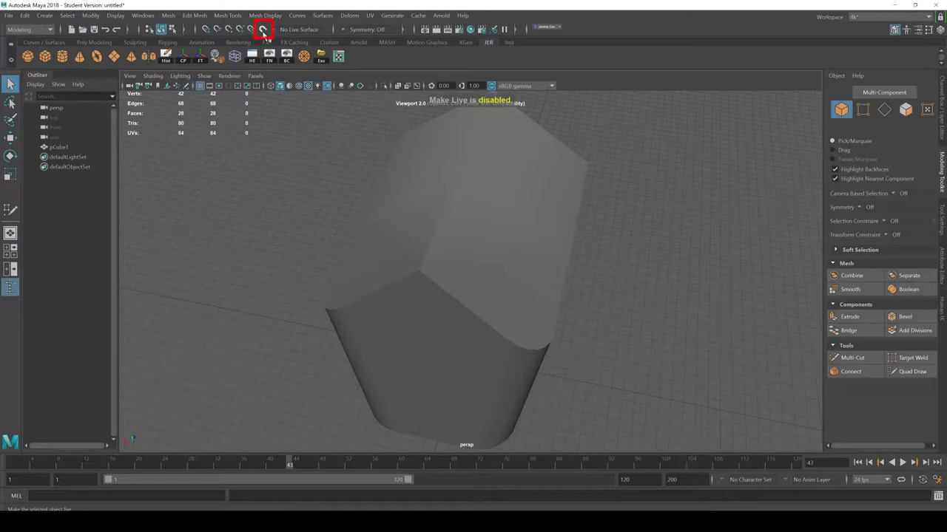
pyautogui.click(435, 217)
pyautogui.click(263, 30)
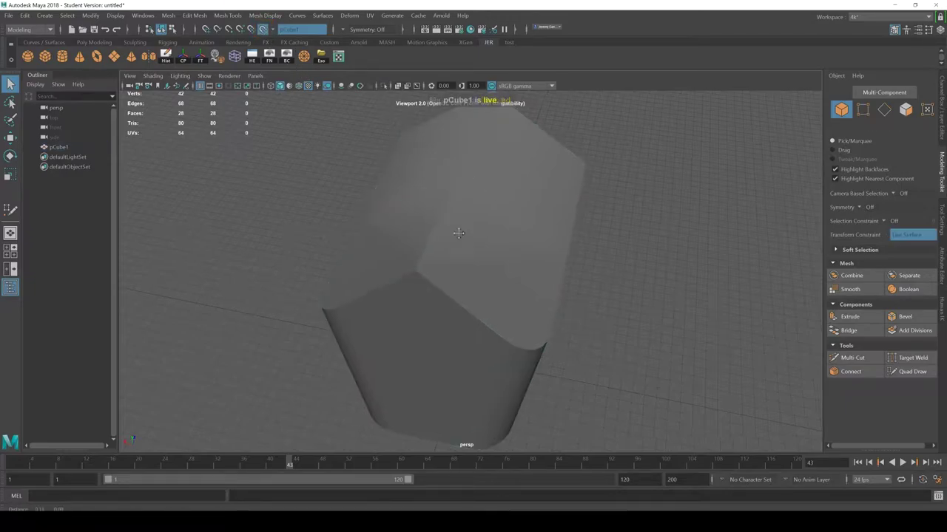
# - Start Quad Draw, place four points on the roof slope near its rounded corner and fill them with a first quad
pyautogui.keyDown('alt'); pyautogui.moveTo(450, 228); pyautogui.dragTo(652, 264); pyautogui.keyUp('alt')
pyautogui.click(911, 371)
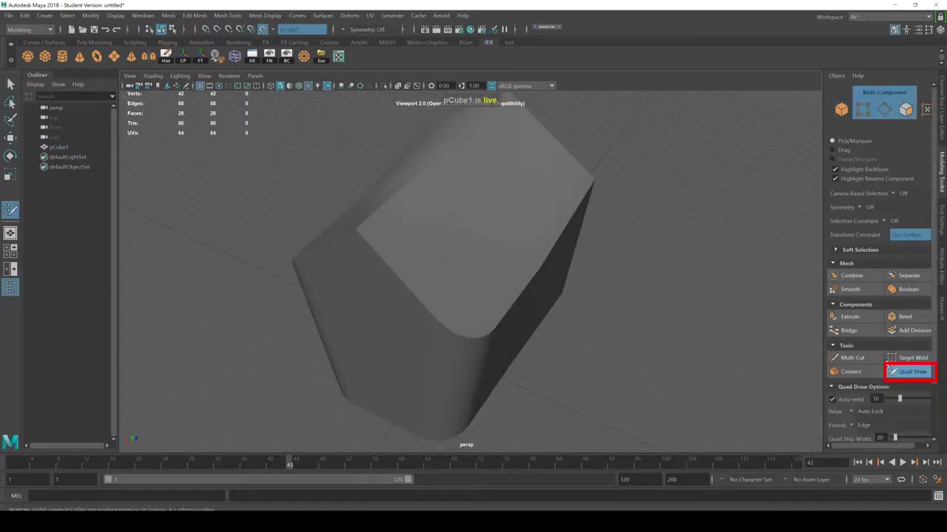
pyautogui.moveTo(601, 314)
pyautogui.keyDown('alt'); pyautogui.mouseDown()
pyautogui.moveTo(608, 352)
pyautogui.moveTo(501, 333)
pyautogui.mouseUp(); pyautogui.keyUp('alt')
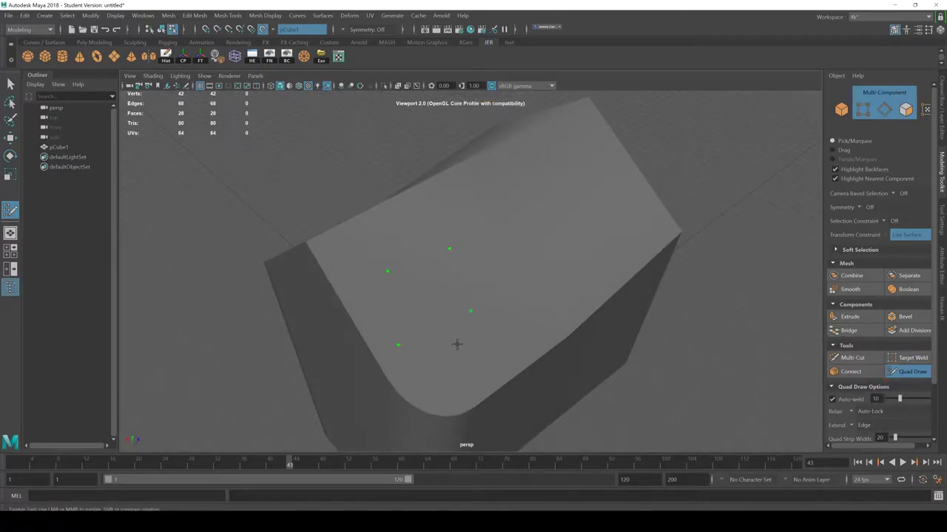
pyautogui.keyDown('shift'); pyautogui.click(433, 298); pyautogui.keyUp('shift')
pyautogui.moveTo(433, 298)
pyautogui.keyDown('alt'); pyautogui.mouseDown()
pyautogui.moveTo(435, 357)
pyautogui.moveTo(444, 280)
pyautogui.mouseUp(); pyautogui.keyUp('alt')
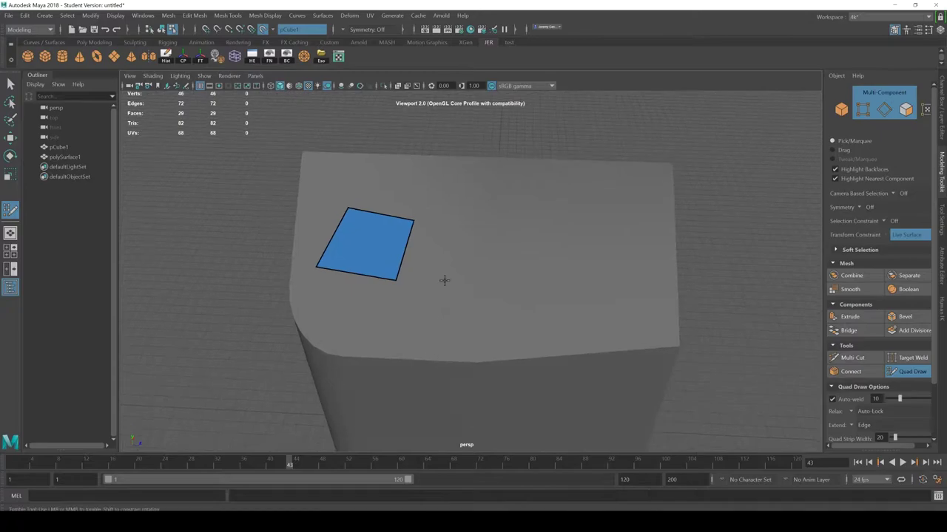
# - Extend the first quad into a strip by drawing six more quads across the roof slope to its far edge
pyautogui.click(466, 228)
pyautogui.keyDown('shift'); pyautogui.click(433, 262); pyautogui.keyUp('shift')
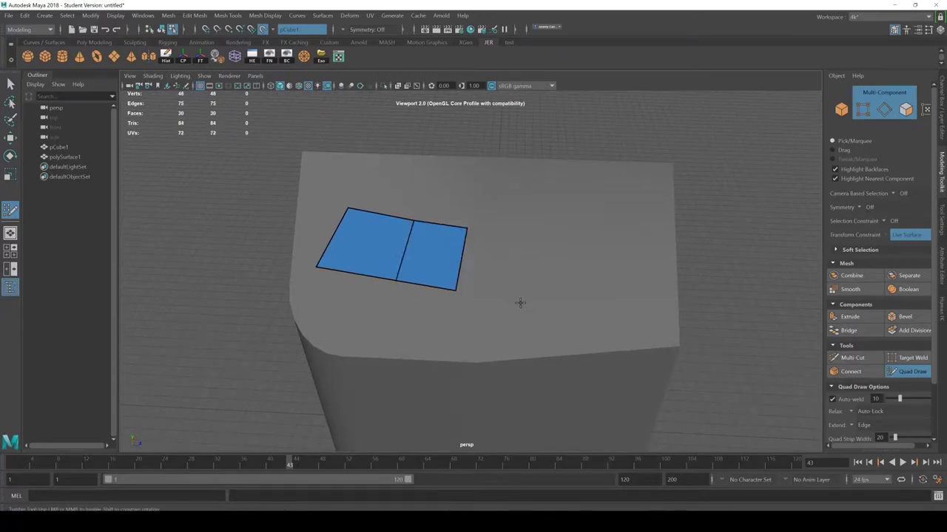
pyautogui.click(515, 229)
pyautogui.keyDown('shift'); pyautogui.click(482, 256); pyautogui.keyUp('shift')
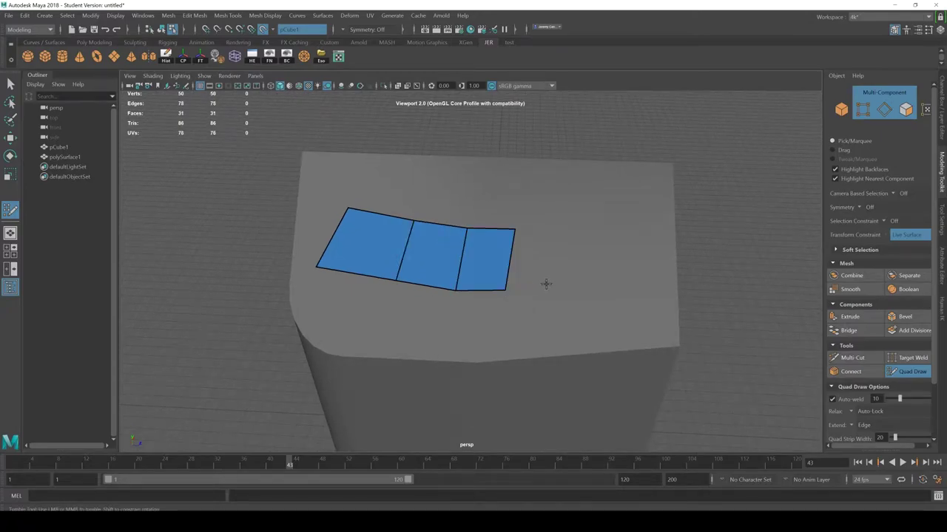
pyautogui.click(562, 239)
pyautogui.keyDown('shift'); pyautogui.click(535, 264); pyautogui.keyUp('shift')
pyautogui.click(615, 242)
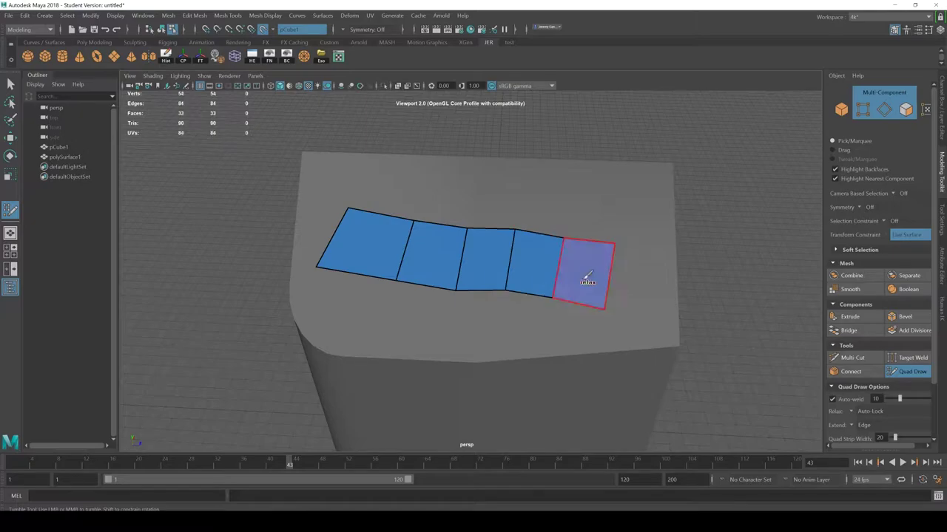
pyautogui.keyDown('shift'); pyautogui.click(585, 276); pyautogui.keyUp('shift')
pyautogui.click(649, 251)
pyautogui.keyDown('shift'); pyautogui.click(671, 311); pyautogui.keyUp('shift')
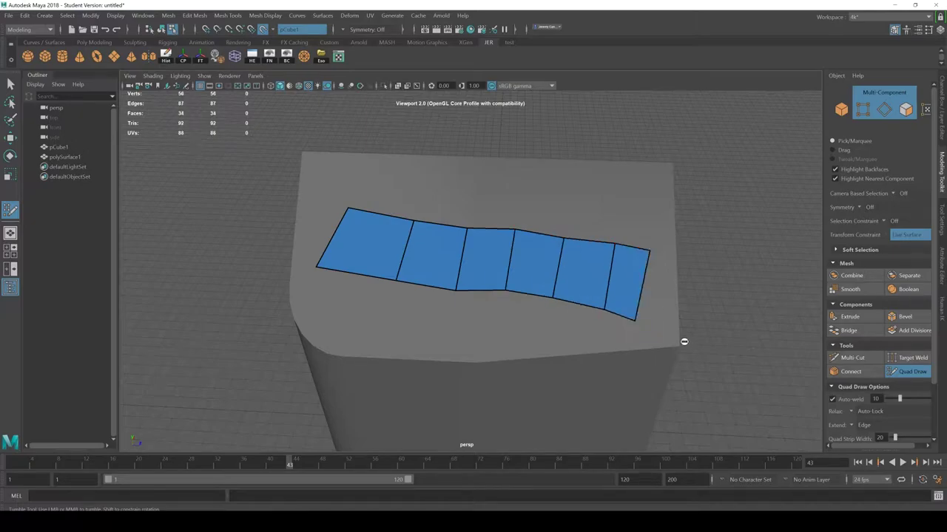
pyautogui.click(671, 260)
pyautogui.keyDown('shift'); pyautogui.click(661, 296); pyautogui.keyUp('shift')
# - Scatter Quad Draw points around the strip on the roof slope and onto the adjoining end wall
pyautogui.moveTo(714, 328)
pyautogui.keyDown('alt'); pyautogui.mouseDown()
pyautogui.moveTo(562, 273)
pyautogui.moveTo(705, 376)
pyautogui.mouseUp(); pyautogui.keyUp('alt')
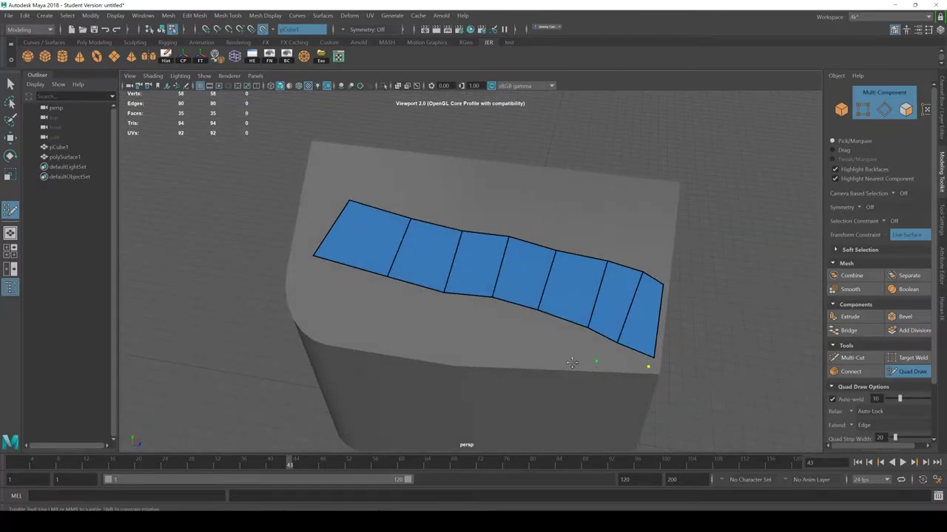
pyautogui.click(548, 357)
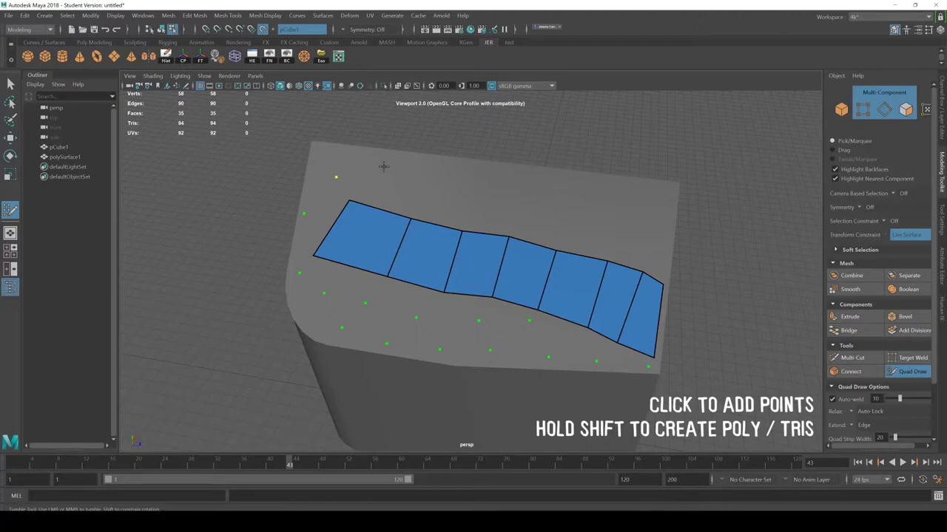
pyautogui.keyDown('alt'); pyautogui.moveTo(597, 231); pyautogui.dragTo(609, 261); pyautogui.keyUp('alt')
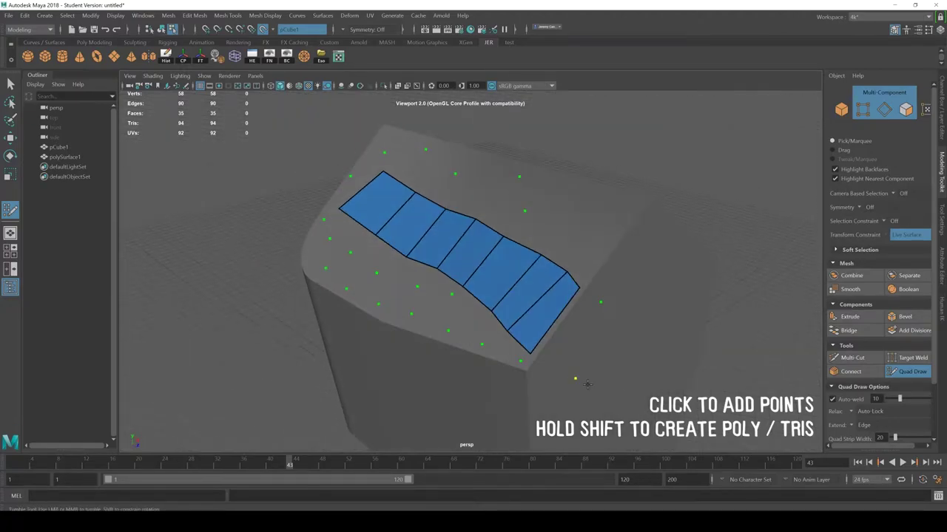
pyautogui.keyDown('alt'); pyautogui.moveTo(544, 173); pyautogui.dragTo(515, 323); pyautogui.keyUp('alt')
# - Fill polygons between the points on the end wall and along the strip's ridge side and starting end
pyautogui.keyDown('shift'); pyautogui.click(531, 332); pyautogui.keyUp('shift')
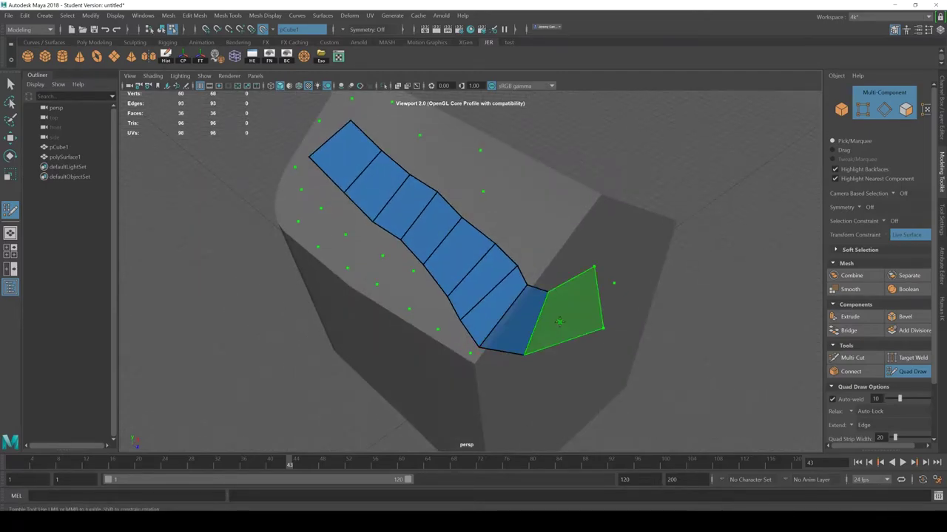
pyautogui.keyDown('shift'); pyautogui.click(560, 322); pyautogui.keyUp('shift')
pyautogui.keyDown('shift'); pyautogui.click(473, 197); pyautogui.keyUp('shift')
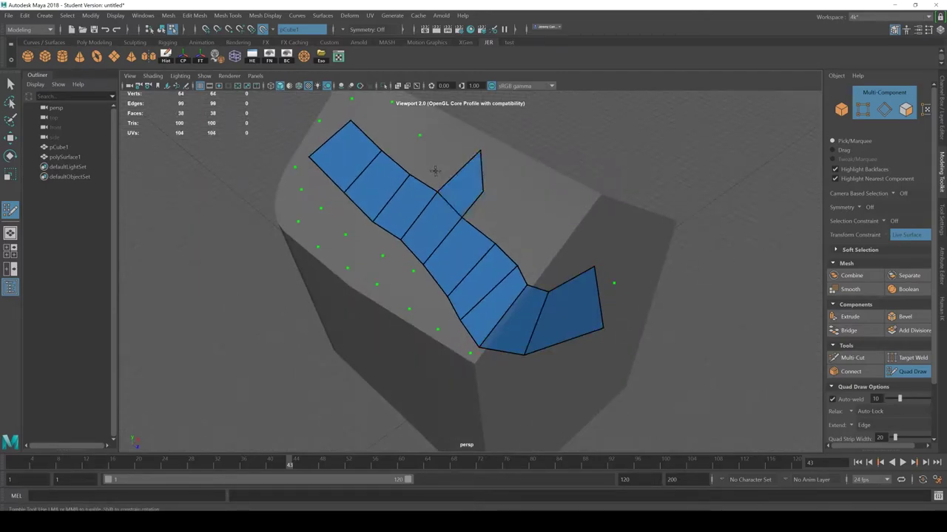
pyautogui.keyDown('shift'); pyautogui.click(425, 174); pyautogui.keyUp('shift')
pyautogui.keyDown('alt'); pyautogui.moveTo(425, 173); pyautogui.dragTo(494, 194); pyautogui.keyUp('alt')
pyautogui.keyDown('shift'); pyautogui.click(333, 177); pyautogui.keyUp('shift')
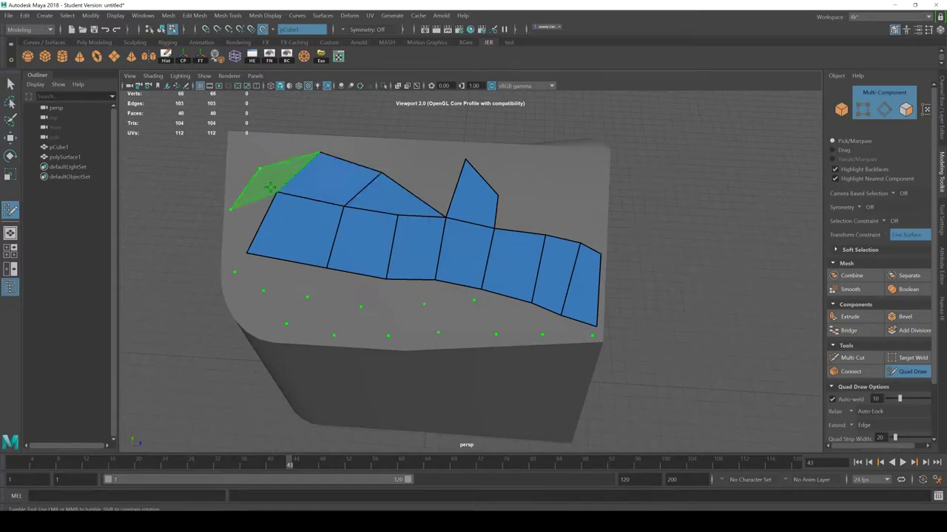
pyautogui.keyDown('shift'); pyautogui.click(244, 222); pyautogui.keyUp('shift')
# - Fill polygons between the strip and the points along the lower roof edge, from the rounded corner to the far end
pyautogui.keyDown('shift'); pyautogui.click(259, 272); pyautogui.keyUp('shift')
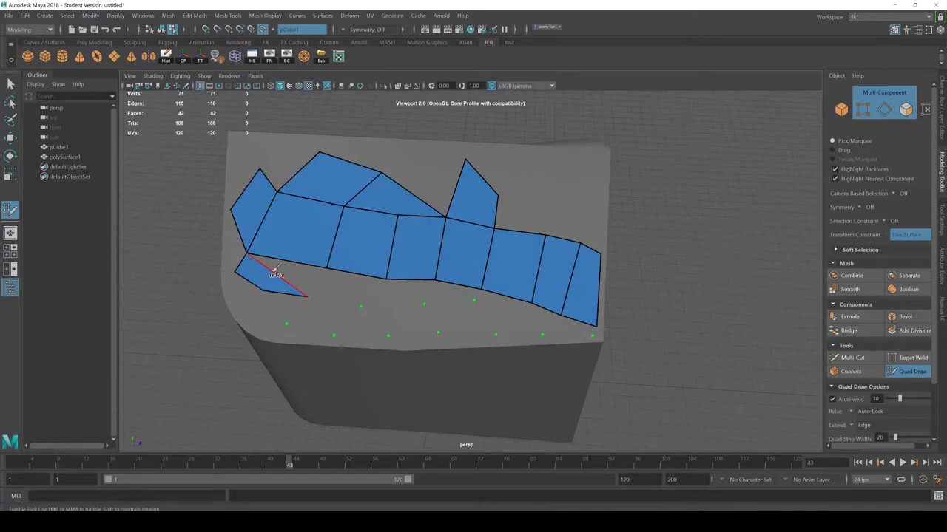
pyautogui.keyDown('shift'); pyautogui.click(313, 296); pyautogui.keyUp('shift')
pyautogui.keyDown('shift'); pyautogui.click(300, 316); pyautogui.keyUp('shift')
pyautogui.keyDown('shift'); pyautogui.click(352, 289); pyautogui.keyUp('shift')
pyautogui.keyDown('shift'); pyautogui.click(370, 318); pyautogui.keyUp('shift')
pyautogui.keyDown('shift'); pyautogui.click(416, 298); pyautogui.keyUp('shift')
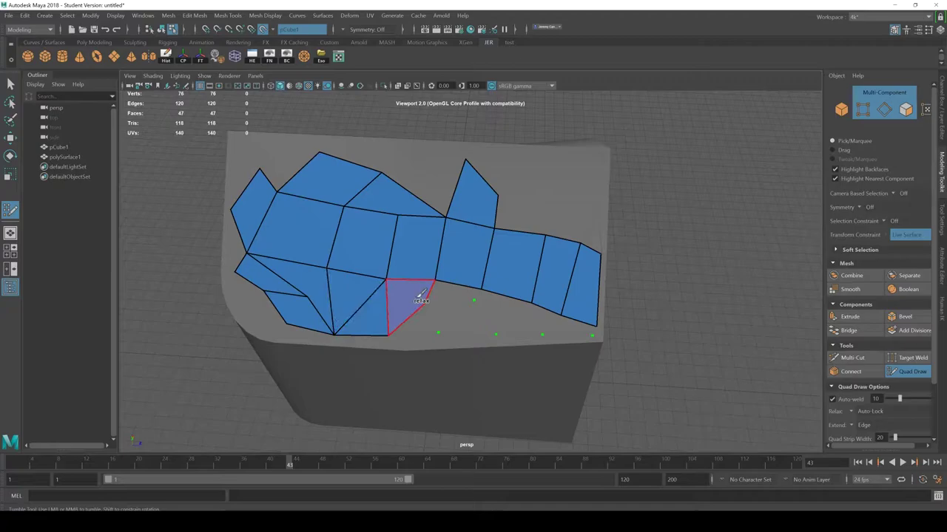
pyautogui.keyDown('shift'); pyautogui.click(451, 294); pyautogui.keyUp('shift')
pyautogui.keyDown('shift'); pyautogui.click(436, 317); pyautogui.keyUp('shift')
pyautogui.keyDown('shift'); pyautogui.click(471, 317); pyautogui.keyUp('shift')
pyautogui.keyDown('shift'); pyautogui.click(510, 319); pyautogui.keyUp('shift')
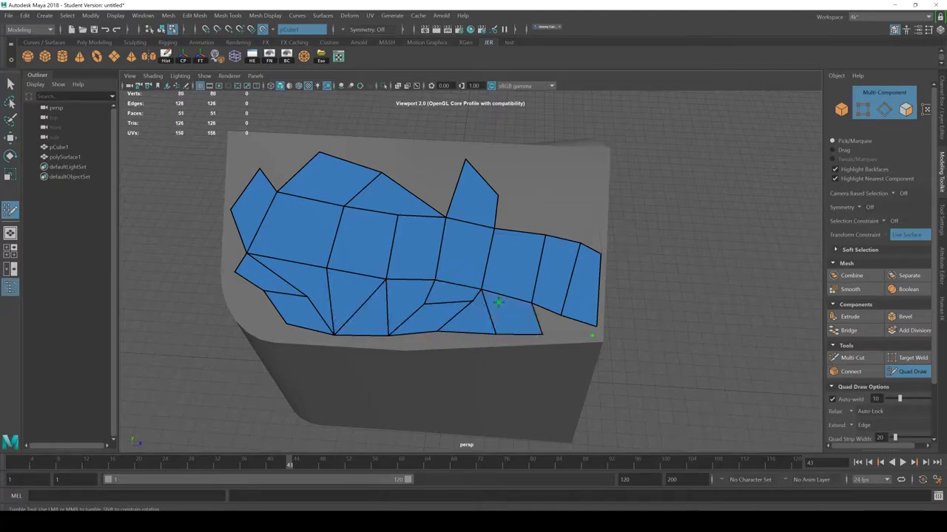
pyautogui.keyDown('shift'); pyautogui.click(562, 326); pyautogui.keyUp('shift')
# - Place a point near the ridge and fill the gap between the two raised patches beside the strip
pyautogui.keyDown('alt'); pyautogui.moveTo(592, 325); pyautogui.dragTo(569, 310); pyautogui.keyUp('alt')
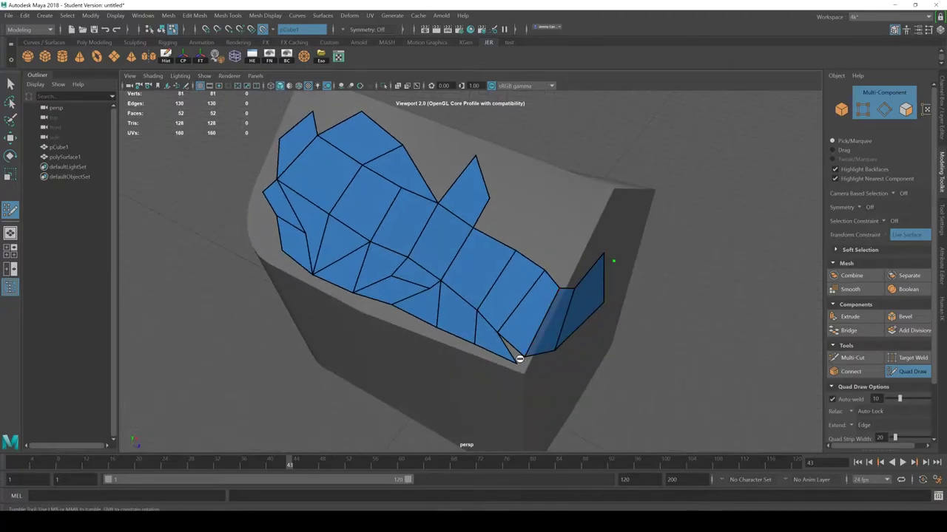
pyautogui.keyDown('alt'); pyautogui.moveTo(602, 271); pyautogui.dragTo(603, 240); pyautogui.keyUp('alt')
pyautogui.click(403, 177)
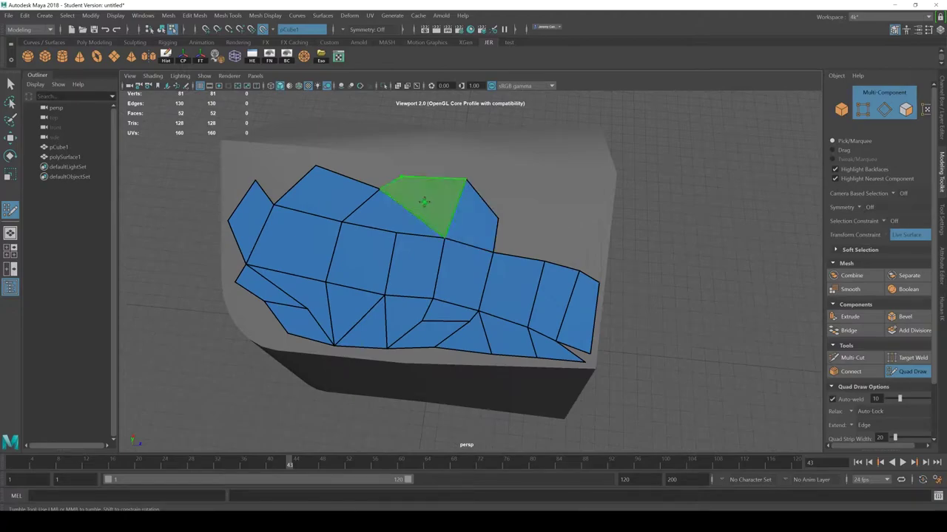
pyautogui.keyDown('shift'); pyautogui.click(426, 201); pyautogui.keyUp('shift')
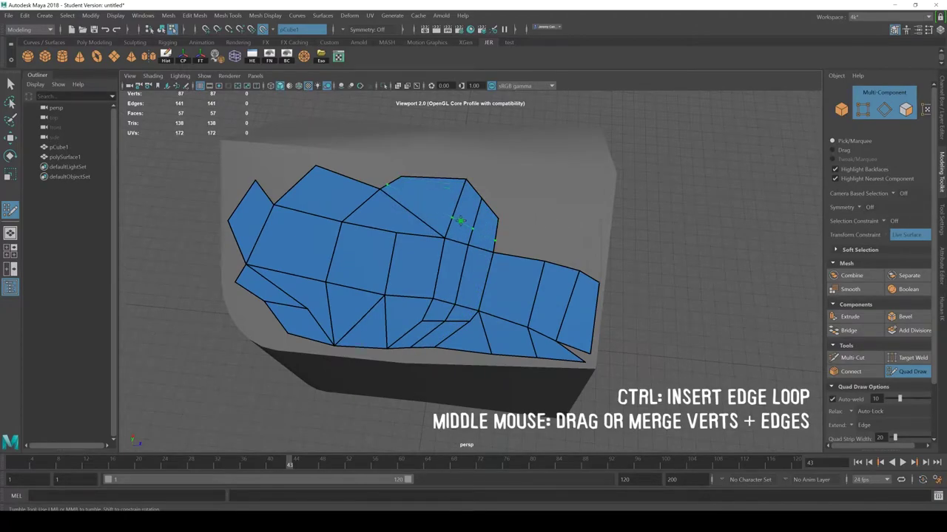
# - Insert edge loops across and along the quad strip, continuing onto the end wall
pyautogui.keyDown('ctrl'); pyautogui.click(506, 268); pyautogui.keyUp('ctrl')
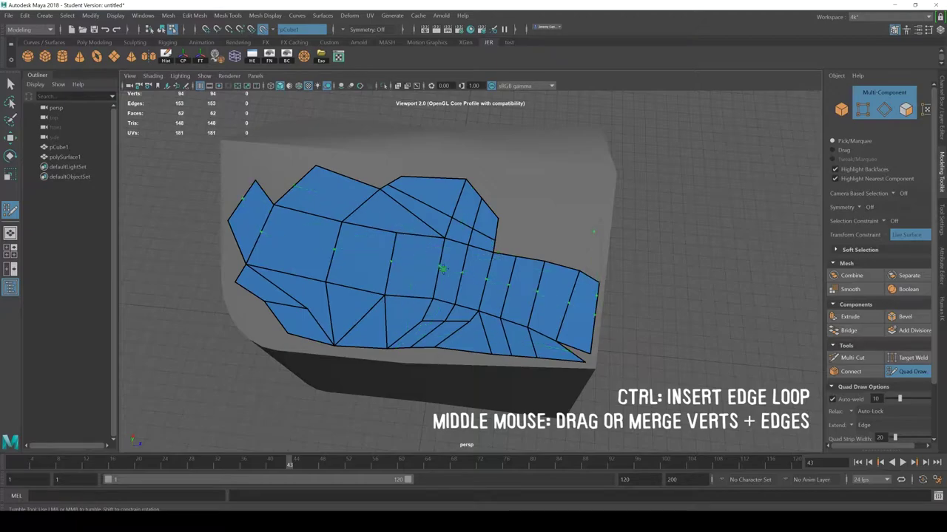
pyautogui.keyDown('ctrl'); pyautogui.click(444, 268); pyautogui.keyUp('ctrl')
pyautogui.keyDown('alt'); pyautogui.moveTo(646, 272); pyautogui.dragTo(435, 291); pyautogui.keyUp('alt')
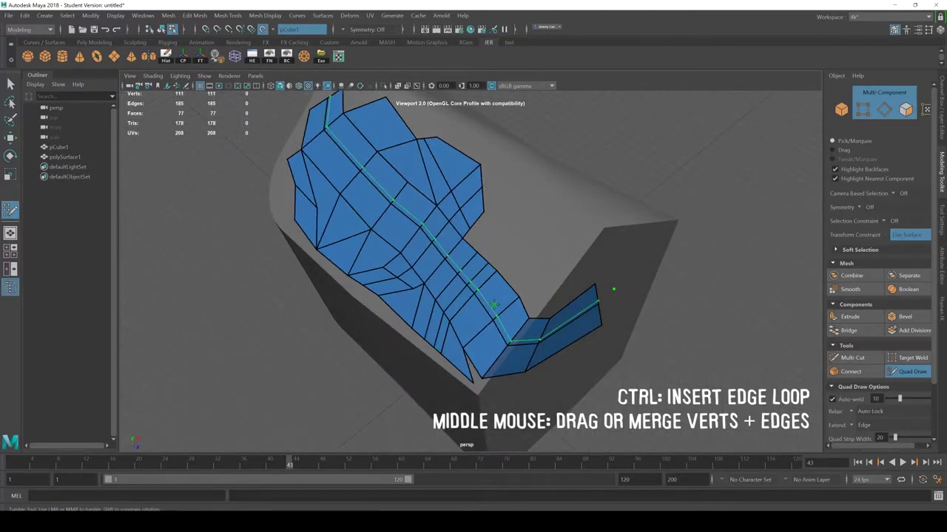
pyautogui.keyDown('ctrl'); pyautogui.click(489, 335); pyautogui.keyUp('ctrl')
pyautogui.keyDown('ctrl'); pyautogui.click(489, 335); pyautogui.keyUp('ctrl')
pyautogui.keyDown('alt'); pyautogui.moveTo(489, 335); pyautogui.dragTo(531, 264); pyautogui.keyUp('alt')
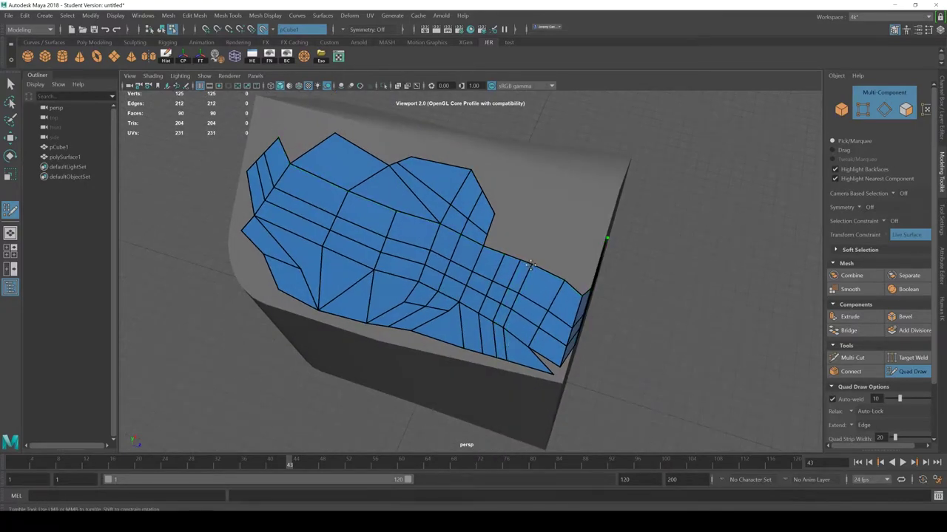
# - Merge neighbouring vertices on the strip's ridge-side edge near the end wall and delete unwanted geometry there with Quad Draw
pyautogui.keyDown('alt'); pyautogui.moveTo(530, 264); pyautogui.dragTo(520, 260); pyautogui.keyUp('alt')
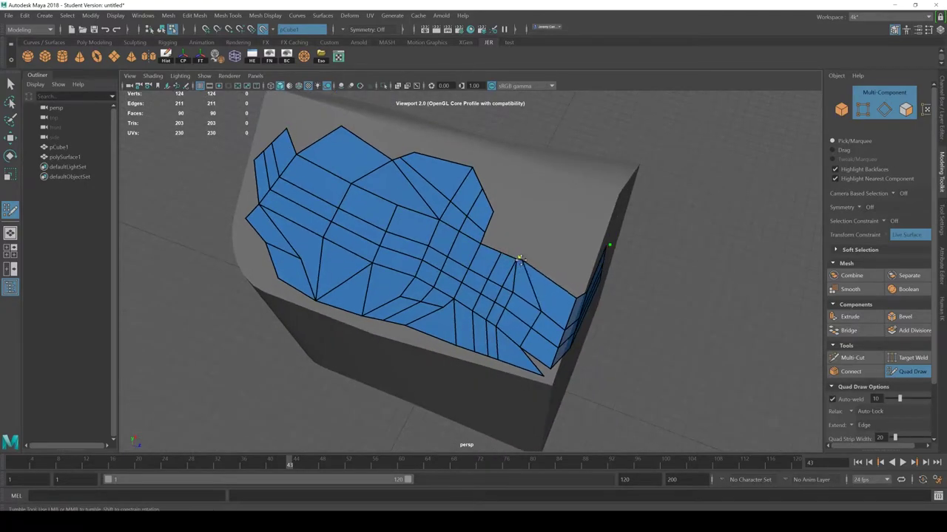
pyautogui.keyDown('ctrl'); pyautogui.keyDown('shift'); pyautogui.click(547, 304); pyautogui.keyUp('shift'); pyautogui.keyUp('ctrl')
pyautogui.keyDown('alt'); pyautogui.moveTo(548, 304); pyautogui.dragTo(545, 320, button='right'); pyautogui.keyUp('alt')
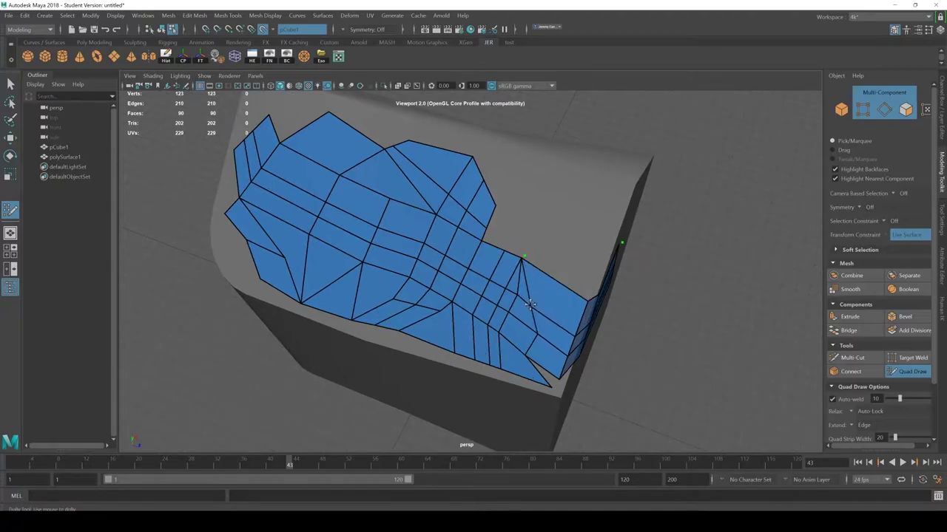
pyautogui.keyDown('alt'); pyautogui.moveTo(530, 305); pyautogui.dragTo(869, 379); pyautogui.keyUp('alt')
pyautogui.keyDown('ctrl'); pyautogui.keyDown('shift'); pyautogui.click(499, 315); pyautogui.keyUp('shift'); pyautogui.keyUp('ctrl')
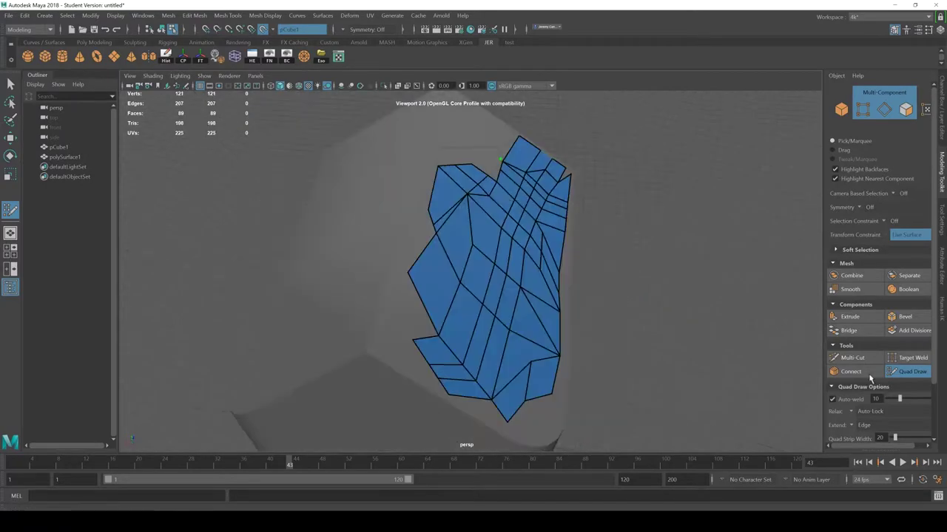
# - Exit Quad Draw, return to object selection and select the retopologized mesh with the Move tool
pyautogui.click(892, 372)
pyautogui.keyDown('alt'); pyautogui.moveTo(528, 318); pyautogui.dragTo(607, 322); pyautogui.keyUp('alt')
pyautogui.press('F8')
pyautogui.click(672, 296)
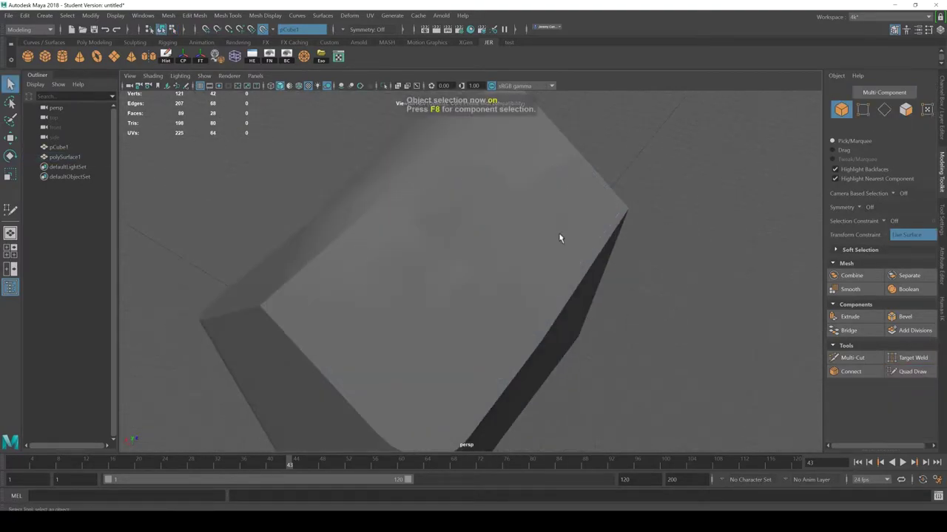
pyautogui.click(560, 238)
pyautogui.press('w')
pyautogui.keyDown('alt'); pyautogui.moveTo(526, 289); pyautogui.dragTo(650, 214); pyautogui.keyUp('alt')
pyautogui.moveTo(389, 294); pyautogui.dragTo(403, 259)
pyautogui.keyDown('alt'); pyautogui.moveTo(537, 262); pyautogui.dragTo(613, 325); pyautogui.keyUp('alt')
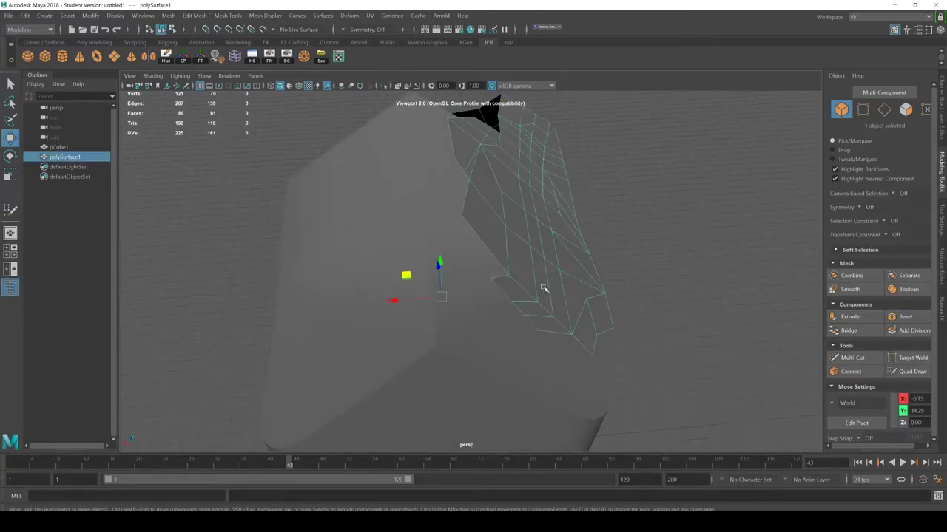
# - Display the retopologized mesh in smooth preview, deselect it and undo the last action
pyautogui.press('F2')
pyautogui.press('3')
pyautogui.click(596, 220)
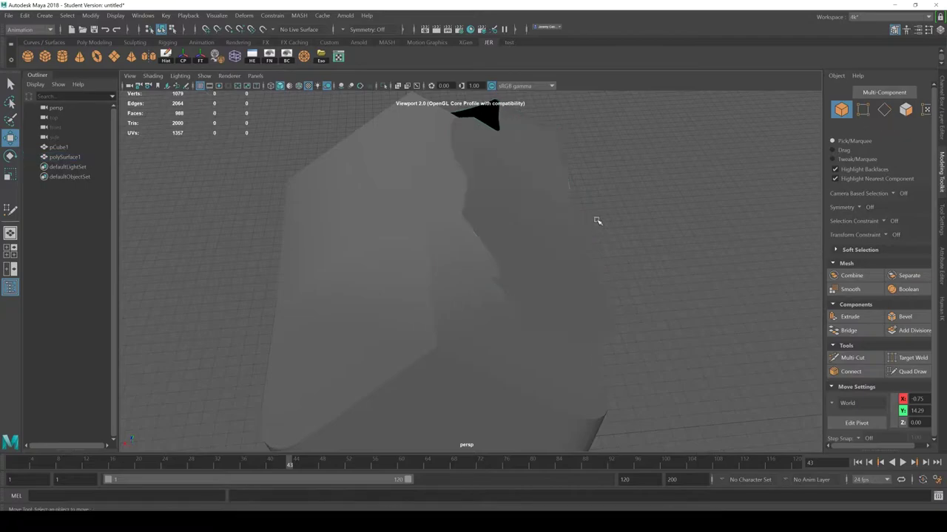
pyautogui.hotkey('ctrl', 'z')
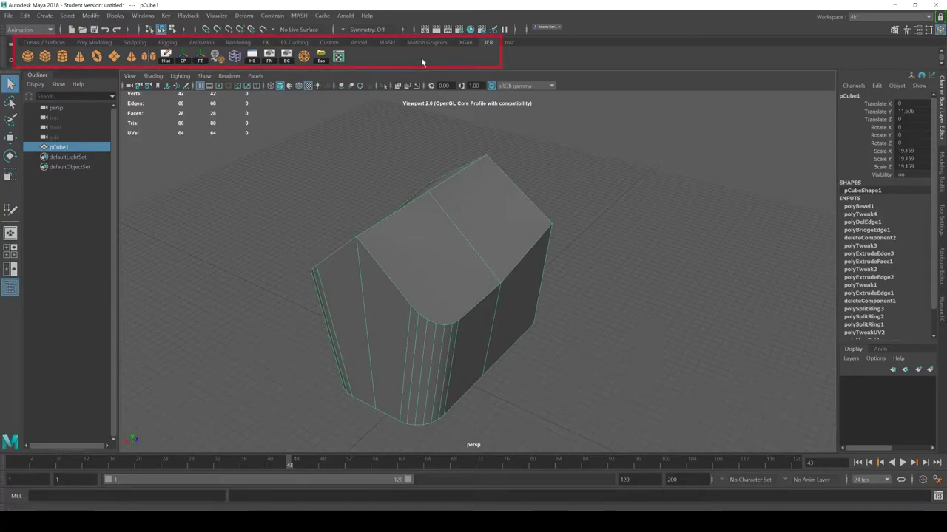
# - Look through the test and Poly Modeling shelves and create a new shelf named YOLO
pyautogui.click(510, 42)
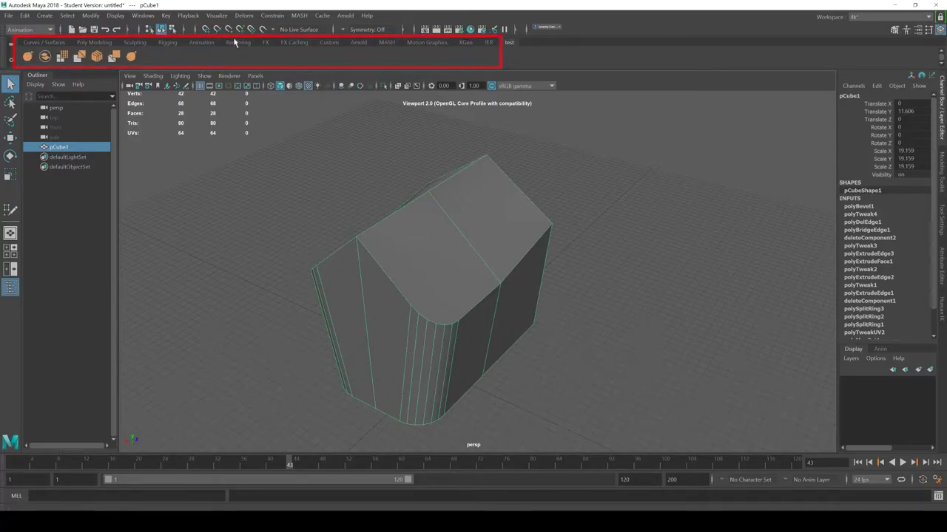
pyautogui.click(97, 43)
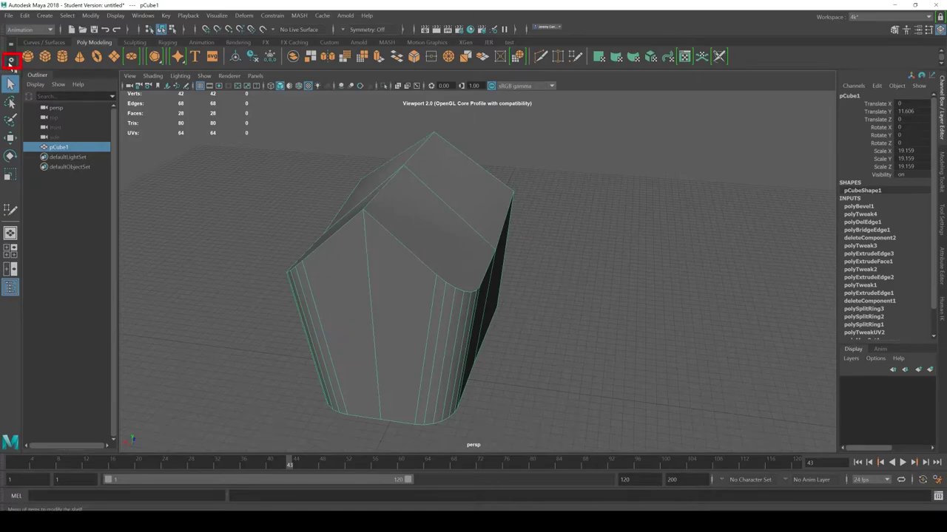
pyautogui.click(11, 61)
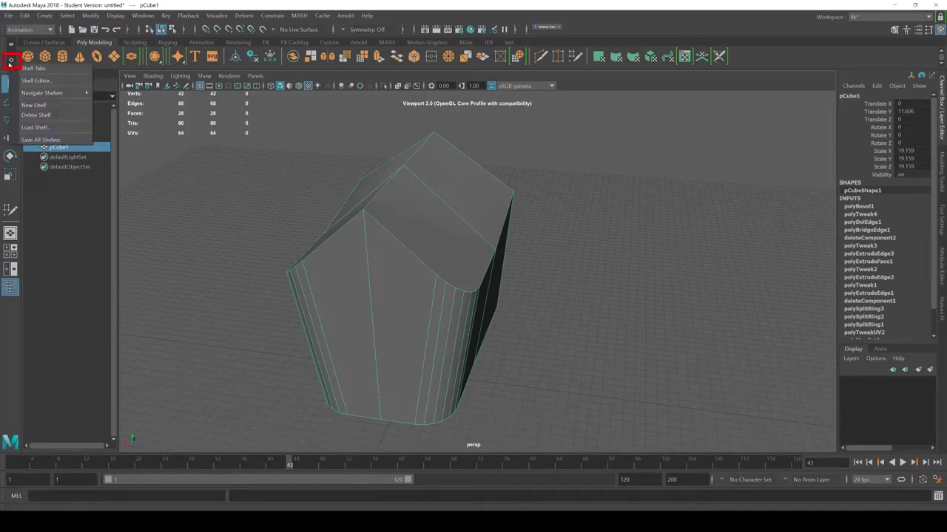
pyautogui.click(52, 105)
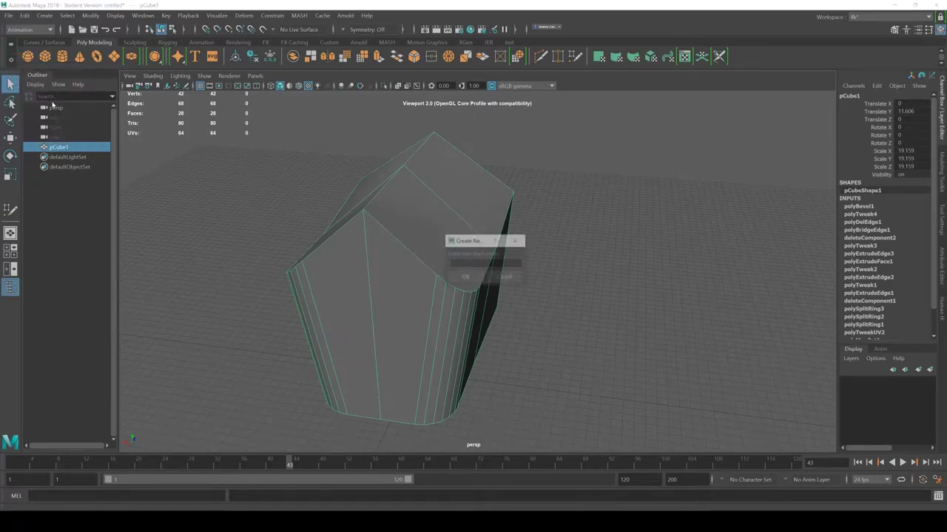
pyautogui.click(466, 277)
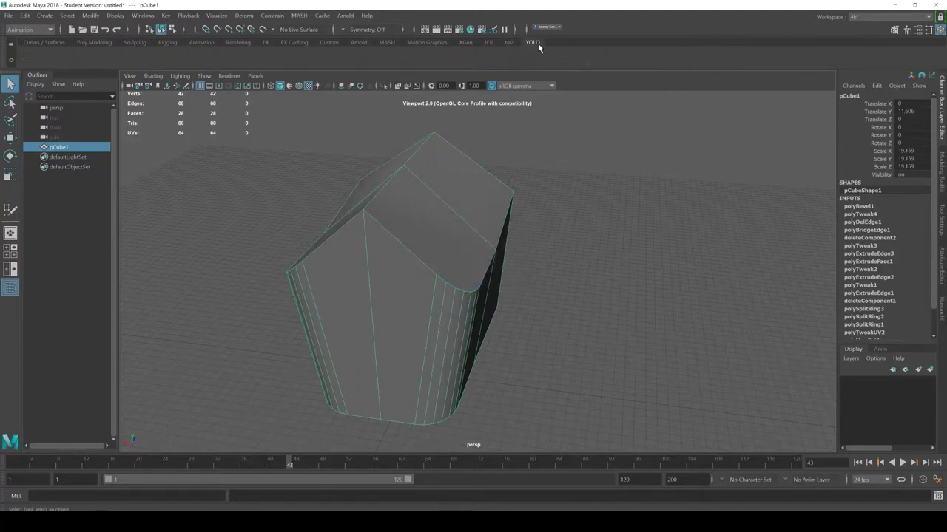
# - In the Modeling command set, add Merge to Center, Symmetrize, Chamfer Vertices, Edit Edge Flow and Spin Edge Backward to the YOLO shelf
pyautogui.click(194, 16)
pyautogui.click(50, 30)
pyautogui.click(50, 29)
pyautogui.click(30, 40)
pyautogui.click(194, 16)
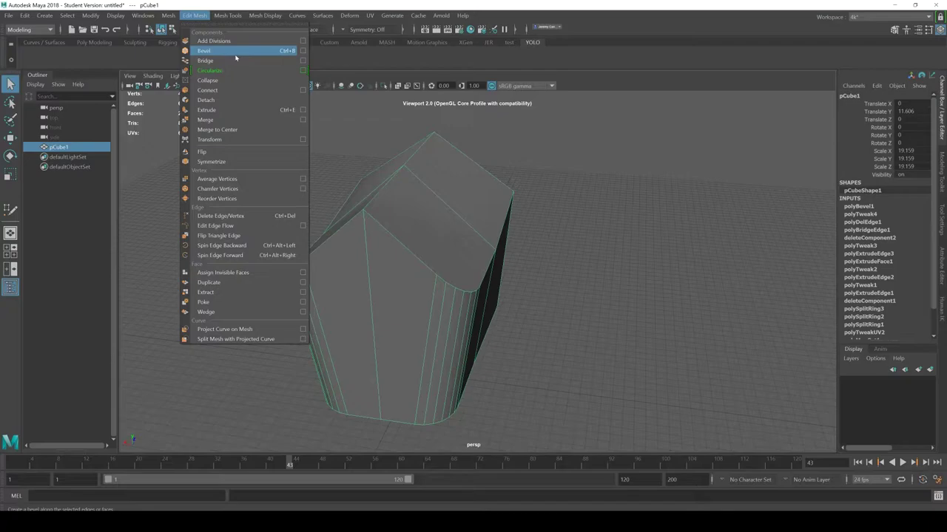
pyautogui.keyDown('ctrl'); pyautogui.keyDown('shift'); pyautogui.click(222, 131); pyautogui.keyUp('shift'); pyautogui.keyUp('ctrl')
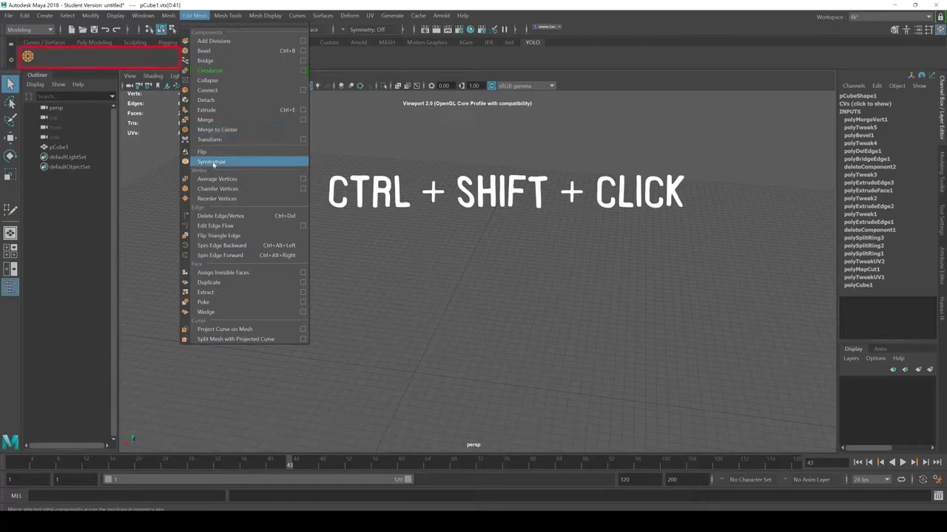
pyautogui.keyDown('ctrl'); pyautogui.keyDown('shift'); pyautogui.click(216, 192); pyautogui.keyUp('shift'); pyautogui.keyUp('ctrl')
pyautogui.keyDown('ctrl'); pyautogui.keyDown('shift'); pyautogui.click(221, 227); pyautogui.keyUp('shift'); pyautogui.keyUp('ctrl')
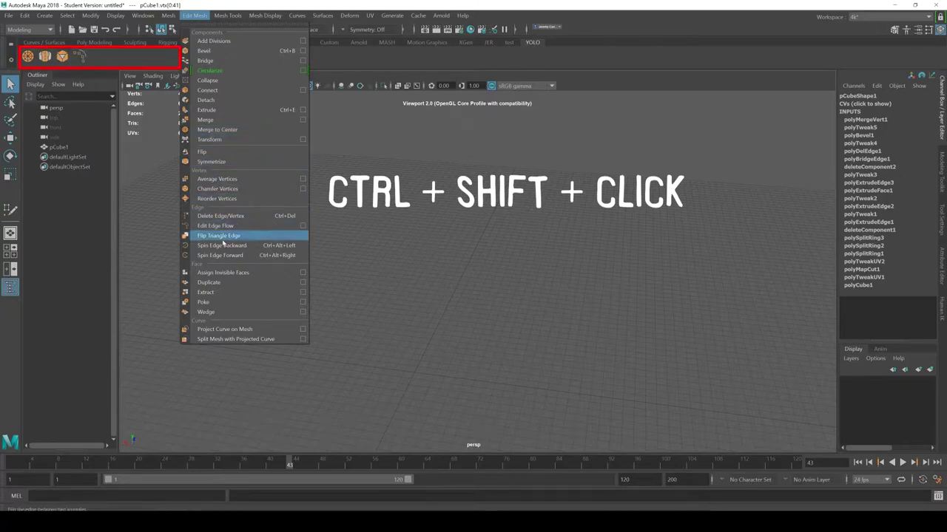
pyautogui.keyDown('ctrl'); pyautogui.keyDown('shift'); pyautogui.click(222, 247); pyautogui.keyUp('shift'); pyautogui.keyUp('ctrl')
# - Add Crease, Connect, Multi-Cut and UV Editor to the YOLO shelf and move the UV Editor shortcut nearer the shelf's start
pyautogui.moveTo(226, 18)
pyautogui.keyDown('ctrl'); pyautogui.keyDown('shift'); pyautogui.click(236, 72); pyautogui.keyUp('shift'); pyautogui.keyUp('ctrl')
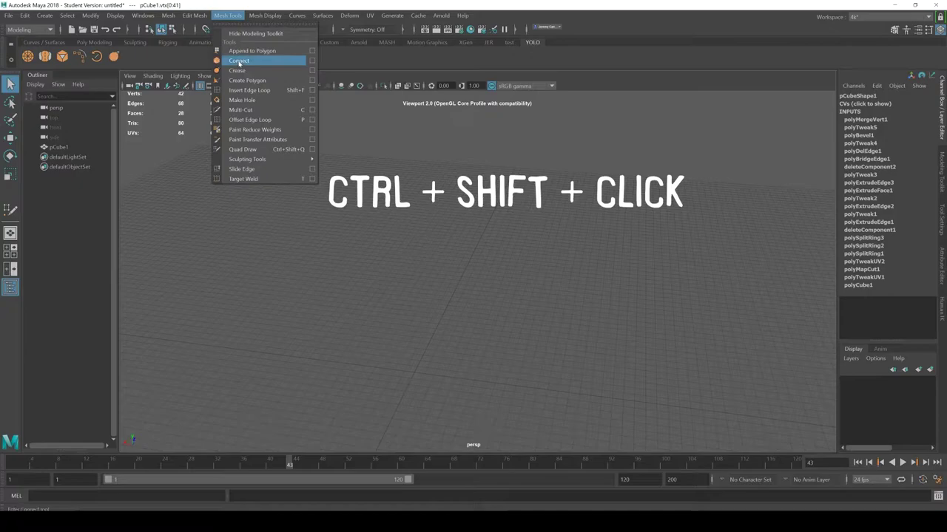
pyautogui.keyDown('ctrl'); pyautogui.keyDown('shift'); pyautogui.click(238, 61); pyautogui.keyUp('shift'); pyautogui.keyUp('ctrl')
pyautogui.keyDown('ctrl'); pyautogui.keyDown('shift'); pyautogui.click(250, 109); pyautogui.keyUp('shift'); pyautogui.keyUp('ctrl')
pyautogui.click(370, 15)
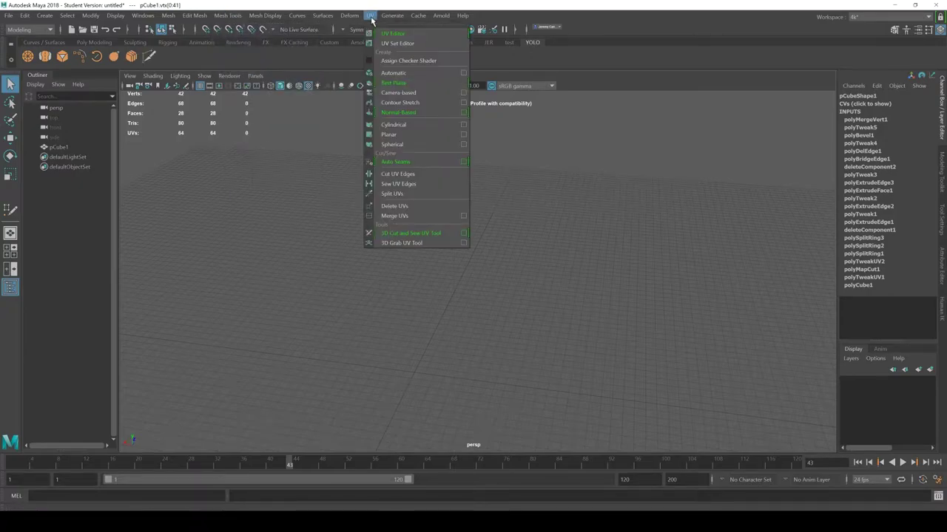
pyautogui.keyDown('ctrl'); pyautogui.keyDown('shift'); pyautogui.click(391, 34); pyautogui.keyUp('shift'); pyautogui.keyUp('ctrl')
pyautogui.click(194, 130)
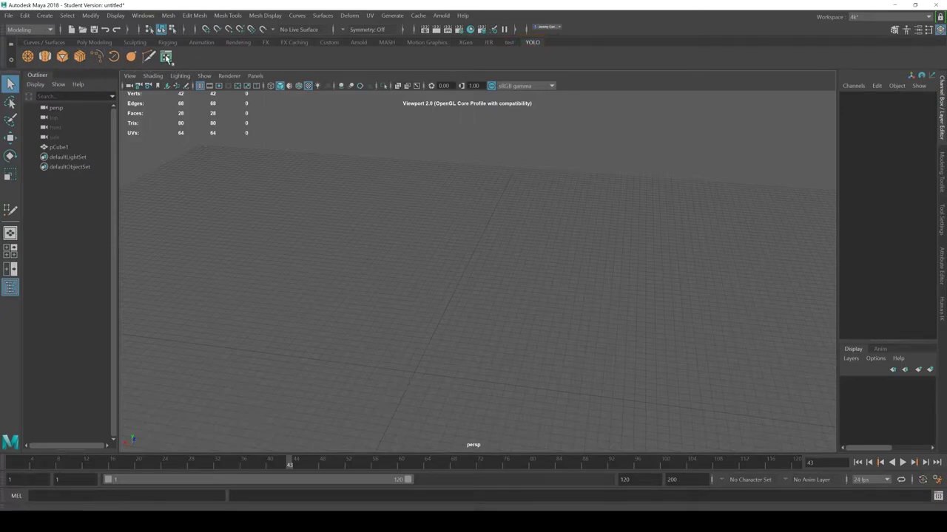
pyautogui.moveTo(166, 59); pyautogui.dragTo(79, 59, button='middle')
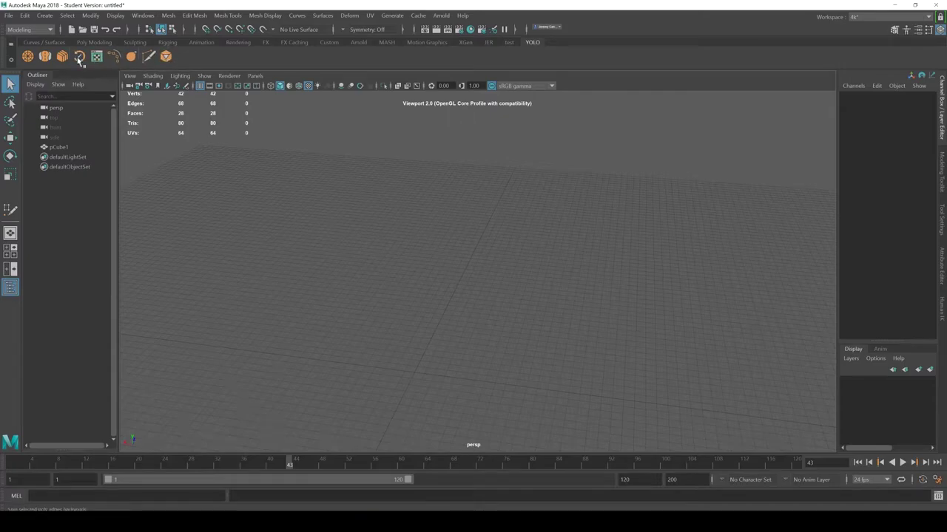
# - Create a polygon sphere from the JER shelf and scale it uniformly to about 5.38
pyautogui.click(488, 42)
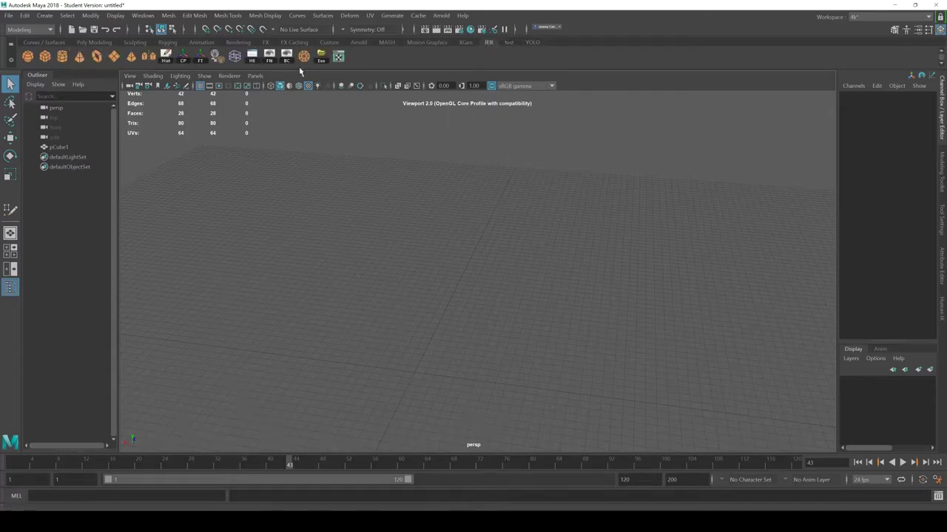
pyautogui.click(28, 57)
pyautogui.press('w')
pyautogui.press('r')
pyautogui.moveTo(444, 392); pyautogui.dragTo(539, 457)
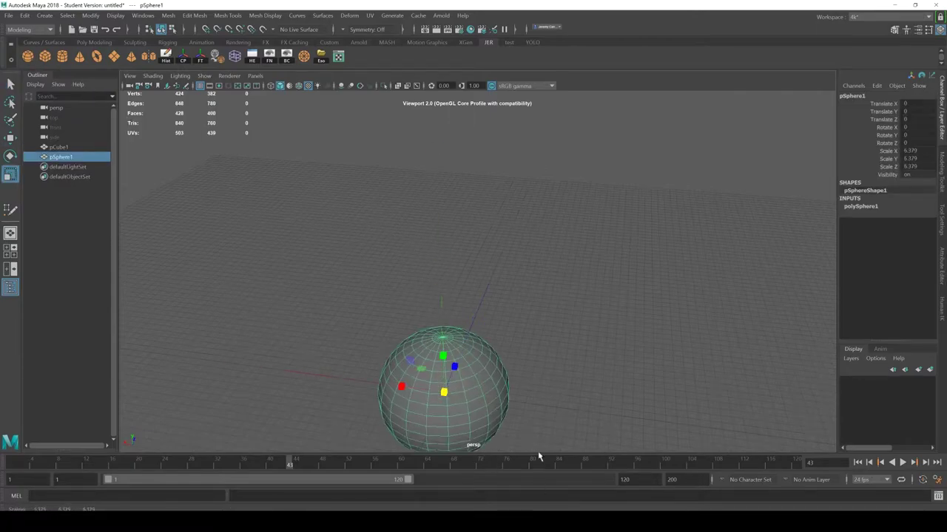
# - Review the input nodes of the house mesh pCube1 and delete its construction history
pyautogui.keyDown('alt'); pyautogui.moveTo(507, 303); pyautogui.dragTo(503, 288, button='middle'); pyautogui.keyUp('alt')
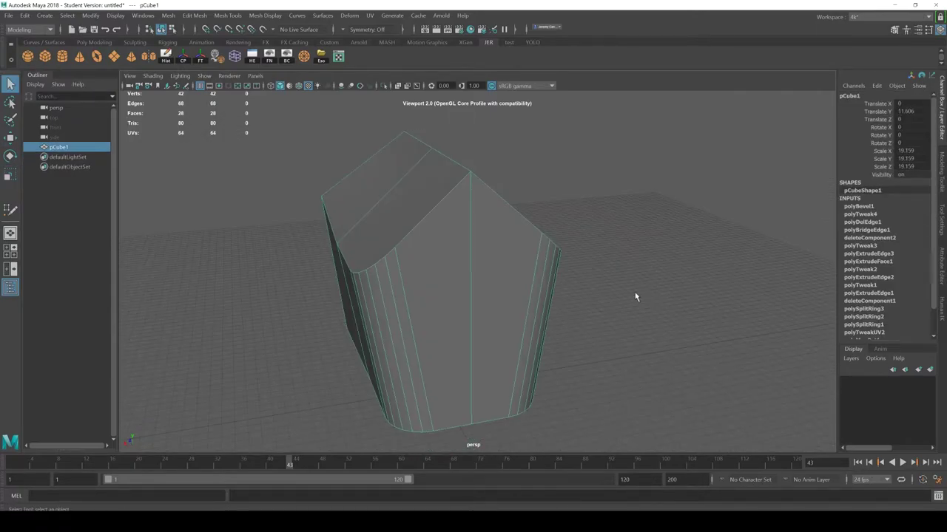
pyautogui.keyDown('alt'); pyautogui.moveTo(635, 296); pyautogui.dragTo(592, 324); pyautogui.keyUp('alt')
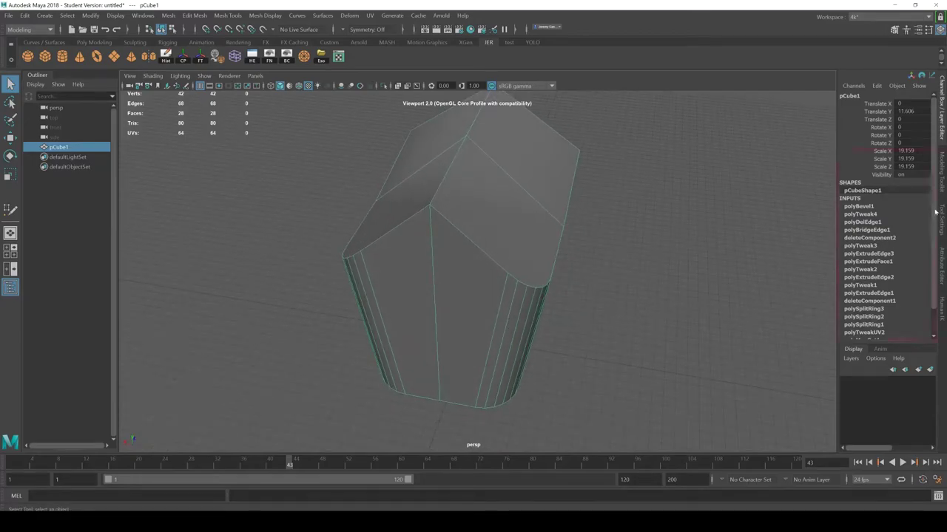
pyautogui.scroll(-2, 935, 213)
pyautogui.keyDown('alt'); pyautogui.moveTo(644, 269); pyautogui.dragTo(685, 316); pyautogui.keyUp('alt')
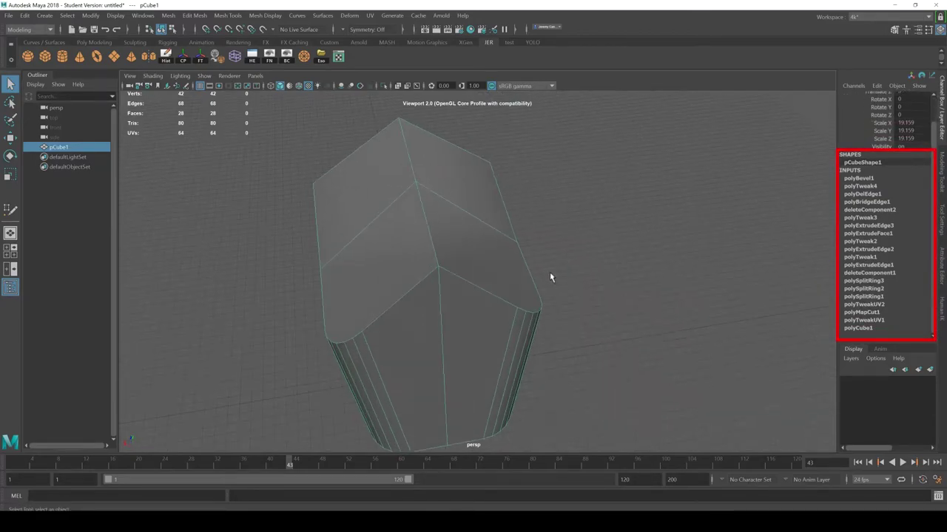
pyautogui.keyDown('alt'); pyautogui.moveTo(555, 274); pyautogui.dragTo(545, 297); pyautogui.keyUp('alt')
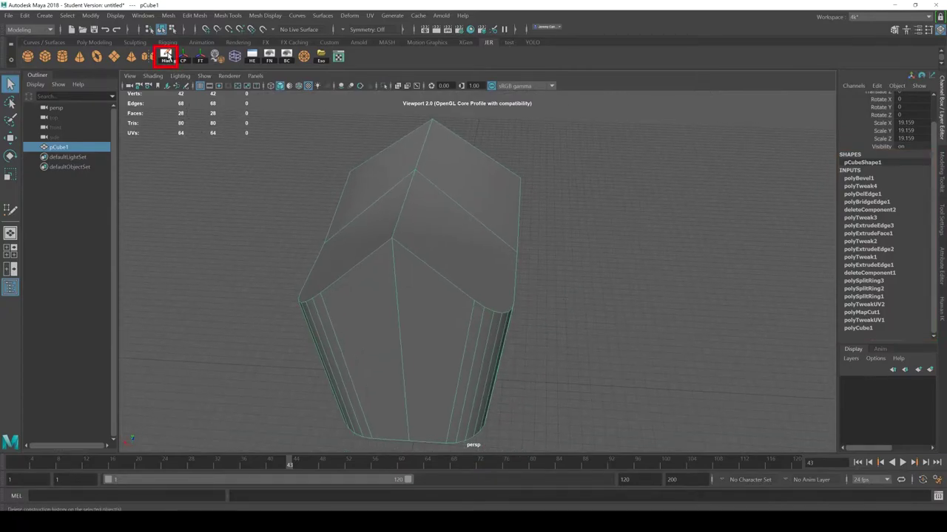
pyautogui.click(26, 15)
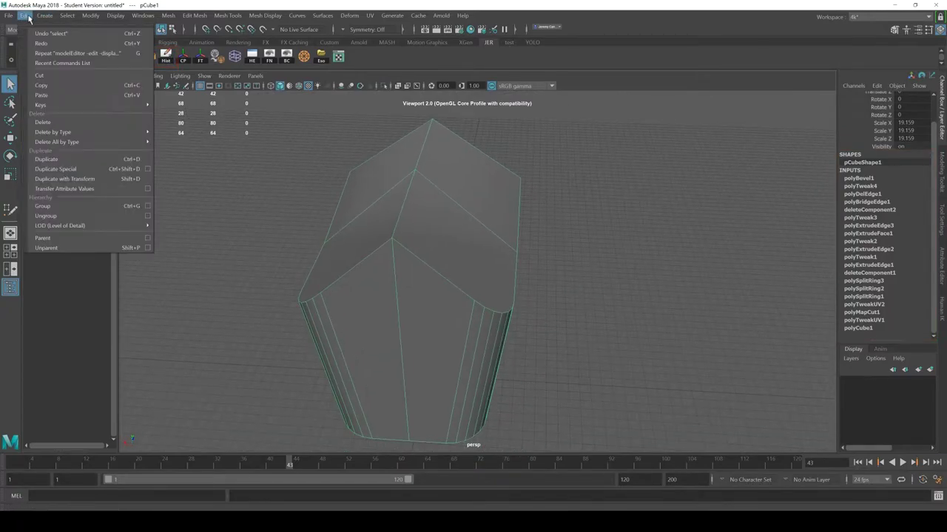
pyautogui.moveTo(67, 130)
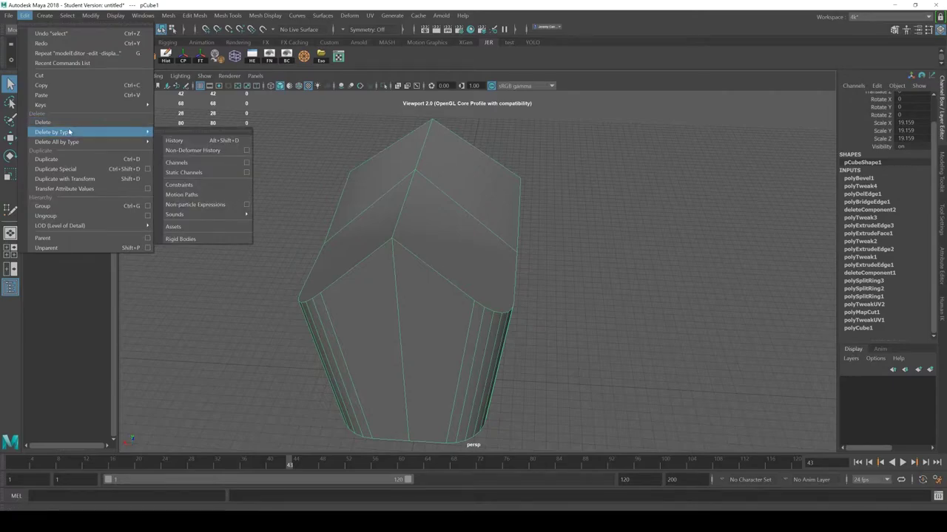
pyautogui.moveTo(37, 17)
pyautogui.click(173, 4)
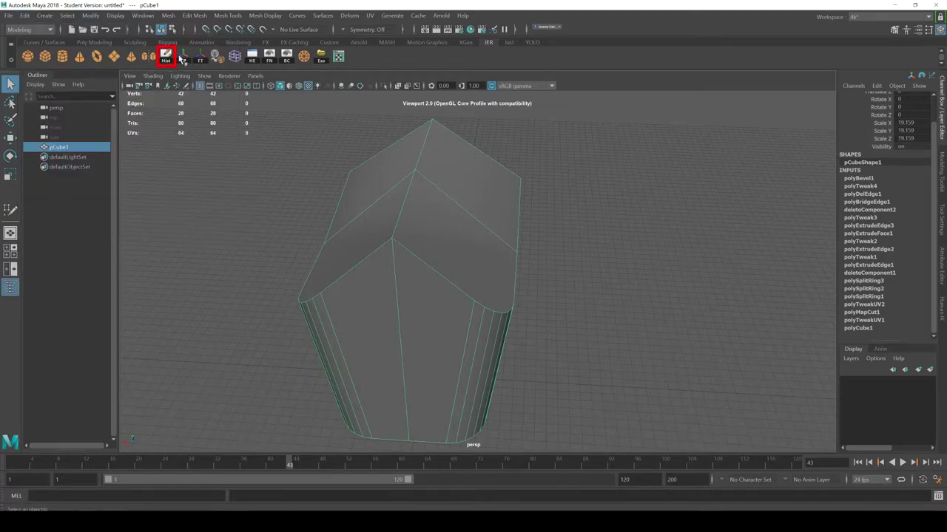
pyautogui.click(166, 56)
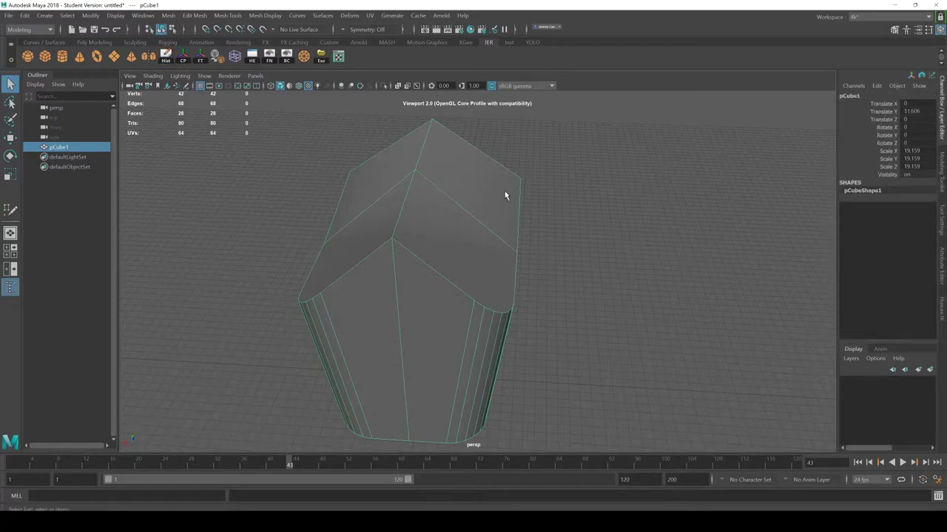
# - View the keyboard assignments in the Hotkey Editor and close it without making changes
pyautogui.click(569, 270)
pyautogui.keyDown('alt'); pyautogui.moveTo(568, 270); pyautogui.dragTo(478, 240); pyautogui.keyUp('alt')
pyautogui.click(404, 249)
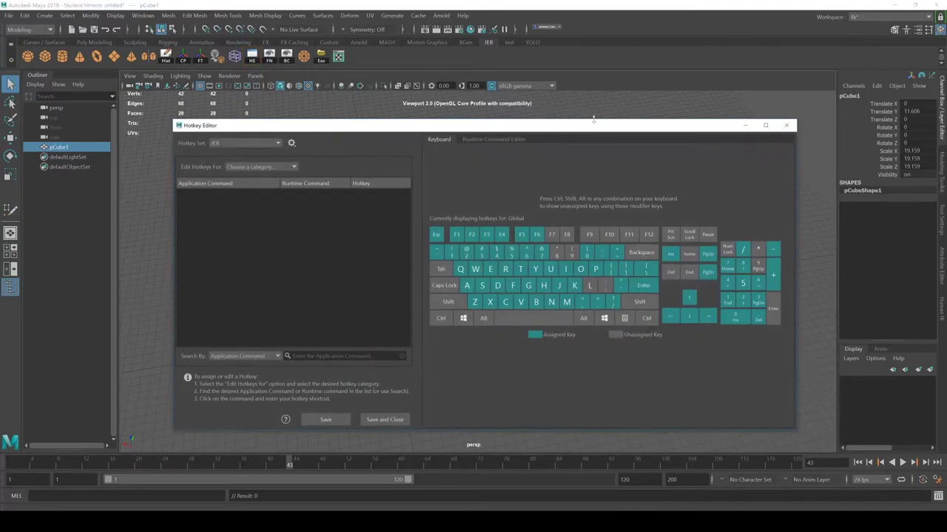
pyautogui.click(786, 125)
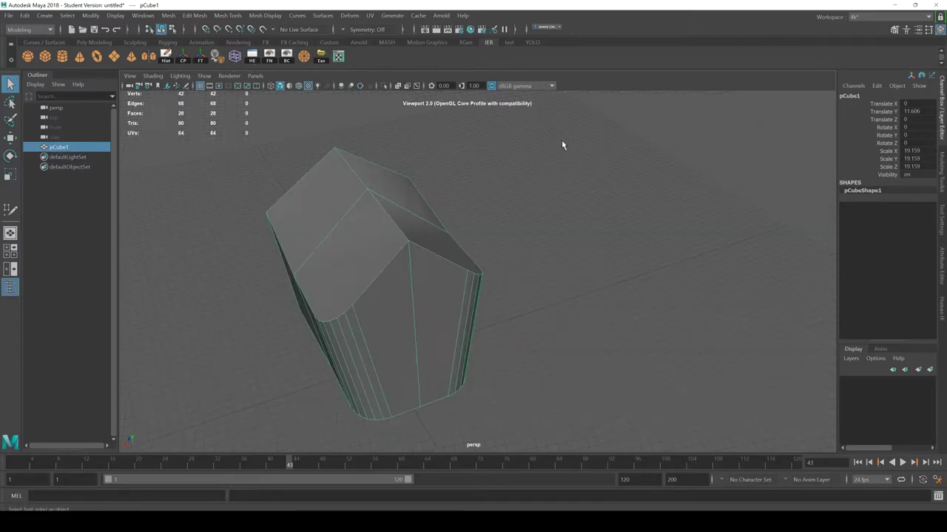
# - Select the house mesh, view its Export Selection options from the JER shelf shortcut and cancel
pyautogui.click(466, 141)
pyautogui.click(402, 195)
pyautogui.click(322, 58)
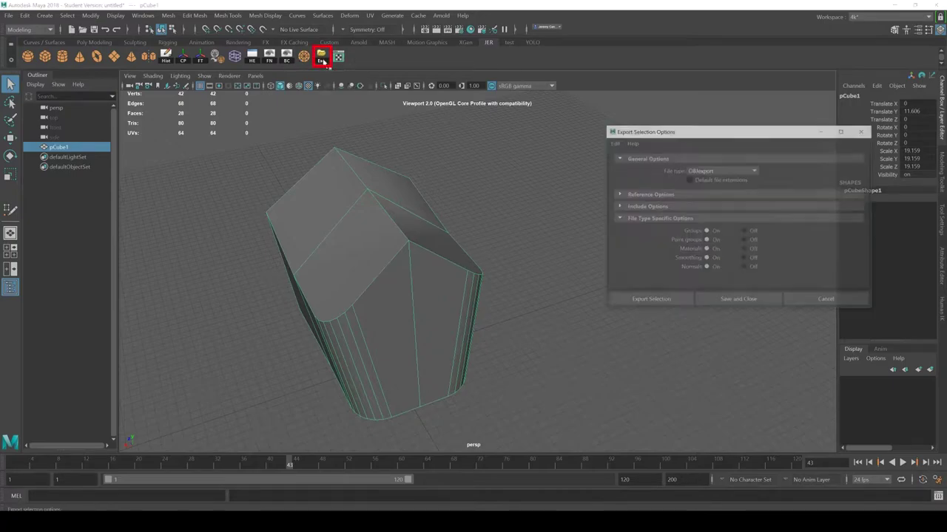
pyautogui.click(813, 301)
# - Reselect the house mesh, locate the standard Export Selection command among the file commands and clear the selection
pyautogui.click(570, 233)
pyautogui.click(399, 255)
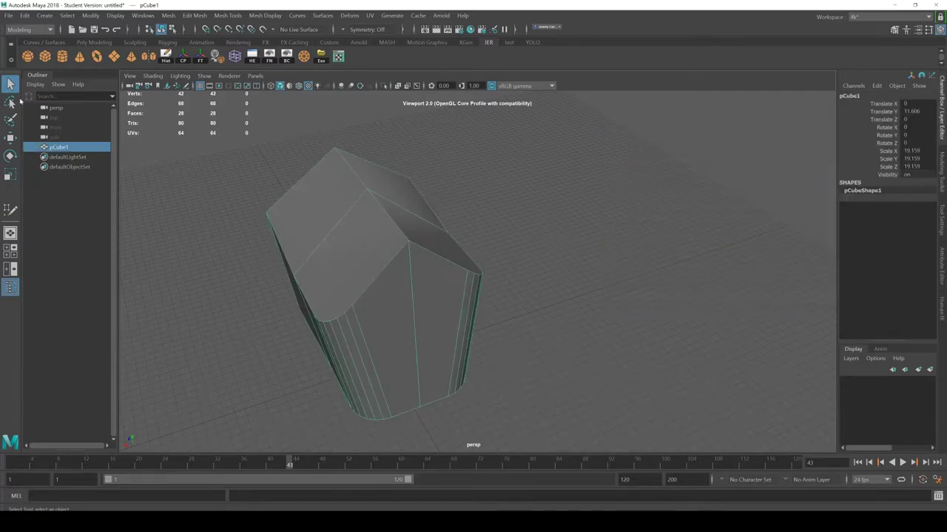
pyautogui.click(9, 16)
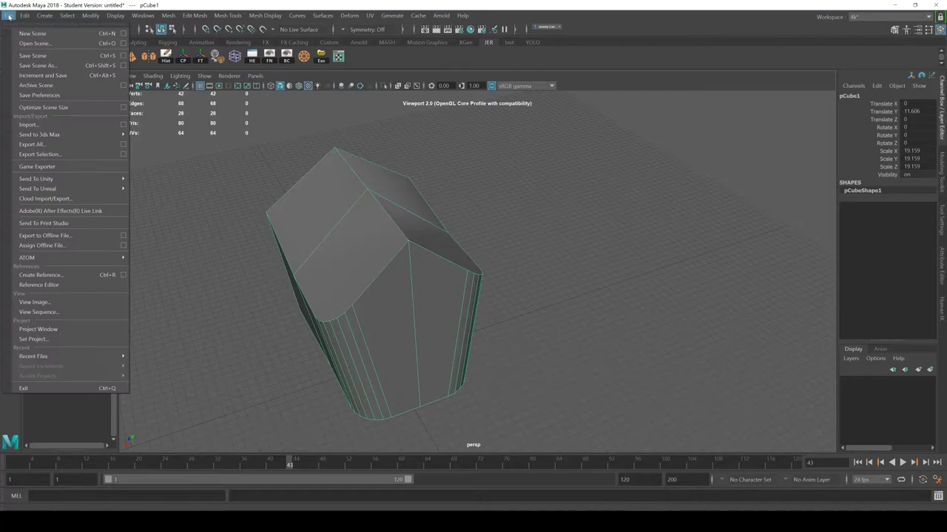
pyautogui.click(40, 154)
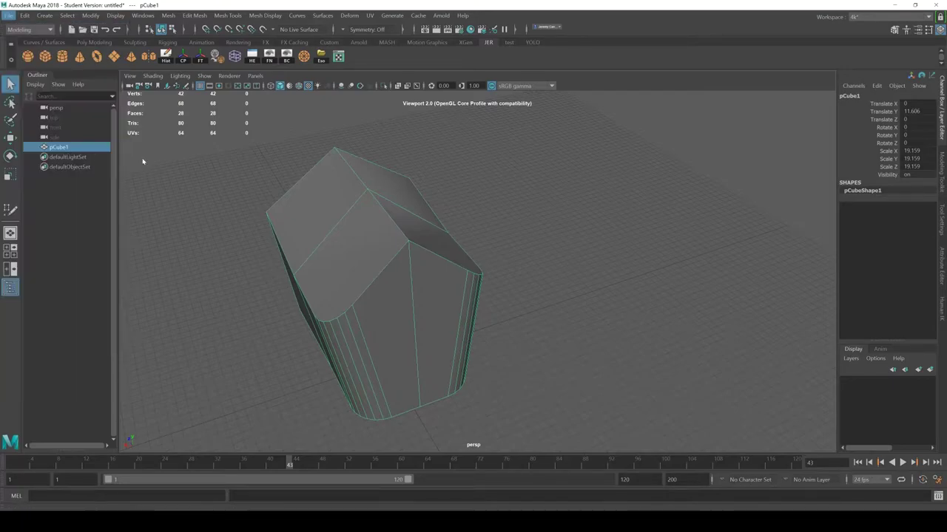
pyautogui.click(699, 53)
pyautogui.click(513, 218)
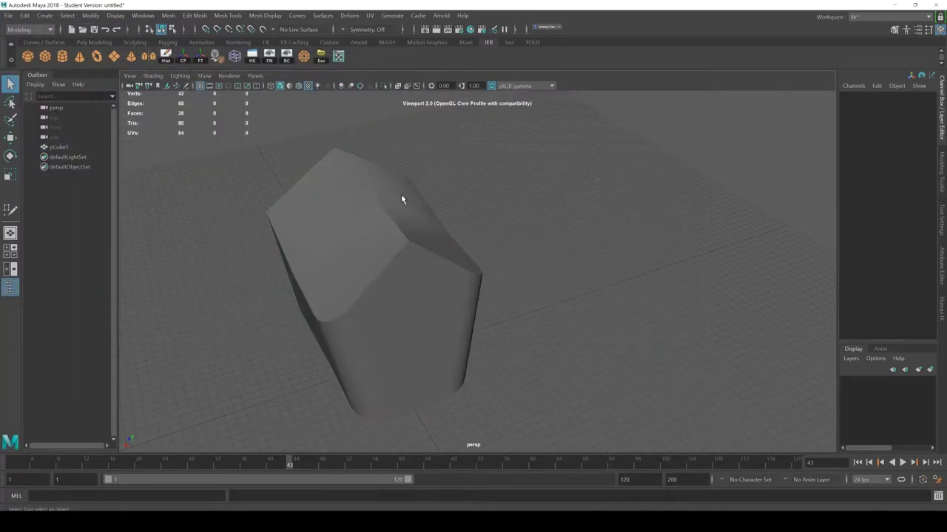
# - Reopen the Export Selection options for the house mesh to check the OBJexport settings and cancel
pyautogui.click(402, 197)
pyautogui.click(320, 56)
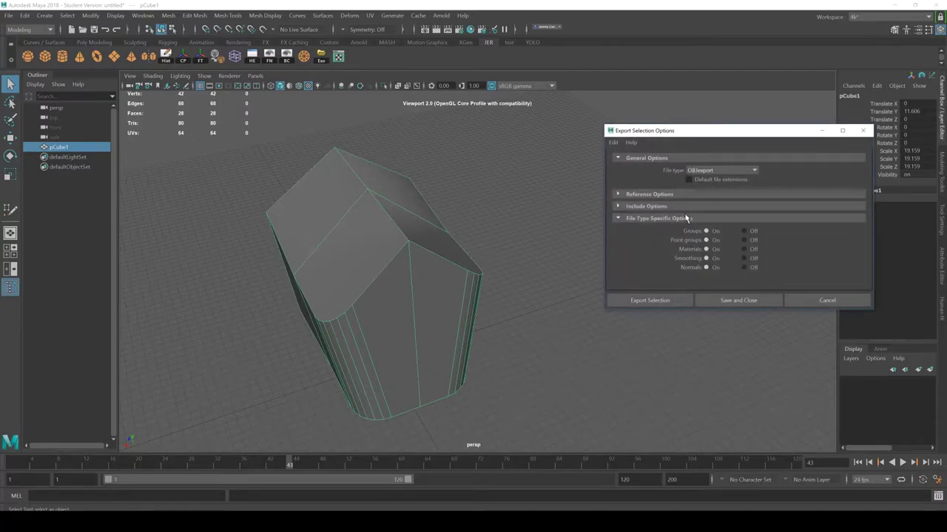
pyautogui.click(832, 301)
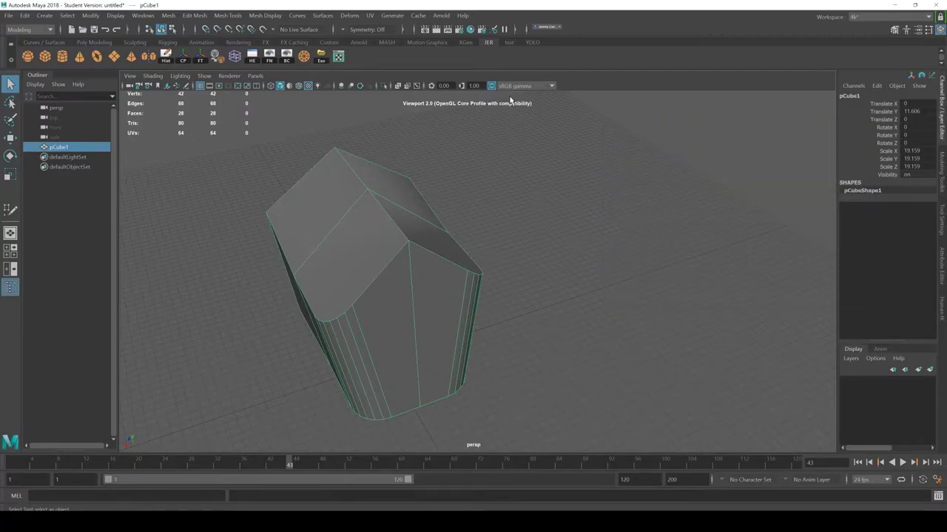
# - Switch to 3ds Max and create a custom toolbar named AND NEW TOOL BAR
pyautogui.keyDown('alt'); pyautogui.moveTo(552, 204); pyautogui.dragTo(488, 234); pyautogui.keyUp('alt')
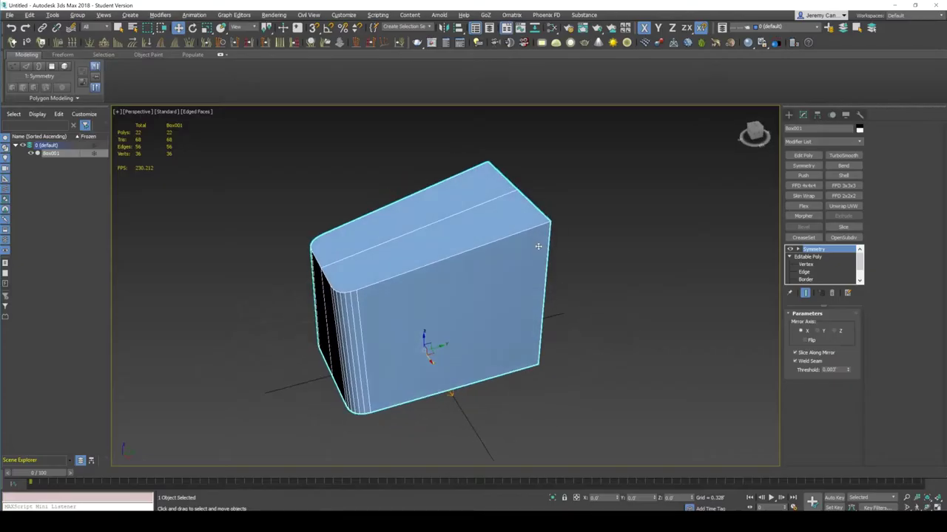
pyautogui.moveTo(557, 196); pyautogui.dragTo(544, 233, button='middle')
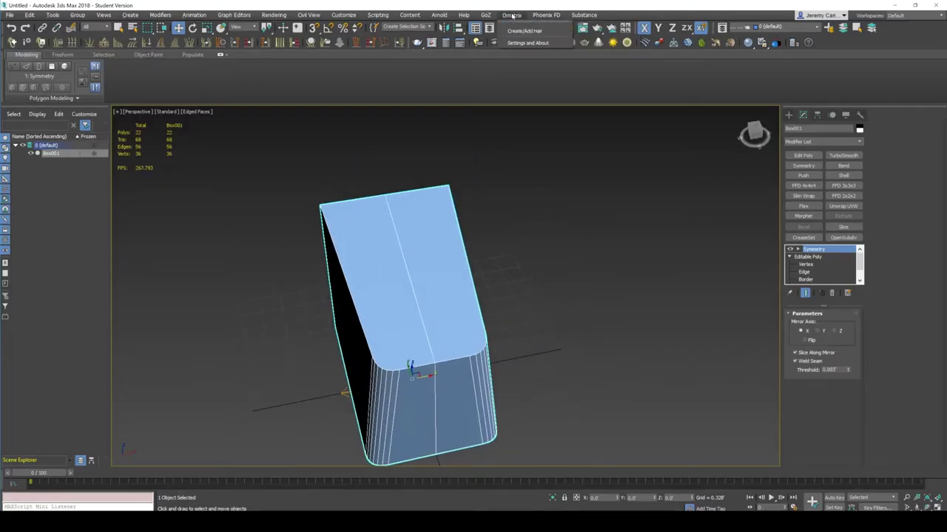
pyautogui.click(343, 14)
pyautogui.click(360, 27)
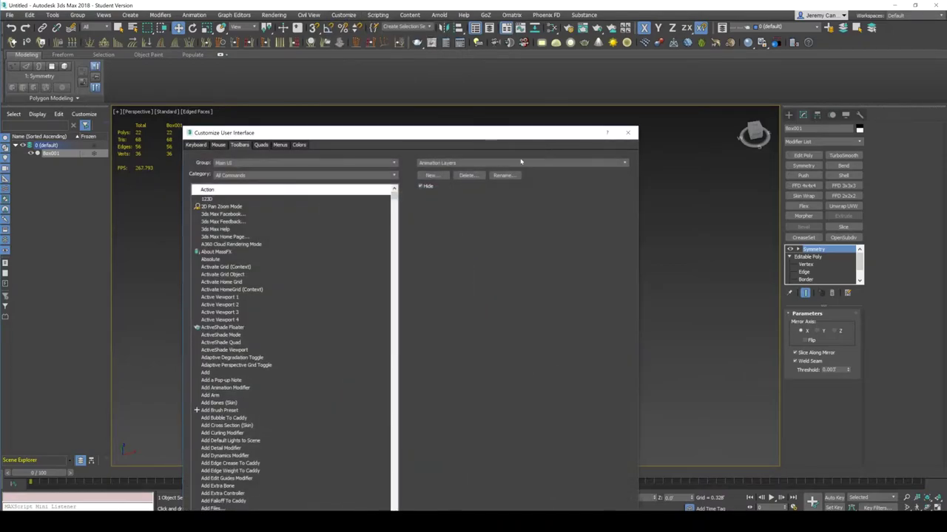
pyautogui.click(429, 177)
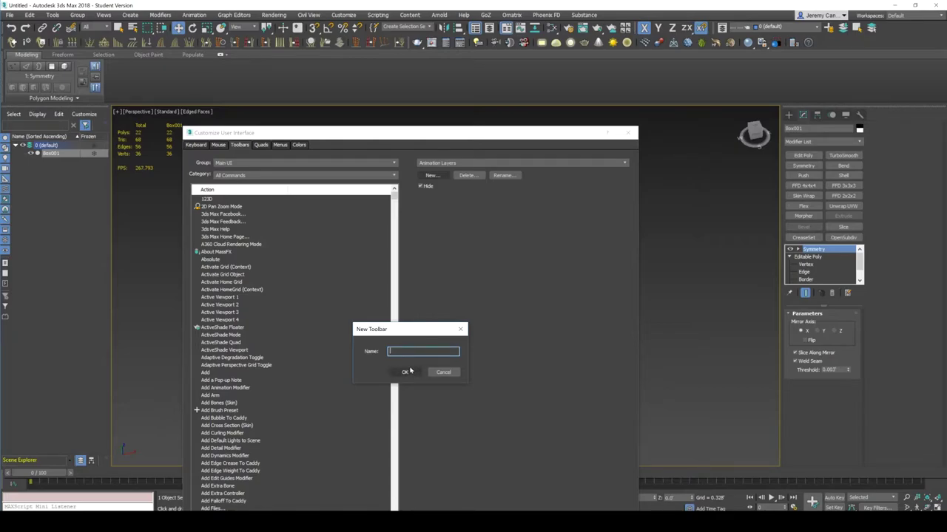
pyautogui.write('AND NEW TOOL BAR')
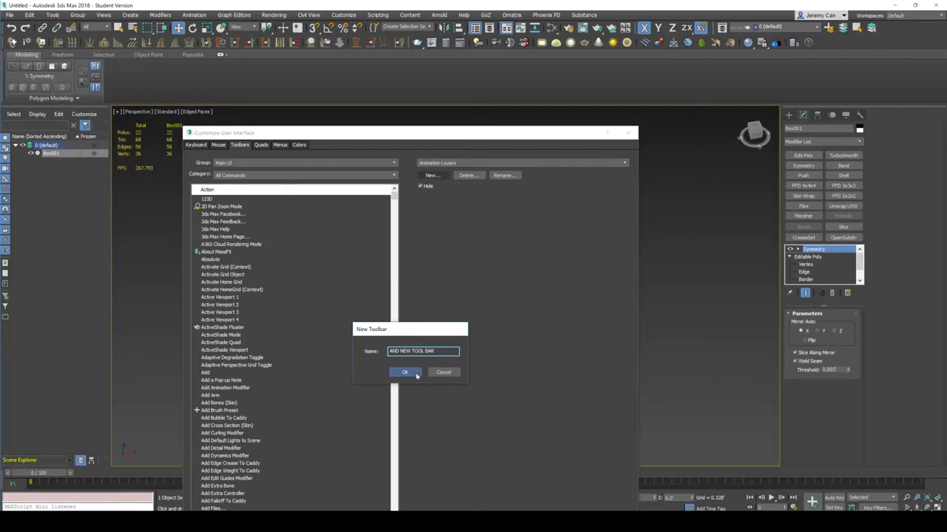
pyautogui.click(406, 373)
pyautogui.click(627, 132)
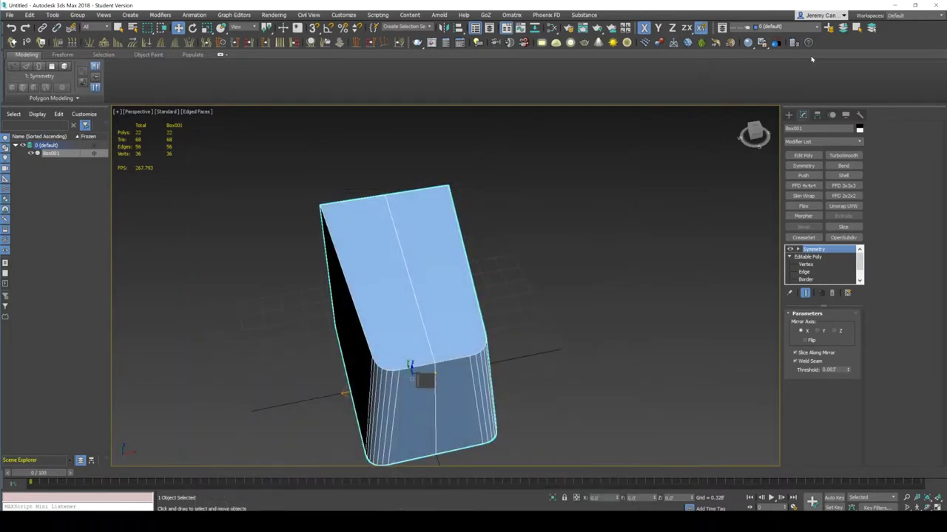
# - Hide the AND NEW TOOL BAR toolbar and display it again
pyautogui.rightClick(817, 51)
pyautogui.moveTo(853, 69)
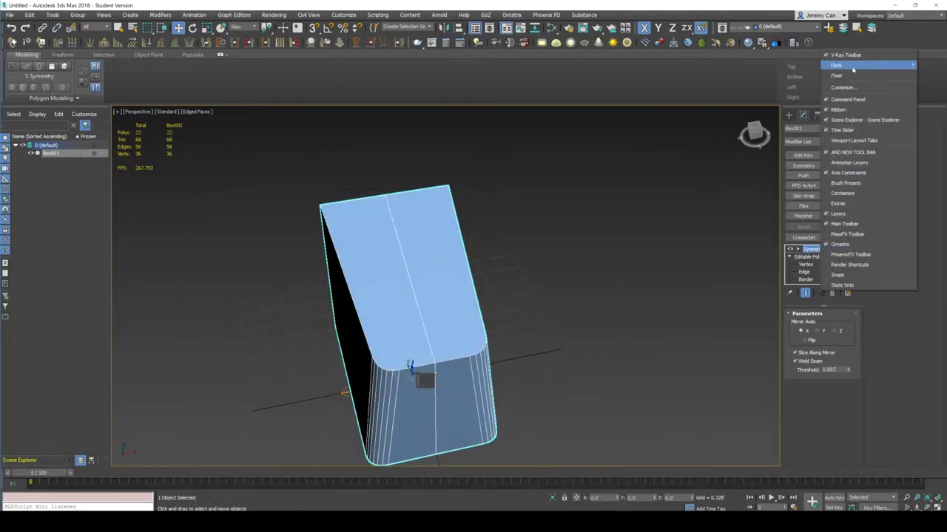
pyautogui.click(840, 152)
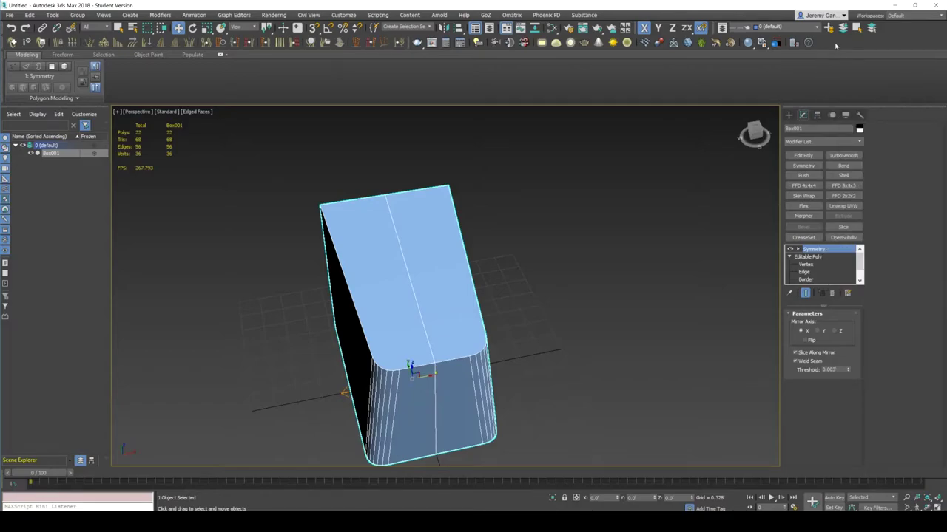
pyautogui.rightClick(836, 46)
pyautogui.click(850, 151)
# - Move the floating new toolbar to a free area of the viewport and copy two light buttons into it
pyautogui.moveTo(417, 379); pyautogui.dragTo(589, 153)
pyautogui.keyDown('ctrl'); pyautogui.moveTo(590, 164); pyautogui.dragTo(589, 162); pyautogui.keyUp('ctrl')
pyautogui.keyDown('alt'); pyautogui.moveTo(604, 296); pyautogui.dragTo(541, 284, button='middle'); pyautogui.keyUp('alt')
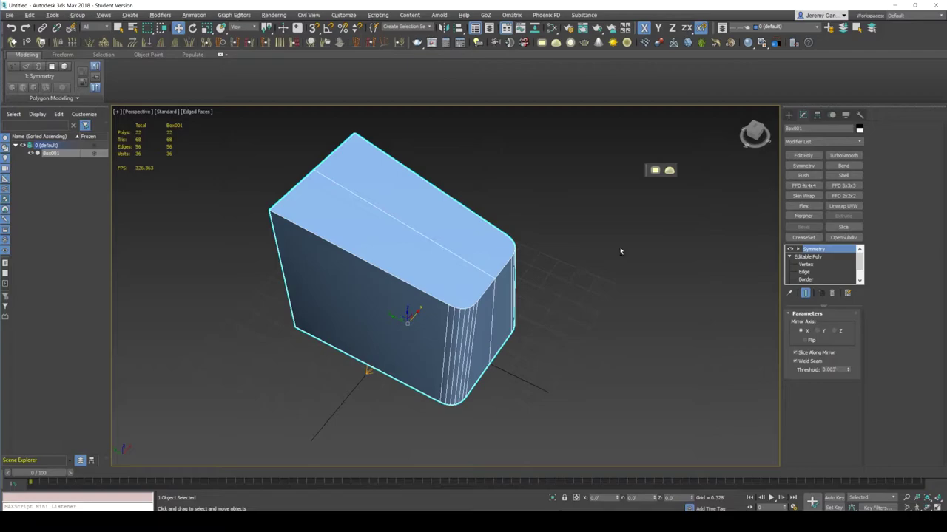
# - View the configuration of the modifier button sets and close it without making changes
pyautogui.keyDown('alt'); pyautogui.moveTo(621, 251); pyautogui.dragTo(651, 244, button='middle'); pyautogui.keyUp('alt')
pyautogui.click(859, 143)
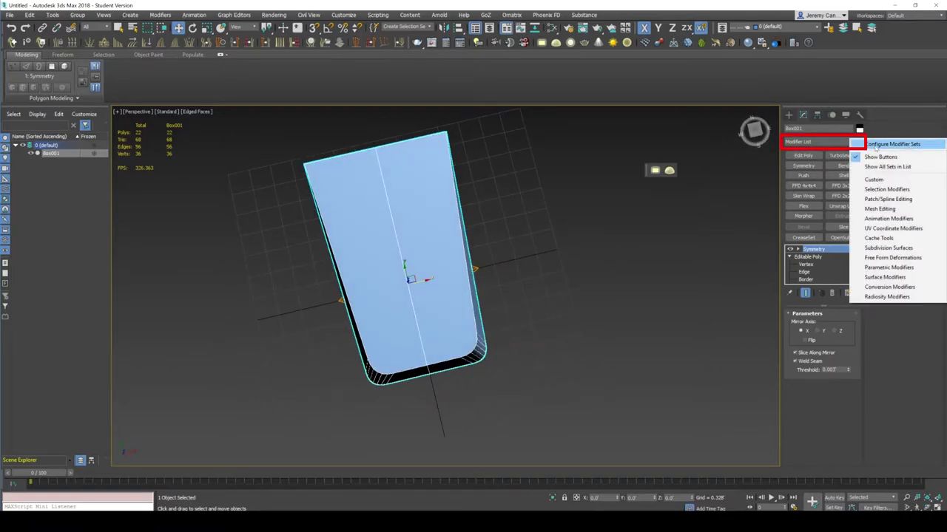
pyautogui.click(871, 148)
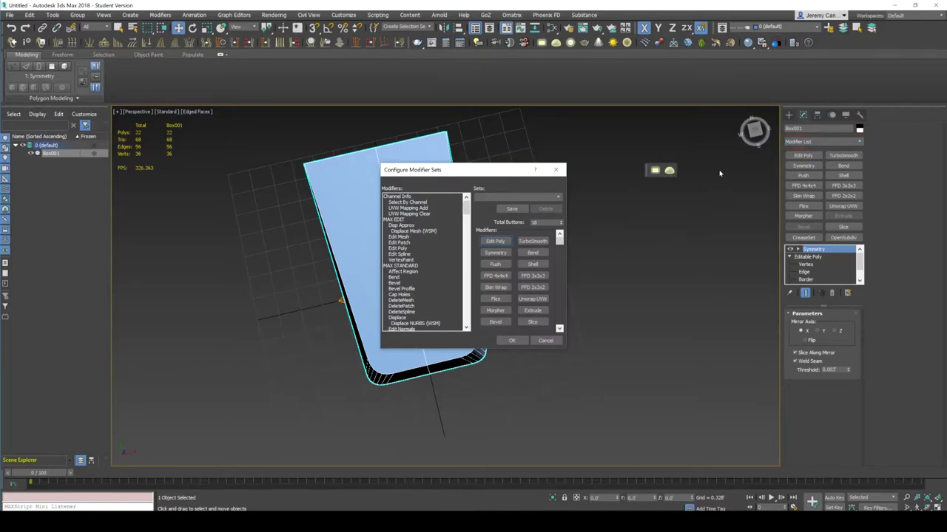
pyautogui.click(556, 170)
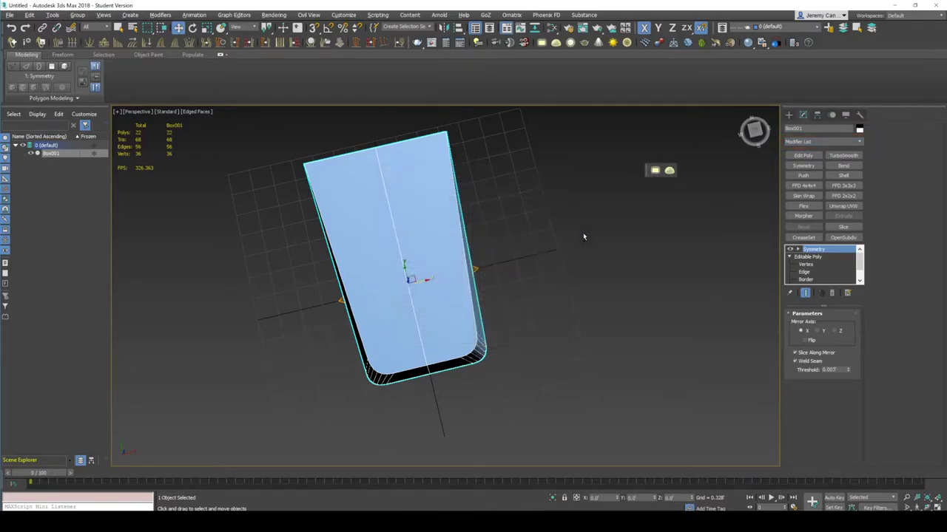
pyautogui.moveTo(583, 234)
pyautogui.keyDown('alt'); pyautogui.mouseDown(button='middle')
pyautogui.moveTo(571, 270)
pyautogui.moveTo(577, 243)
pyautogui.mouseUp(button='middle'); pyautogui.keyUp('alt')
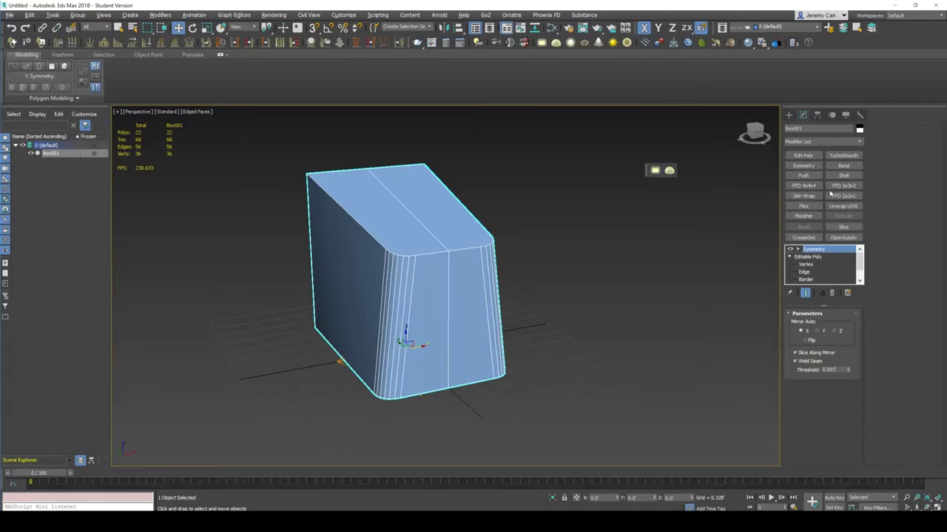
# - Try deforming the box with an FFD 4x4x4 modifier by pulling its upper front control points up and outward
pyautogui.click(803, 185)
pyautogui.keyDown('alt'); pyautogui.moveTo(572, 279); pyautogui.dragTo(607, 242, button='middle'); pyautogui.keyUp('alt')
pyautogui.press('1')
pyautogui.moveTo(546, 164); pyautogui.dragTo(480, 221)
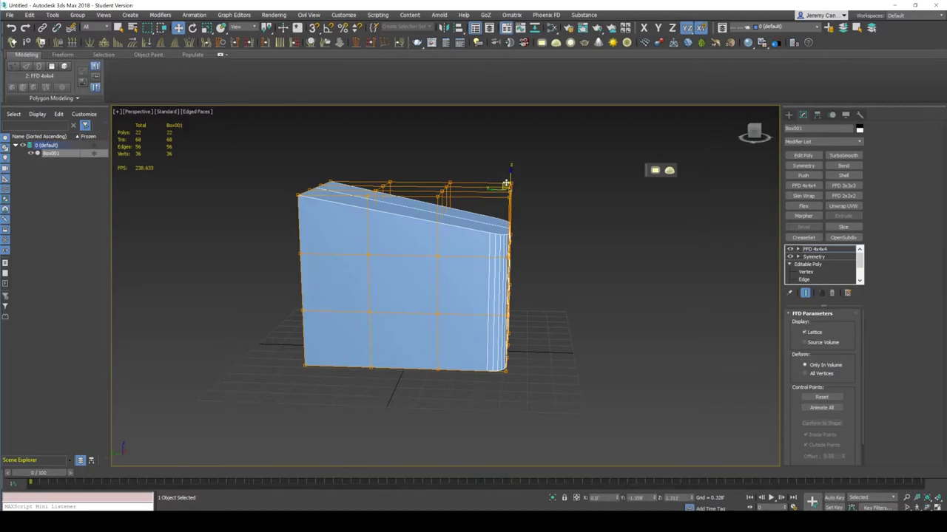
pyautogui.moveTo(504, 182); pyautogui.dragTo(560, 131)
pyautogui.keyDown('alt'); pyautogui.moveTo(630, 220); pyautogui.dragTo(562, 359, button='middle'); pyautogui.keyUp('alt')
pyautogui.press('1')
pyautogui.hotkey('ctrl', 'x')
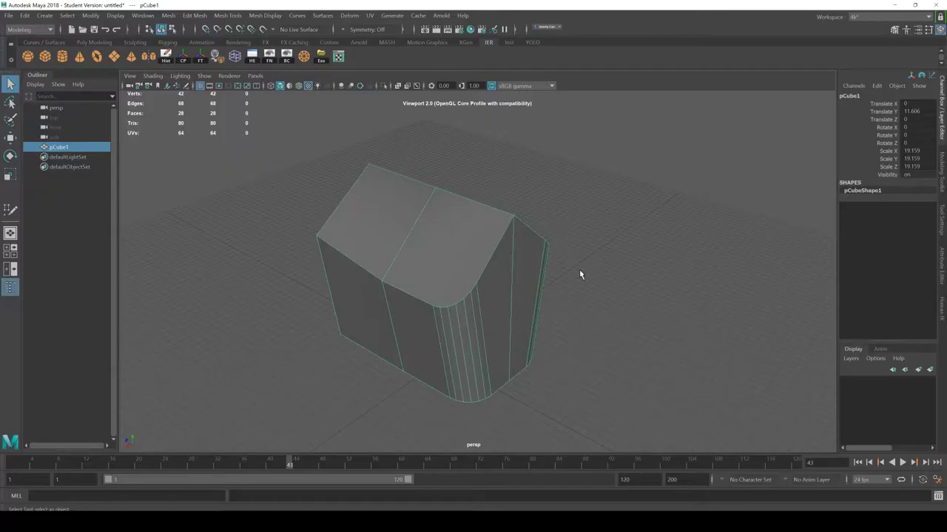
# - Switch to Maya and cycle the house mesh through wireframe, shaded display and the Scale and Rotate tools, ending on the Move tool
pyautogui.keyDown('alt'); pyautogui.moveTo(576, 266); pyautogui.dragTo(560, 300); pyautogui.keyUp('alt')
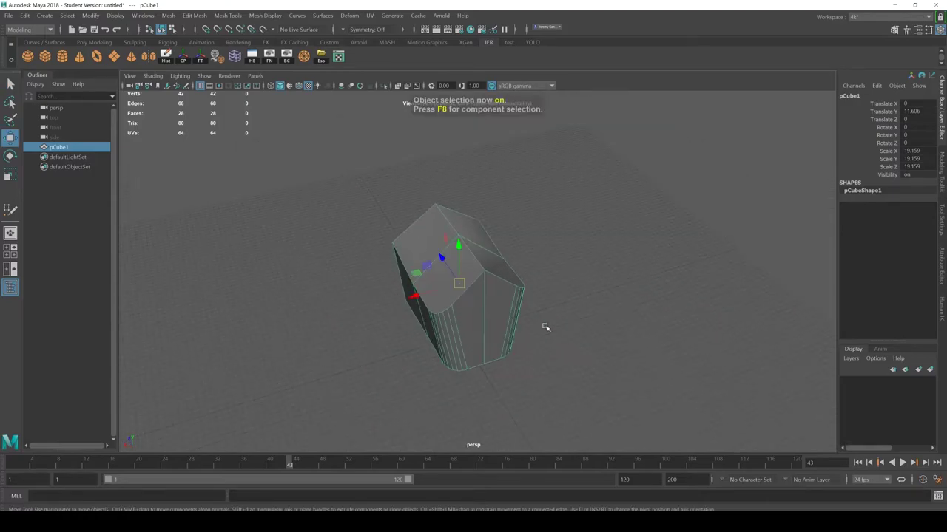
pyautogui.moveTo(545, 328)
pyautogui.keyDown('alt'); pyautogui.mouseDown()
pyautogui.moveTo(467, 301)
pyautogui.moveTo(581, 274)
pyautogui.moveTo(468, 281)
pyautogui.moveTo(534, 311)
pyautogui.moveTo(528, 323)
pyautogui.mouseUp(); pyautogui.keyUp('alt')
pyautogui.press('4')
pyautogui.press('5')
pyautogui.scroll(3, 495, 320)
pyautogui.press('r')
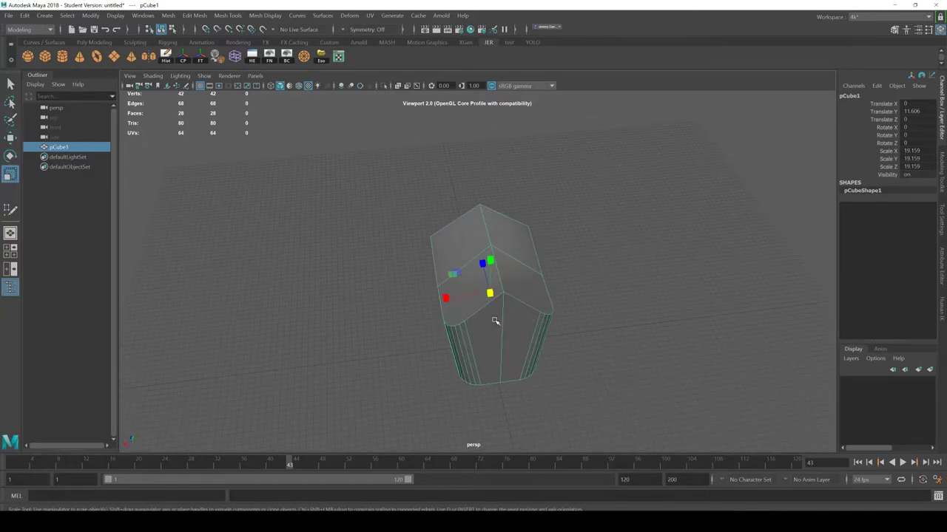
pyautogui.press('e')
pyautogui.press('r')
pyautogui.press('w')
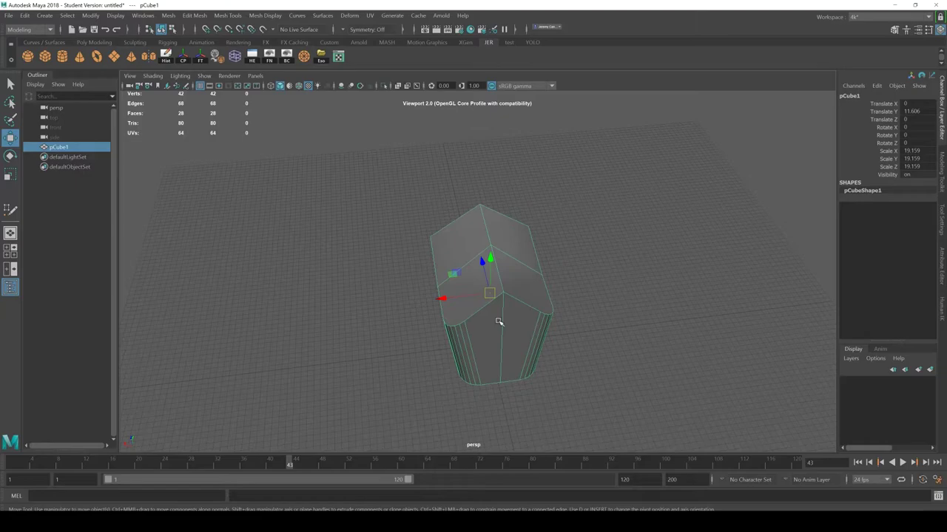
# - Enlarge the move manipulator on the house mesh by four increments and check its size from a distance
pyautogui.press('=')
pyautogui.press('=')
pyautogui.press('=')
pyautogui.press('=')
pyautogui.scroll(-5, 507, 321)
pyautogui.keyDown('alt'); pyautogui.moveTo(522, 305); pyautogui.dragTo(697, 273); pyautogui.keyUp('alt')
pyautogui.scroll(-4, 568, 285)
pyautogui.keyDown('alt'); pyautogui.moveTo(569, 286); pyautogui.dragTo(383, 311); pyautogui.keyUp('alt')
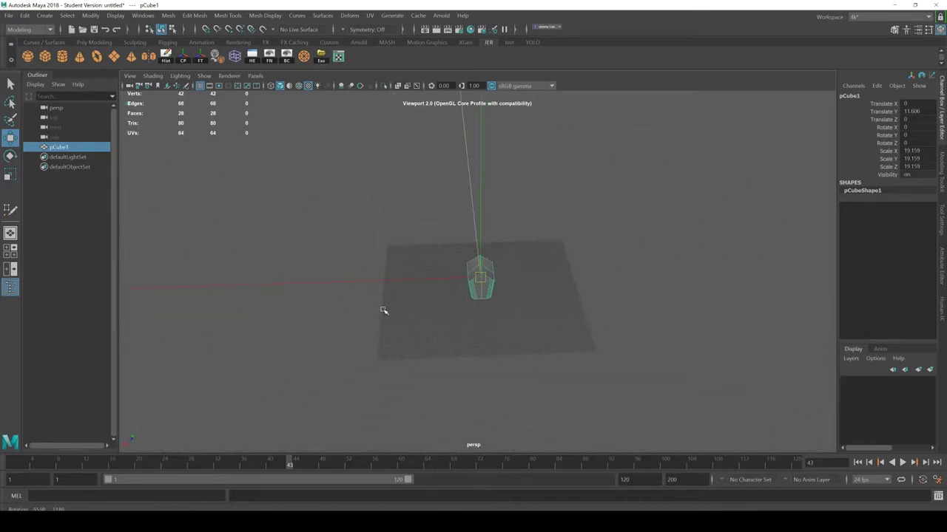
# - Shrink the move manipulator on the house mesh by four increments
pyautogui.press('-')
pyautogui.press('-')
pyautogui.press('-')
pyautogui.press('-')
pyautogui.keyDown('alt'); pyautogui.moveTo(448, 296); pyautogui.dragTo(510, 275, button='right'); pyautogui.keyUp('alt')
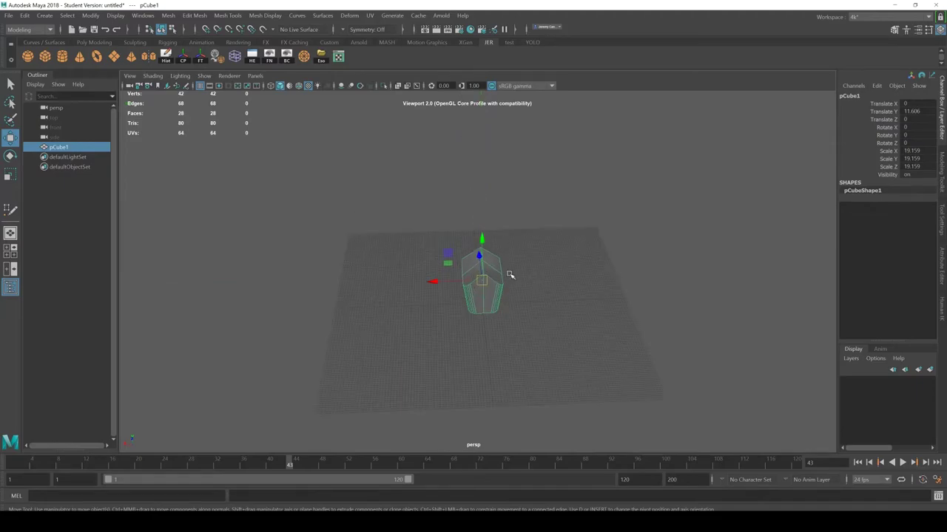
pyautogui.keyDown('alt'); pyautogui.moveTo(510, 275); pyautogui.dragTo(468, 286); pyautogui.keyUp('alt')
pyautogui.scroll(5, 483, 290)
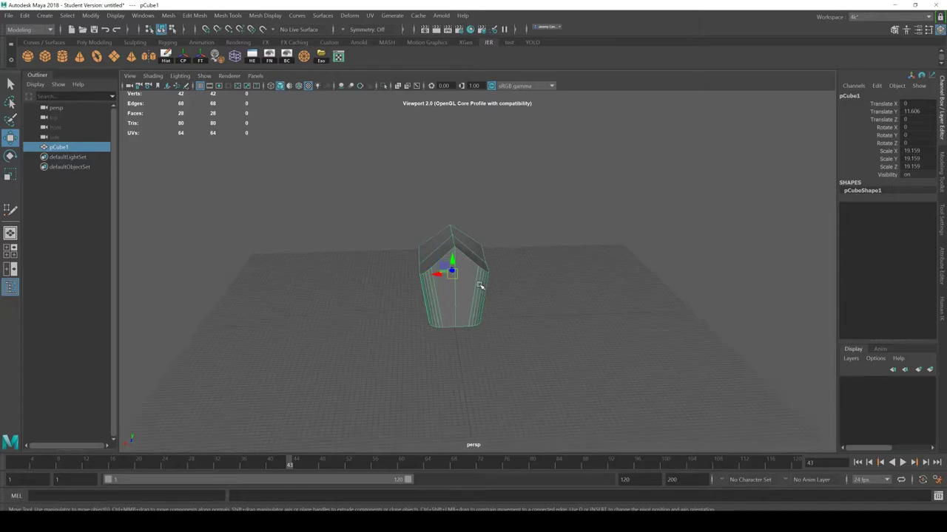
# - Increase the move manipulator size by five increments and keep the house mesh selected
pyautogui.press('+')
pyautogui.press('+')
pyautogui.press('+')
pyautogui.press('+')
pyautogui.press('+')
pyautogui.scroll(-5, 466, 295)
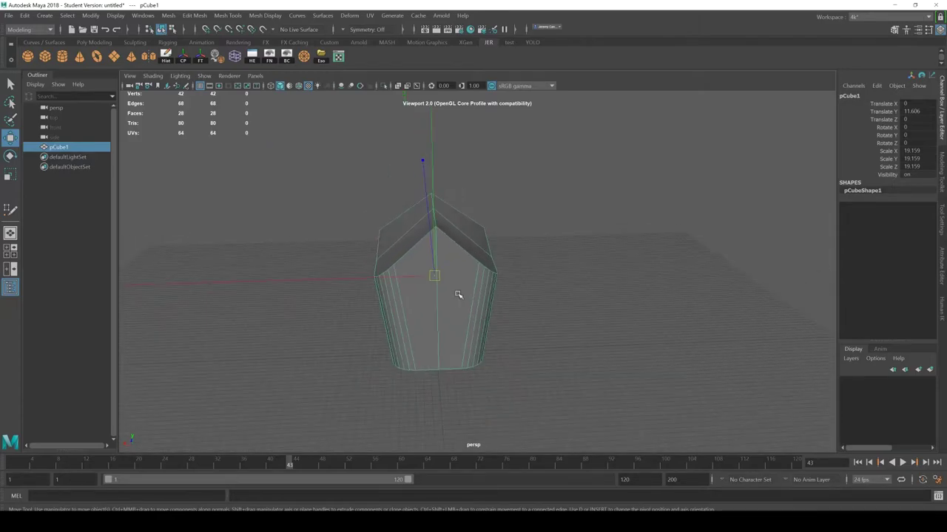
pyautogui.keyDown('alt'); pyautogui.moveTo(459, 296); pyautogui.dragTo(589, 258); pyautogui.keyUp('alt')
pyautogui.press('F8')
pyautogui.click(483, 279)
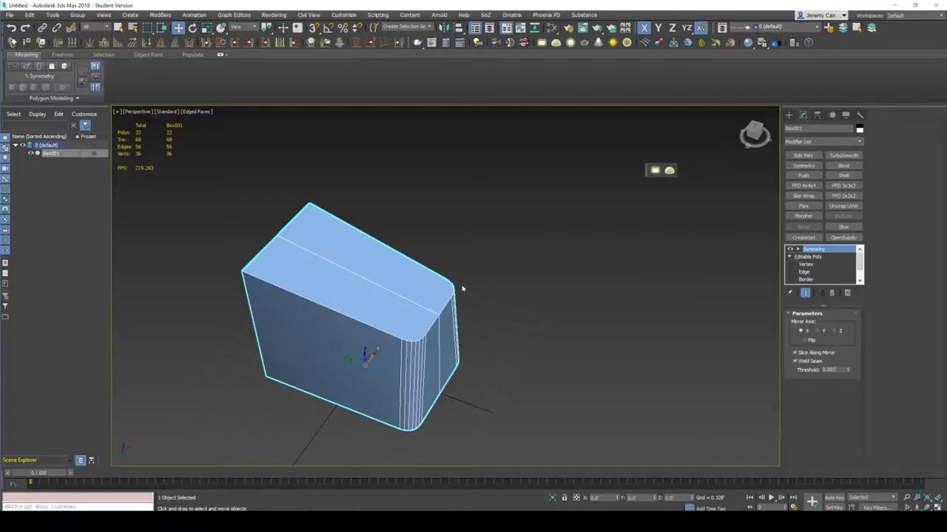
# - Switch to 3ds Max, reselect the box and set its object color to purple
pyautogui.click(462, 289)
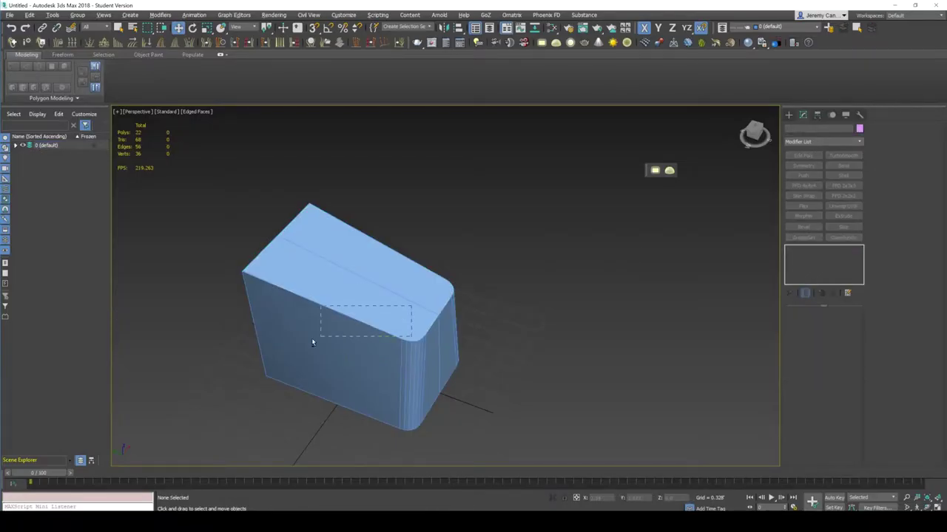
pyautogui.moveTo(312, 342); pyautogui.dragTo(314, 342)
pyautogui.click(858, 129)
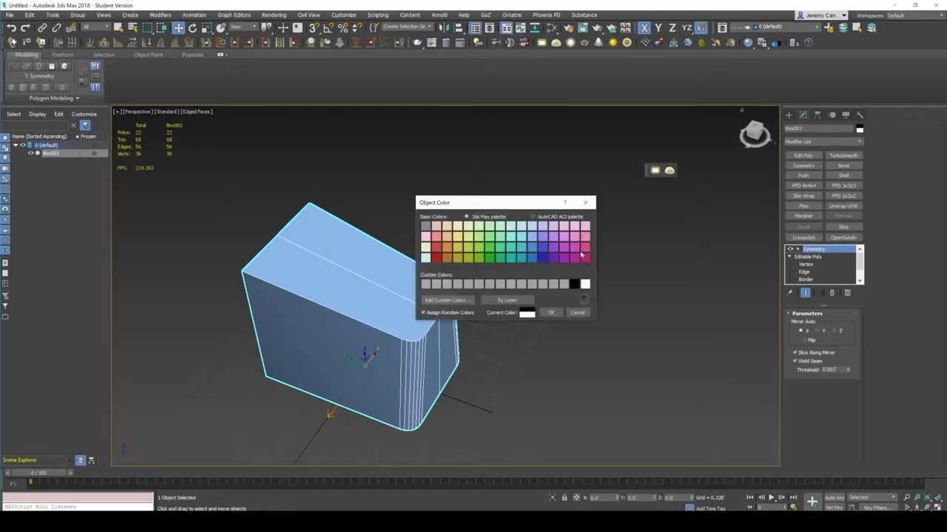
pyautogui.click(553, 247)
pyautogui.click(550, 312)
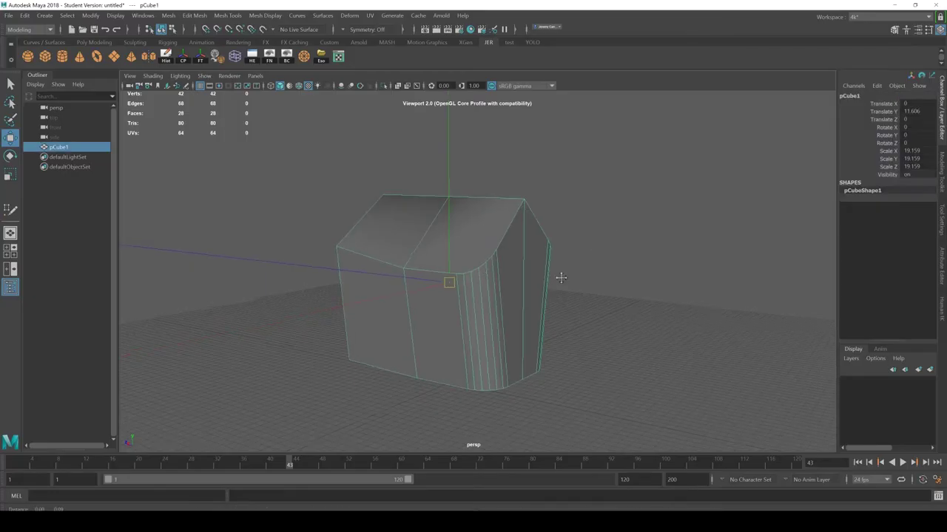
# - Switch to Maya, reselect the house mesh in object selection mode and open the Hypershade
pyautogui.keyDown('alt'); pyautogui.moveTo(560, 277); pyautogui.dragTo(477, 311); pyautogui.keyUp('alt')
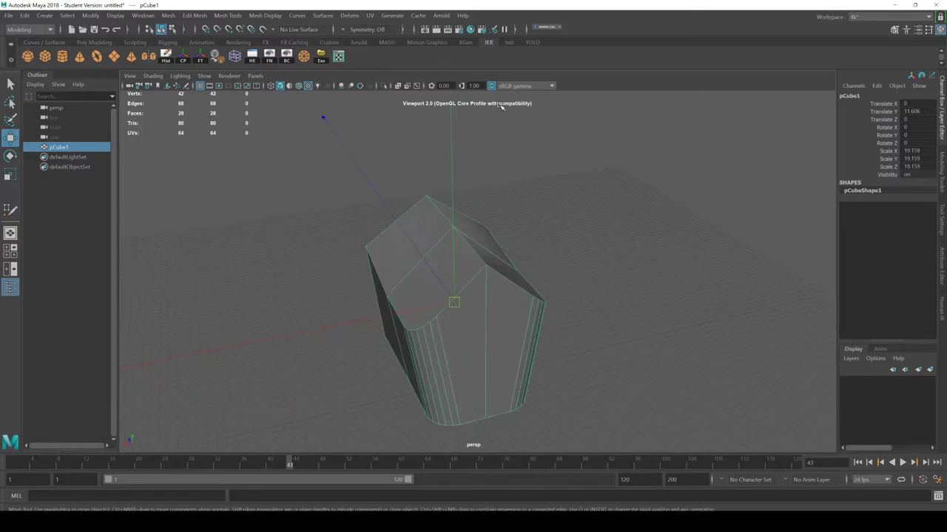
pyautogui.click(470, 29)
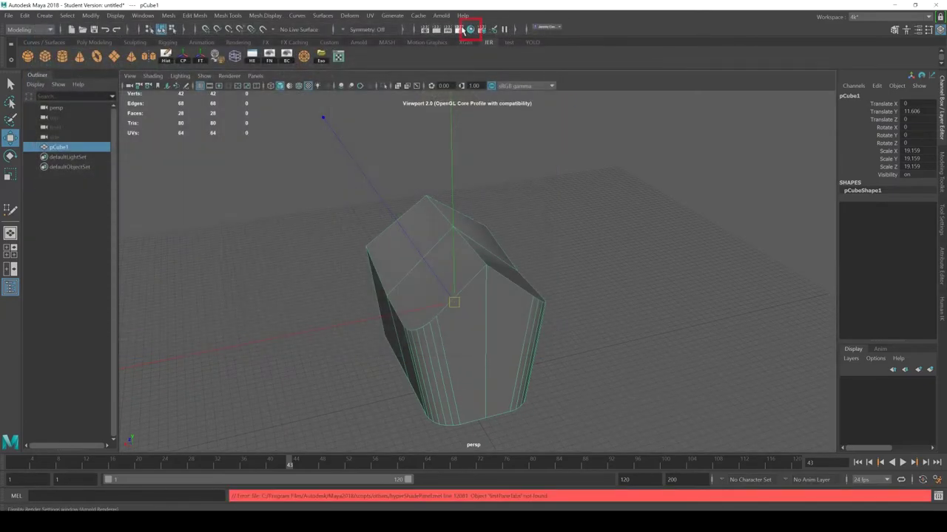
pyautogui.keyDown('alt'); pyautogui.moveTo(555, 173); pyautogui.dragTo(604, 188); pyautogui.keyUp('alt')
pyautogui.click(561, 226)
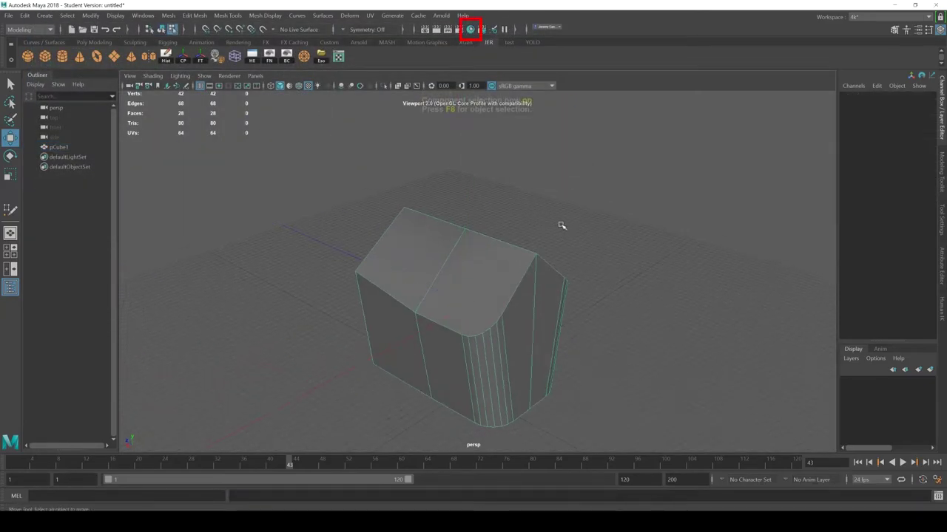
pyautogui.press('F8')
pyautogui.click(590, 205)
pyautogui.click(493, 270)
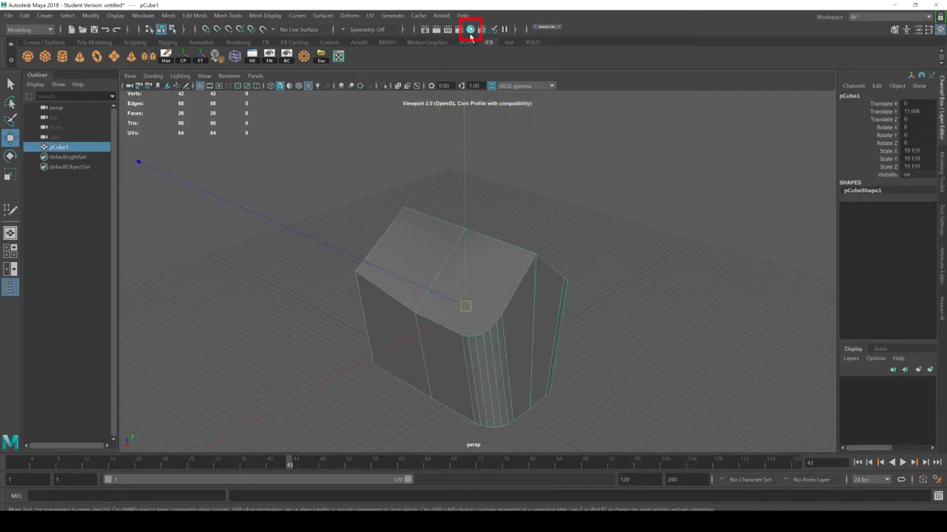
pyautogui.click(471, 30)
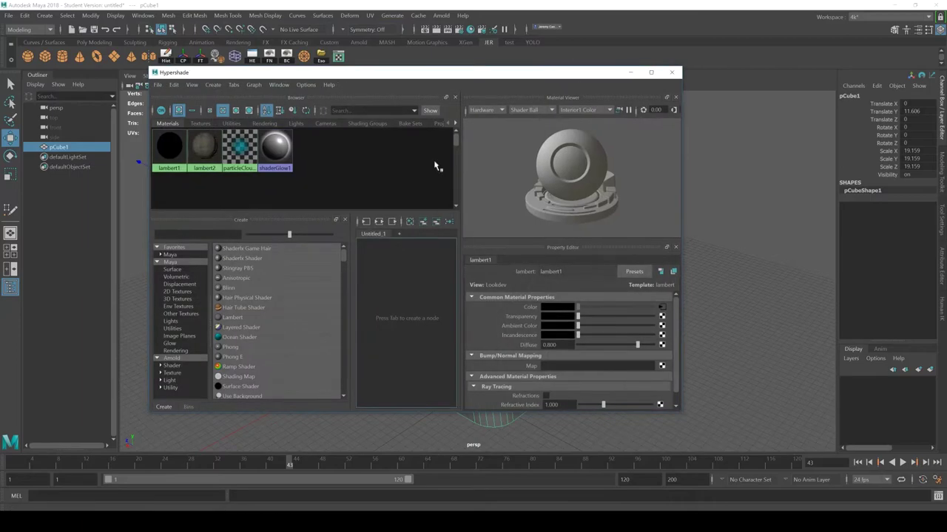
# - Create a new Lambert material in the Hypershade
pyautogui.click(314, 181)
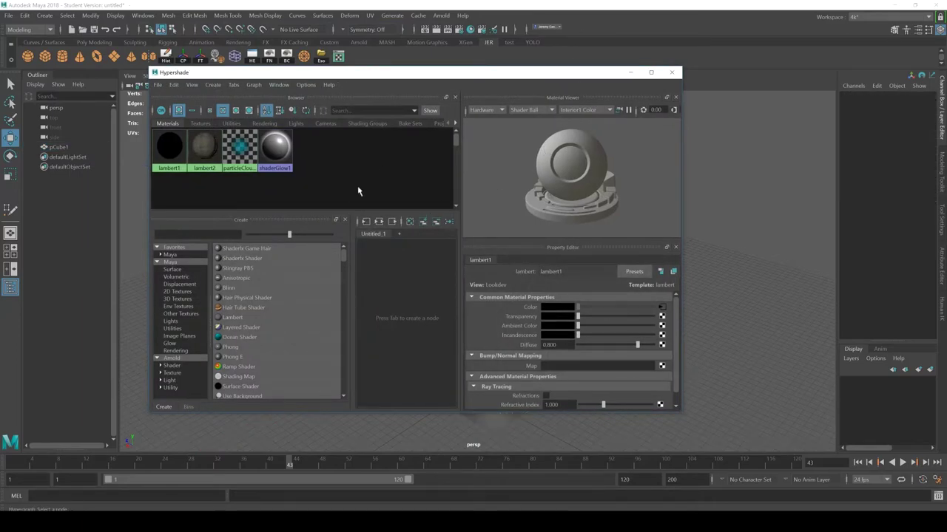
pyautogui.moveTo(323, 150); pyautogui.dragTo(324, 147, button='right')
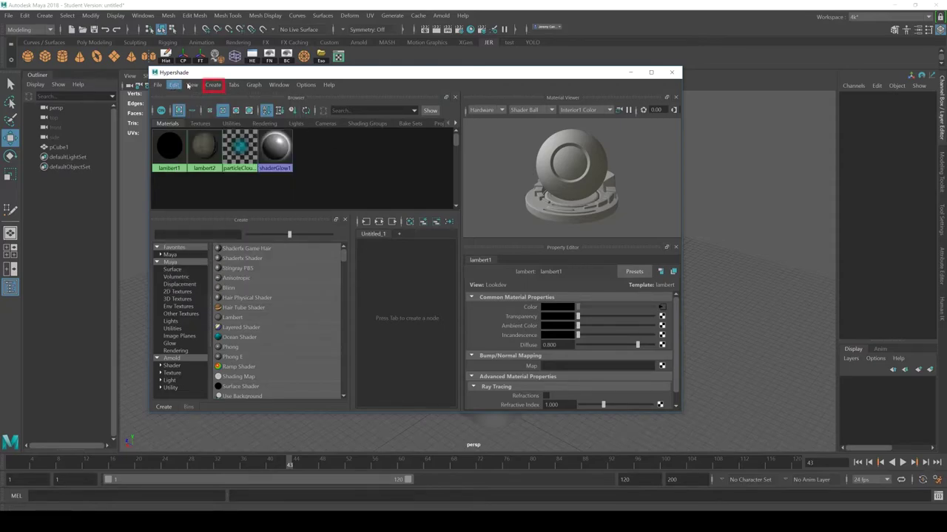
pyautogui.click(213, 84)
pyautogui.moveTo(226, 104)
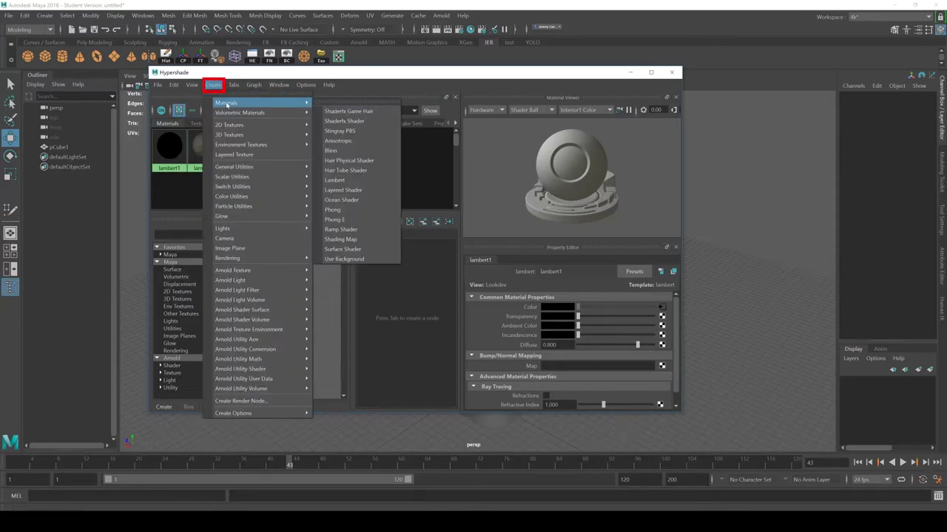
pyautogui.click(348, 179)
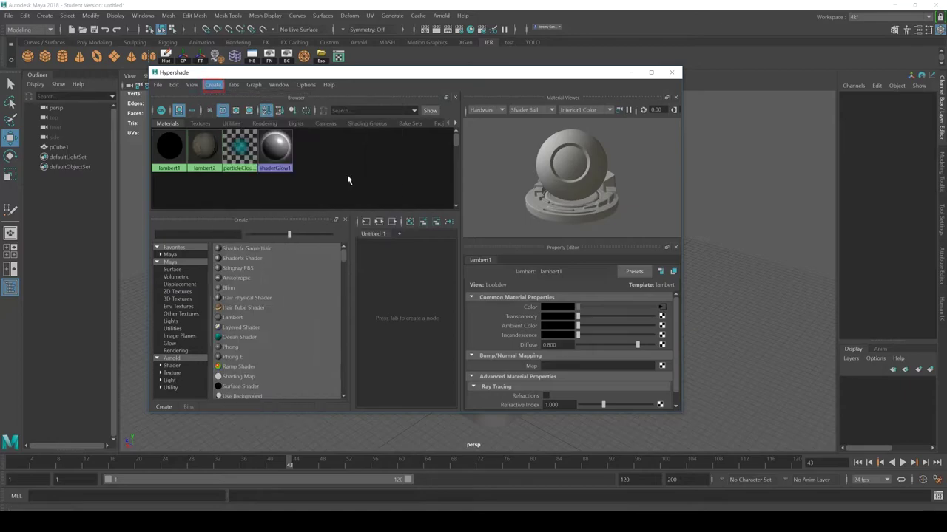
# - Rename the new Lambert material as DEMO
pyautogui.doubleClick(570, 271)
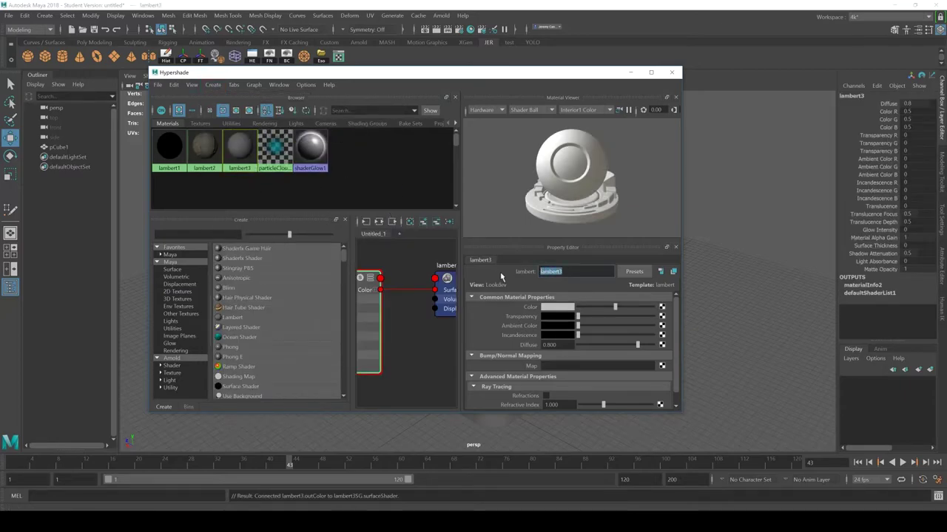
pyautogui.write('DEMO')
pyautogui.press('Return')
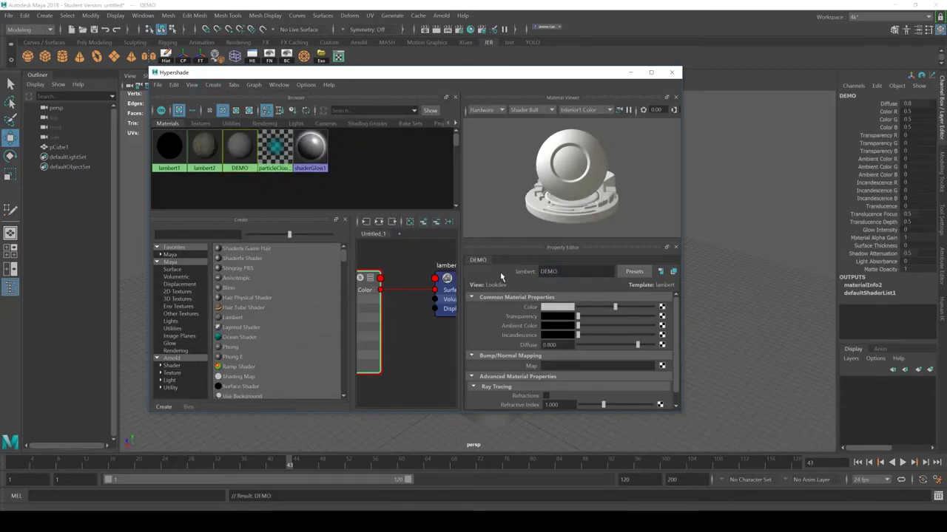
# - Widen the Hypershade's node graph area and examine the list of creatable nodes and the DEMO material's node network
pyautogui.click(371, 261)
pyautogui.moveTo(353, 269); pyautogui.dragTo(314, 273)
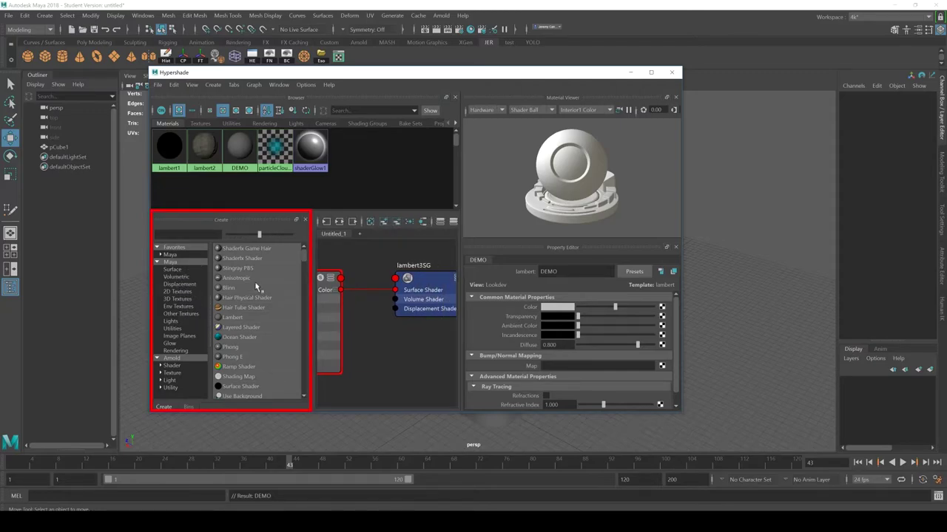
pyautogui.scroll(-10, 274, 325)
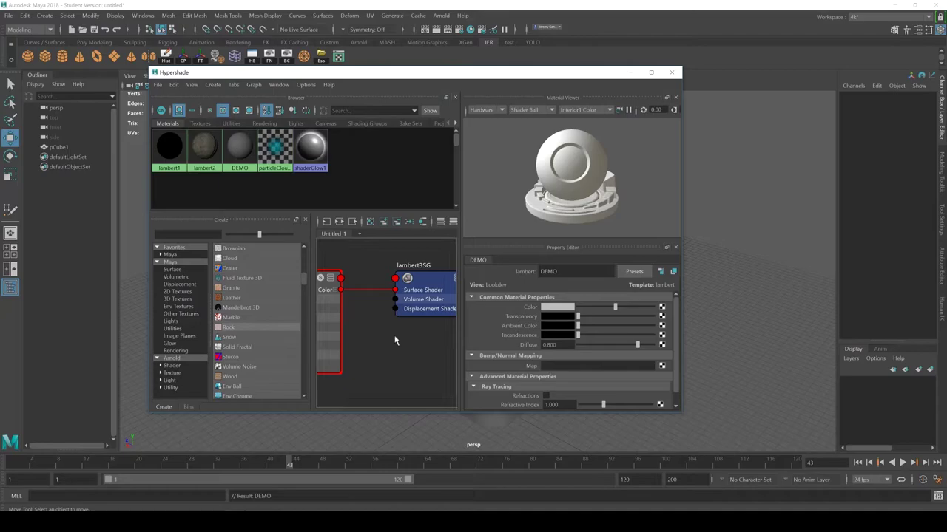
pyautogui.scroll(-5, 396, 339)
pyautogui.scroll(5, 396, 338)
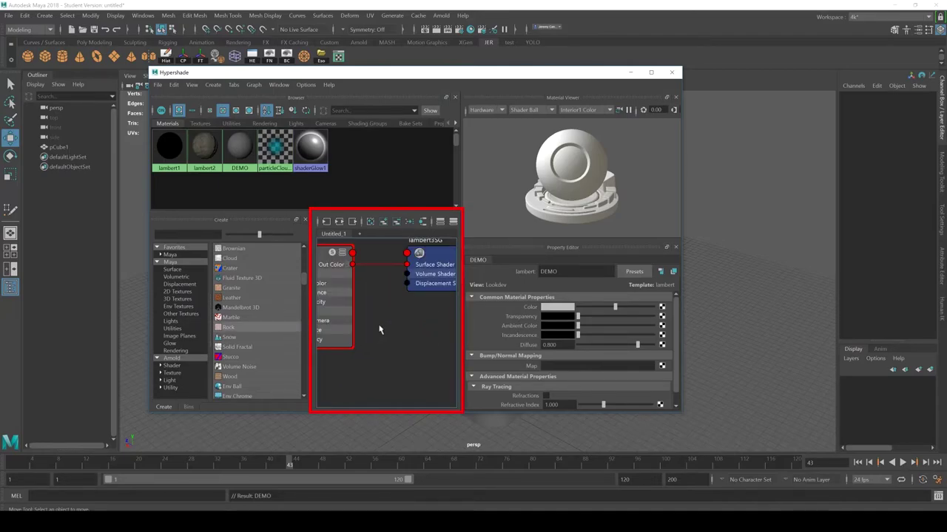
pyautogui.scroll(-2, 386, 328)
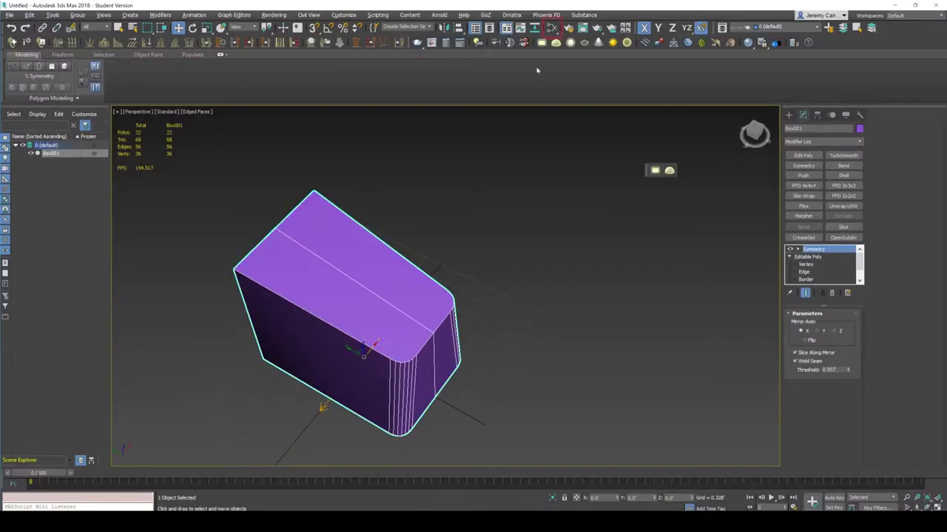
# - Switch to 3ds Max, open the Slate Material Editor and change it to the Compact Material Editor mode
pyautogui.click(553, 28)
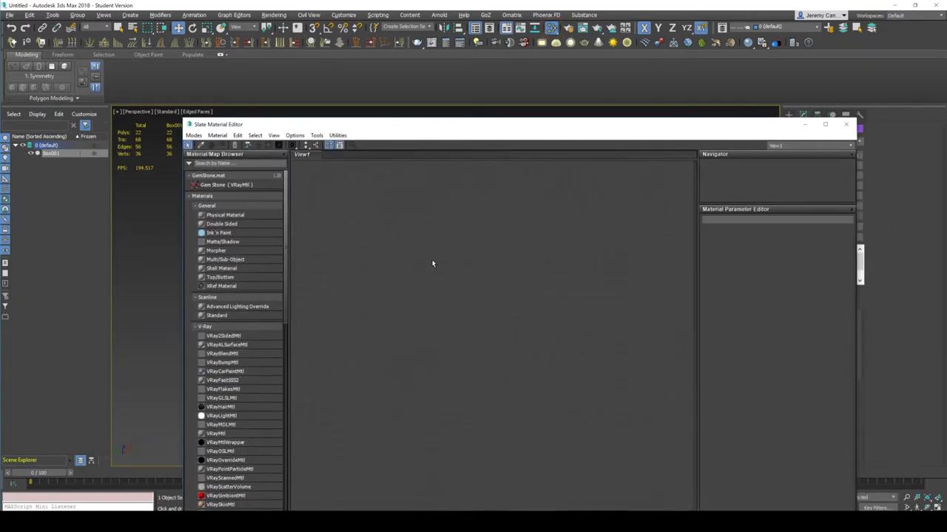
pyautogui.moveTo(444, 303); pyautogui.dragTo(411, 319, button='middle')
pyautogui.press('alt')
pyautogui.click(196, 136)
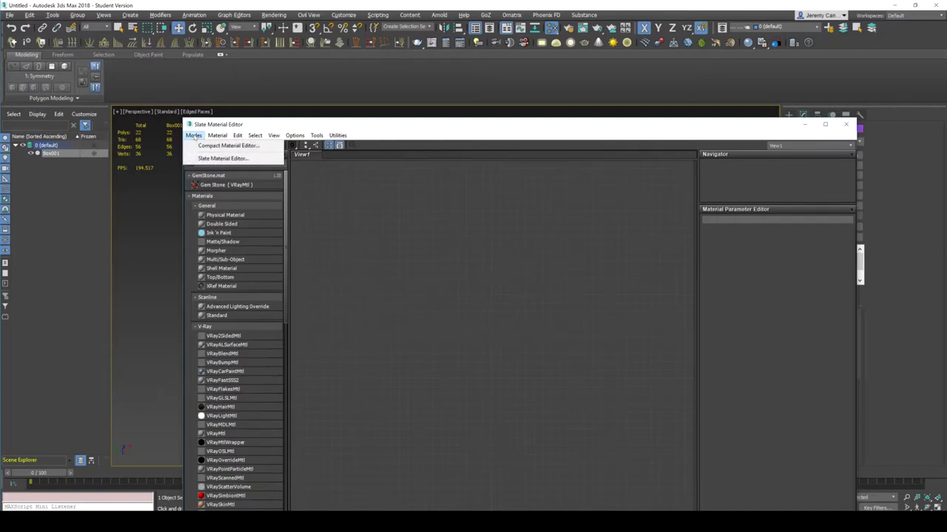
pyautogui.click(206, 146)
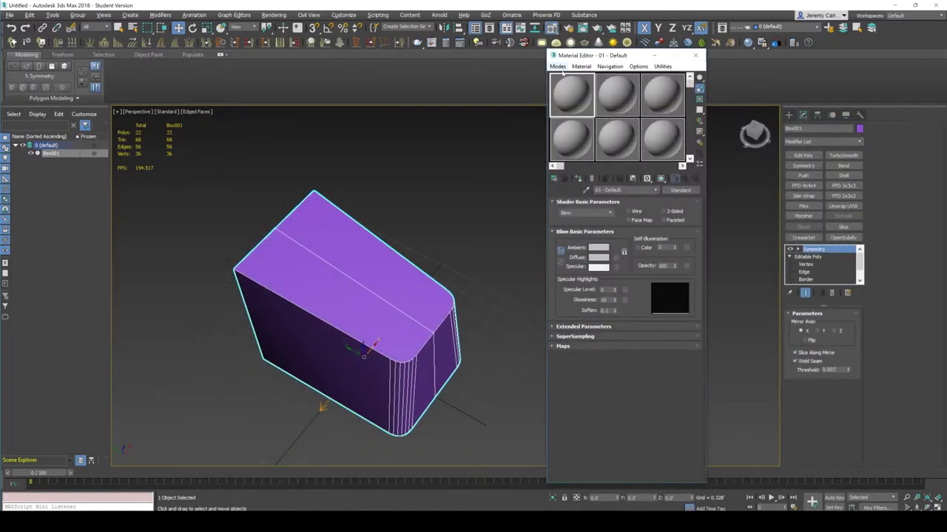
pyautogui.click(557, 66)
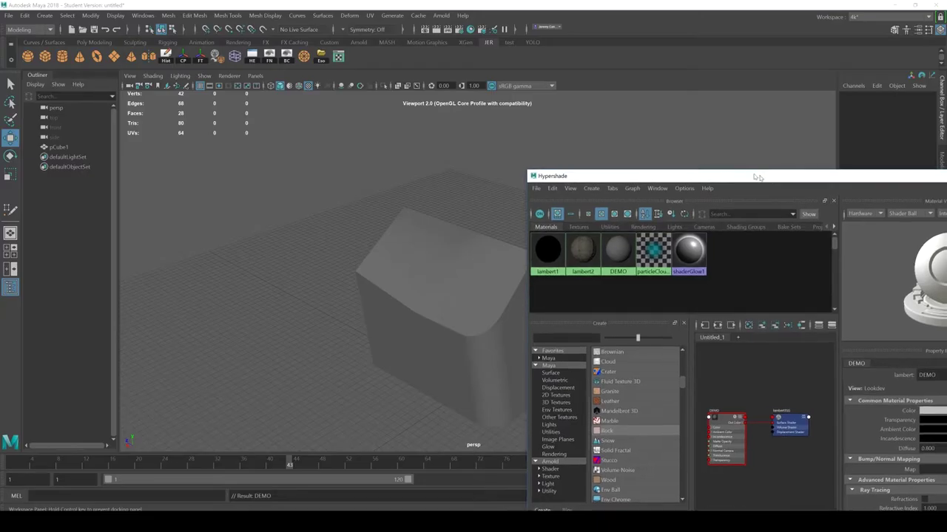
# - Switch to Maya and set the DEMO material's color to pinkish red in the Hypershade
pyautogui.moveTo(709, 179); pyautogui.dragTo(433, 97)
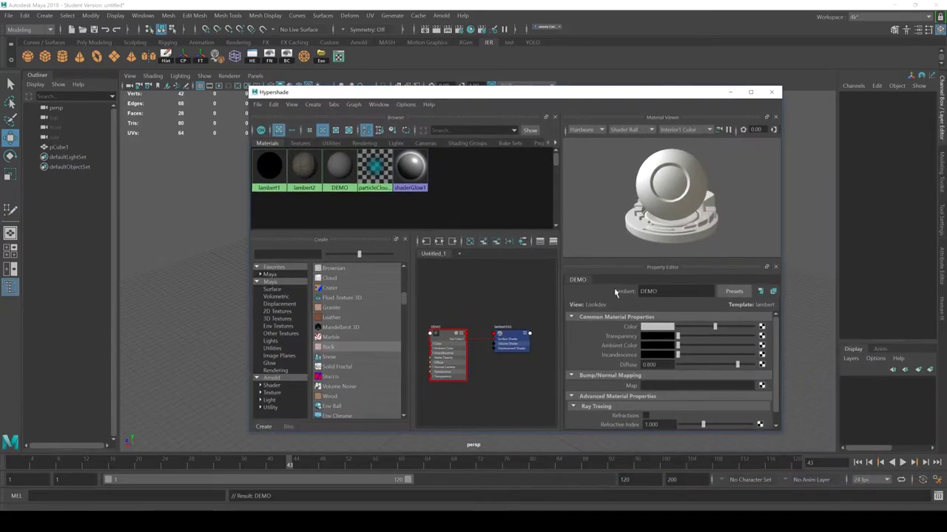
pyautogui.click(656, 330)
pyautogui.click(749, 342)
pyautogui.click(745, 345)
pyautogui.moveTo(705, 364)
pyautogui.mouseDown()
pyautogui.moveTo(691, 364)
pyautogui.moveTo(707, 364)
pyautogui.mouseUp()
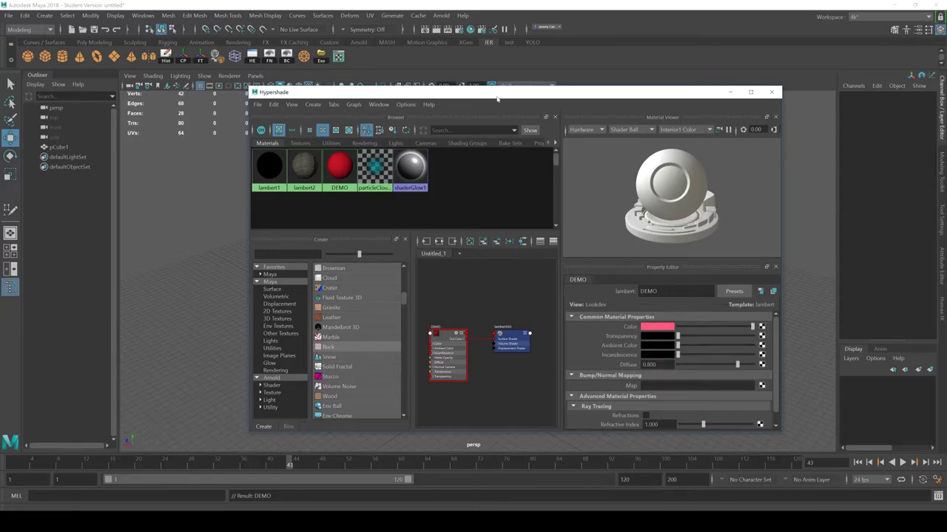
# - Select the house mesh and assign the DEMO material to it from the Hypershade
pyautogui.moveTo(274, 92); pyautogui.dragTo(484, 274)
pyautogui.click(485, 257)
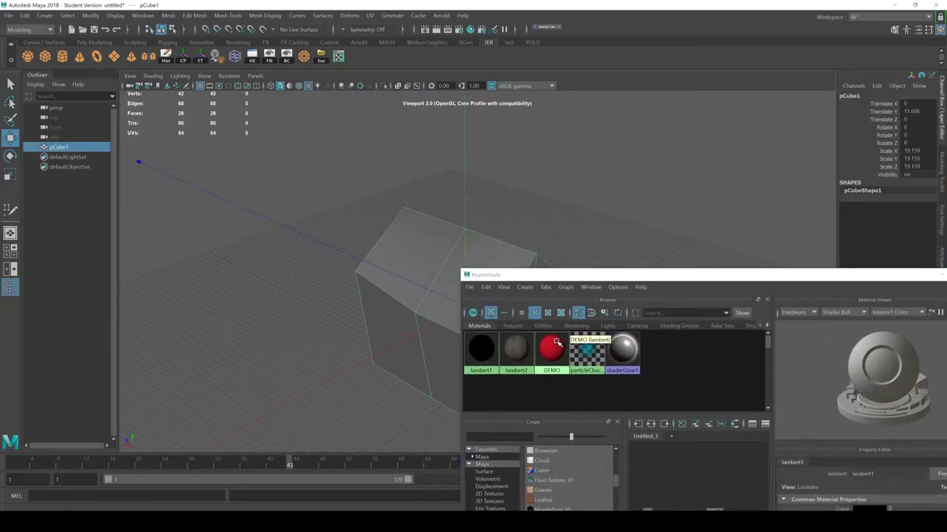
pyautogui.moveTo(531, 175); pyautogui.dragTo(612, 174)
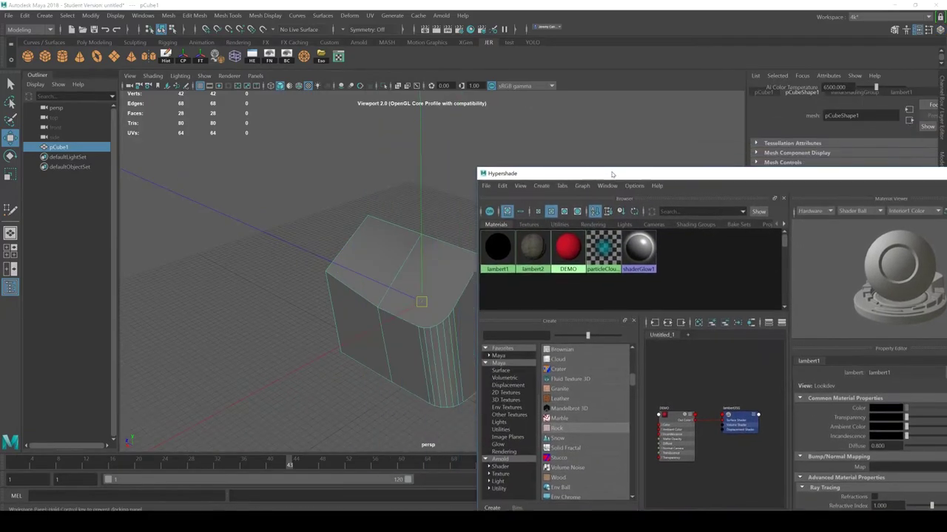
pyautogui.rightClick(567, 251)
pyautogui.click(573, 224)
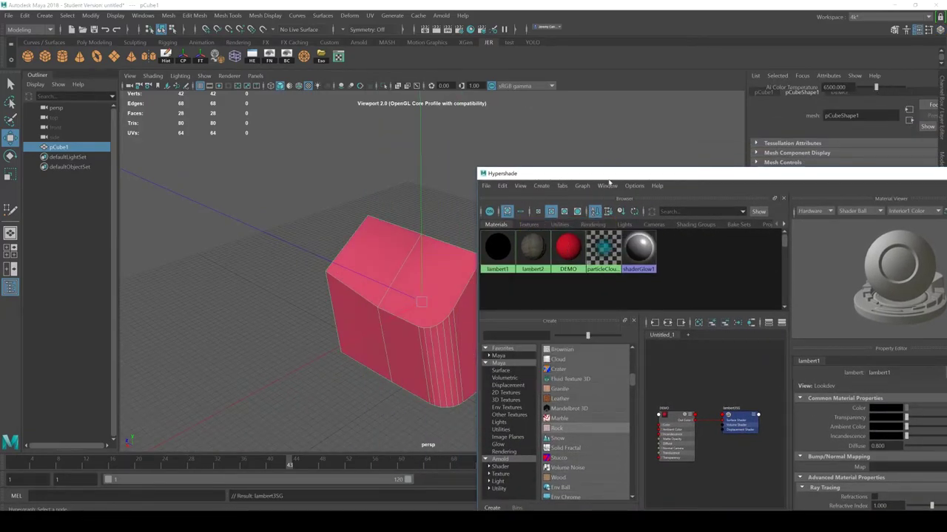
# - Examine the house mesh with its assigned material and DEMO's map slots, and close the Hypershade
pyautogui.moveTo(609, 177); pyautogui.dragTo(204, 294)
pyautogui.click(606, 290)
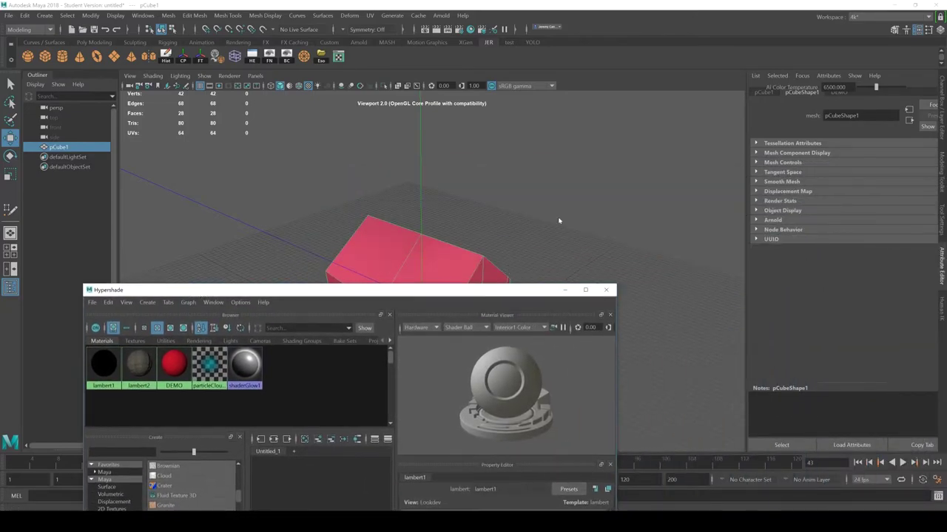
pyautogui.click(558, 219)
pyautogui.keyDown('alt'); pyautogui.moveTo(537, 297); pyautogui.dragTo(579, 336); pyautogui.keyUp('alt')
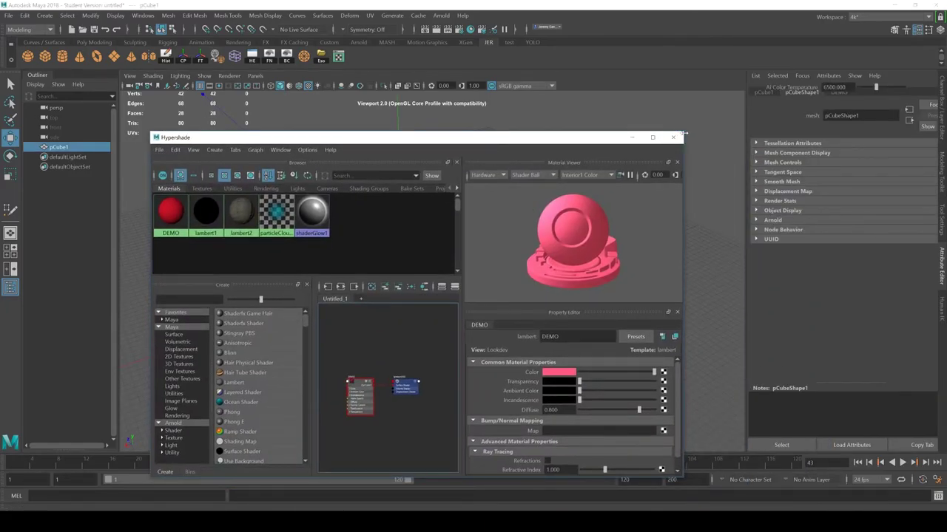
pyautogui.moveTo(392, 138); pyautogui.dragTo(426, 79)
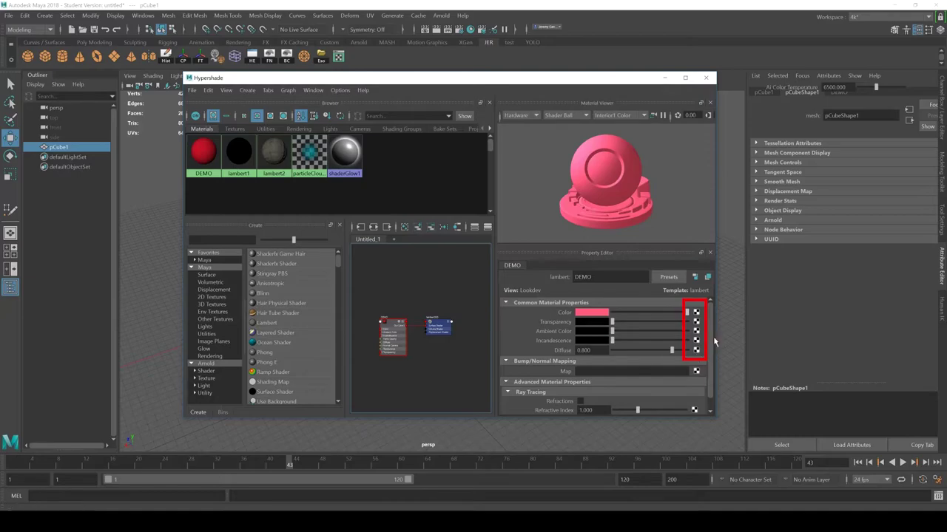
pyautogui.click(706, 77)
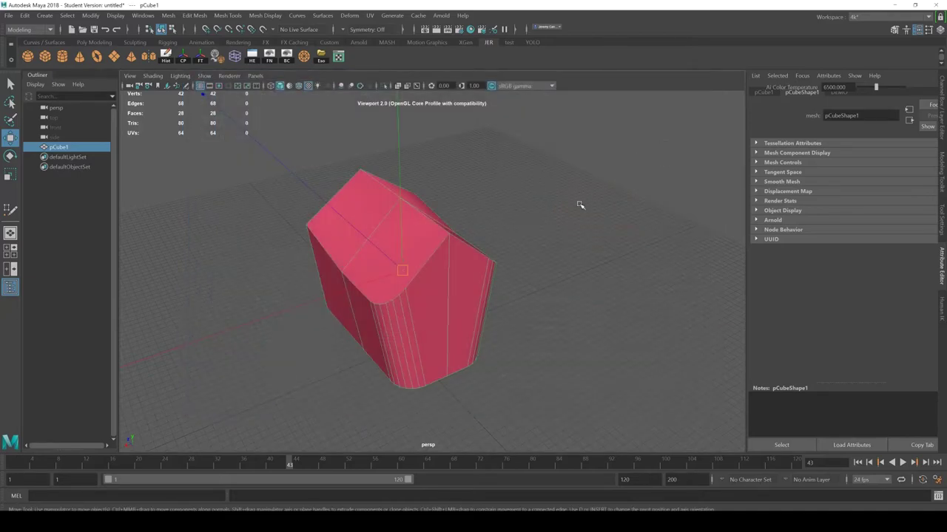
# - Reselect the house mesh and show its attributes in the Attribute Editor
pyautogui.click(579, 204)
pyautogui.click(453, 292)
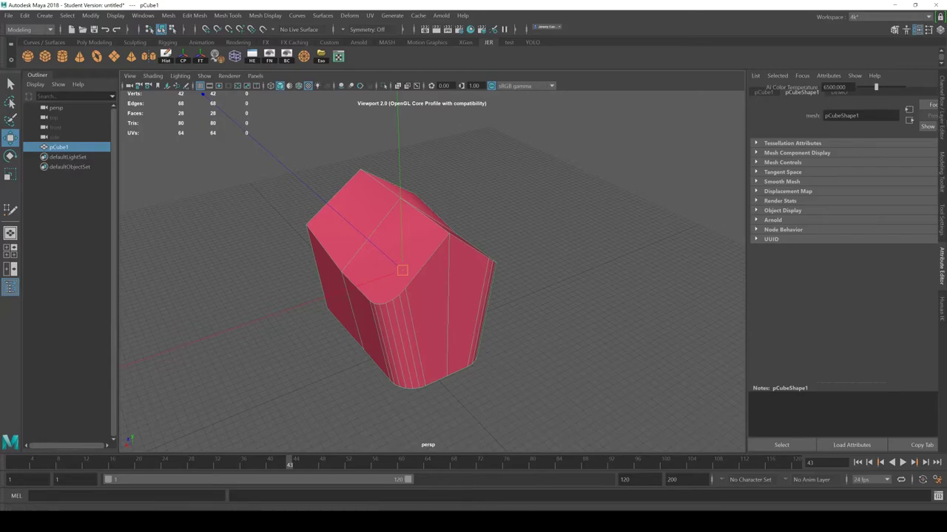
pyautogui.click(941, 169)
pyautogui.click(942, 268)
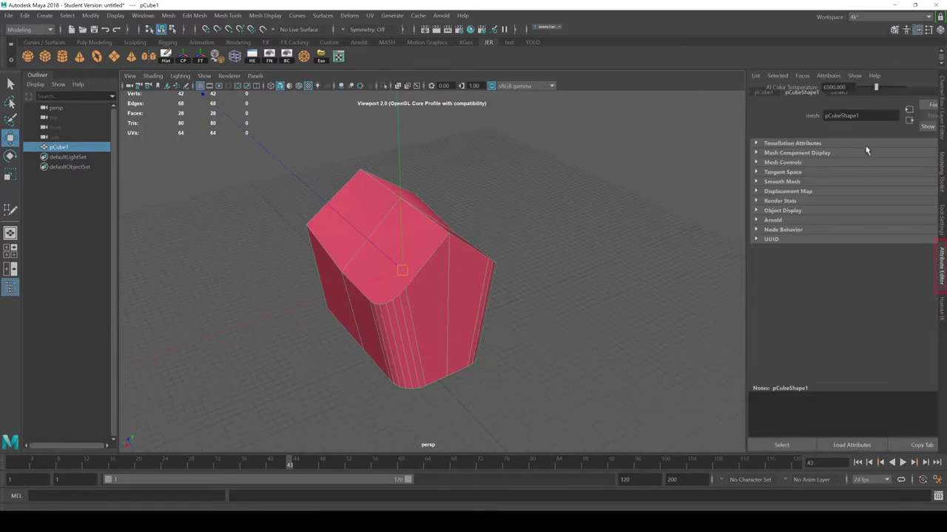
# - Examine the house mesh's transform, shape and DEMO material attributes in the Attribute Editor
pyautogui.click(773, 94)
pyautogui.click(791, 93)
pyautogui.click(774, 93)
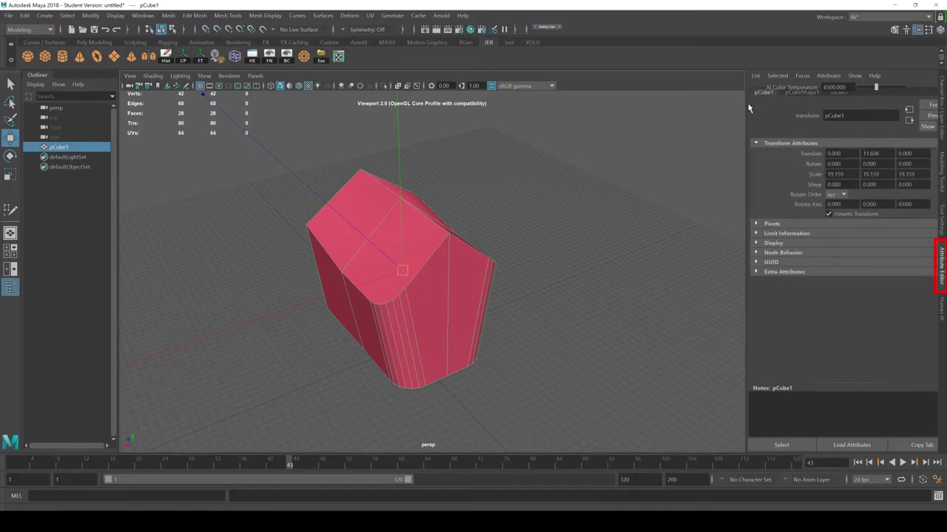
pyautogui.click(803, 93)
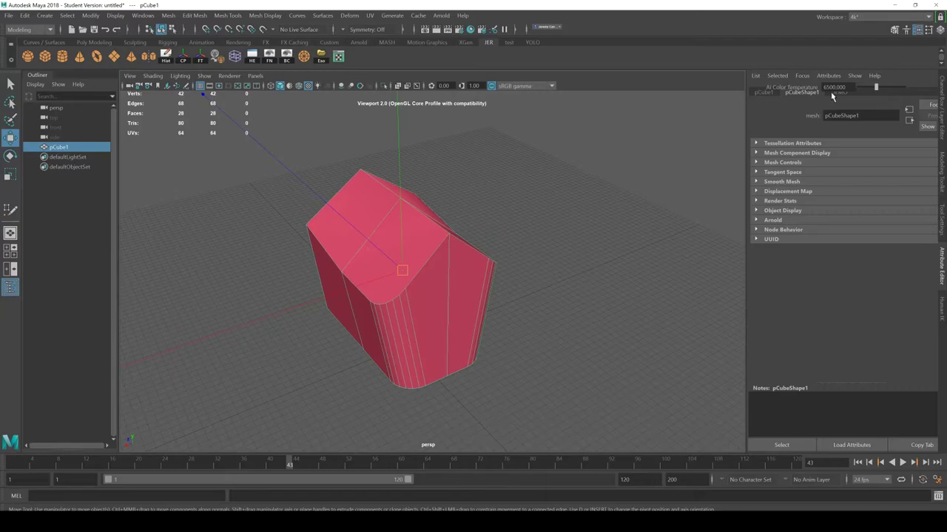
pyautogui.click(832, 93)
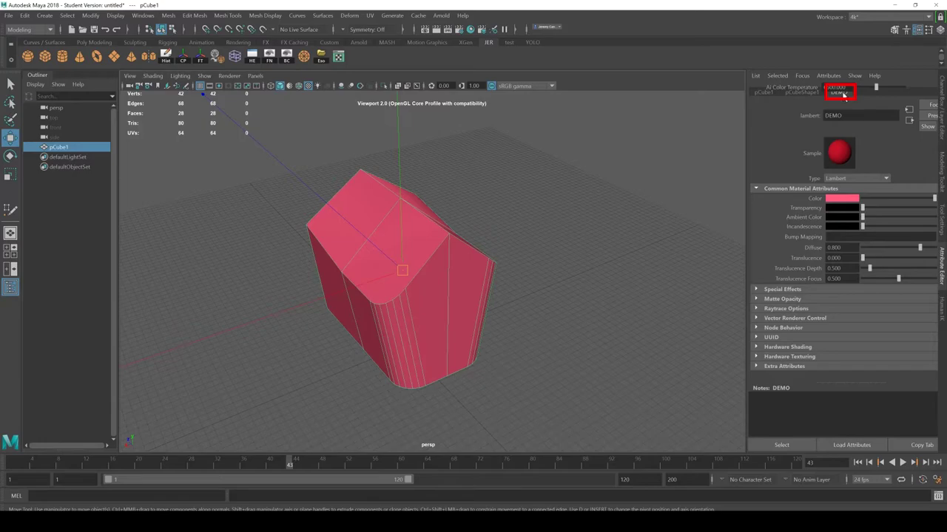
pyautogui.click(812, 94)
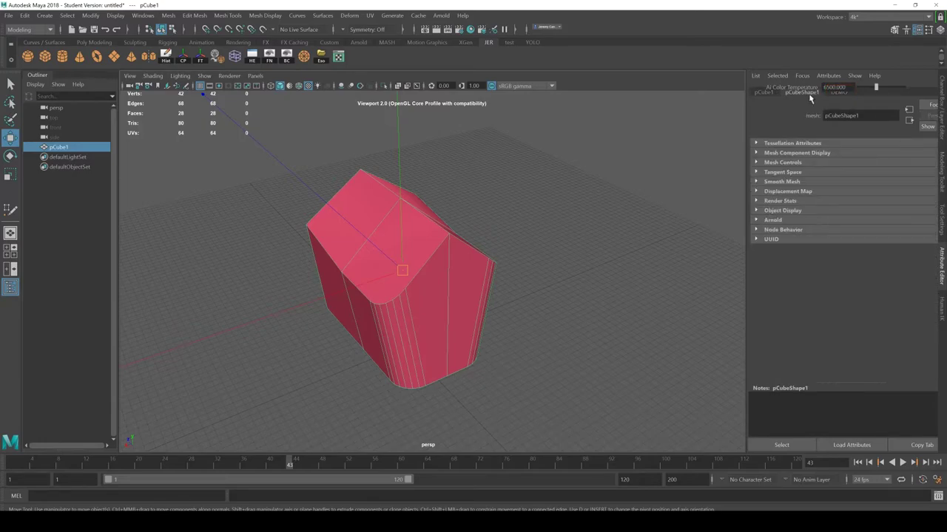
pyautogui.click(834, 94)
pyautogui.click(805, 94)
pyautogui.click(836, 93)
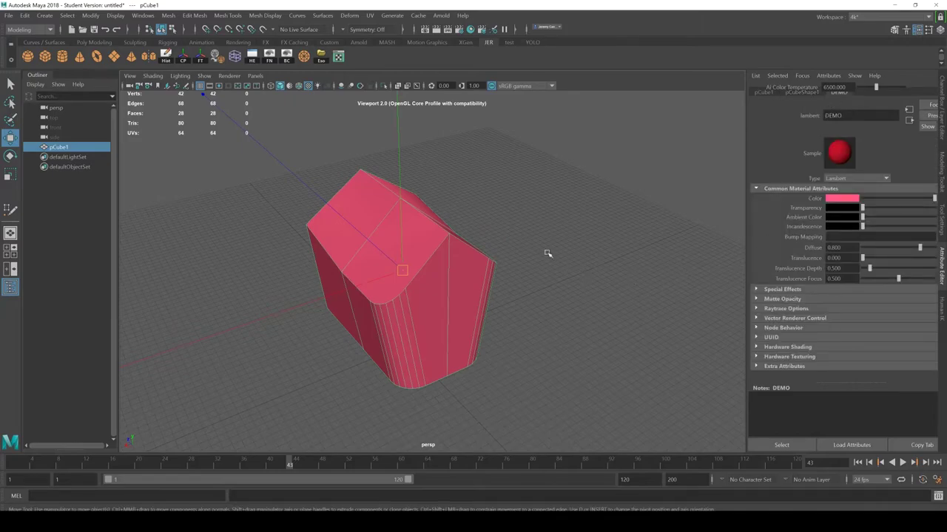
# - Connect a File texture to the DEMO material's color and load TexturesCom_StoneWall2_3x3_512_albedo.tif as its image
pyautogui.moveTo(646, 175); pyautogui.dragTo(633, 174)
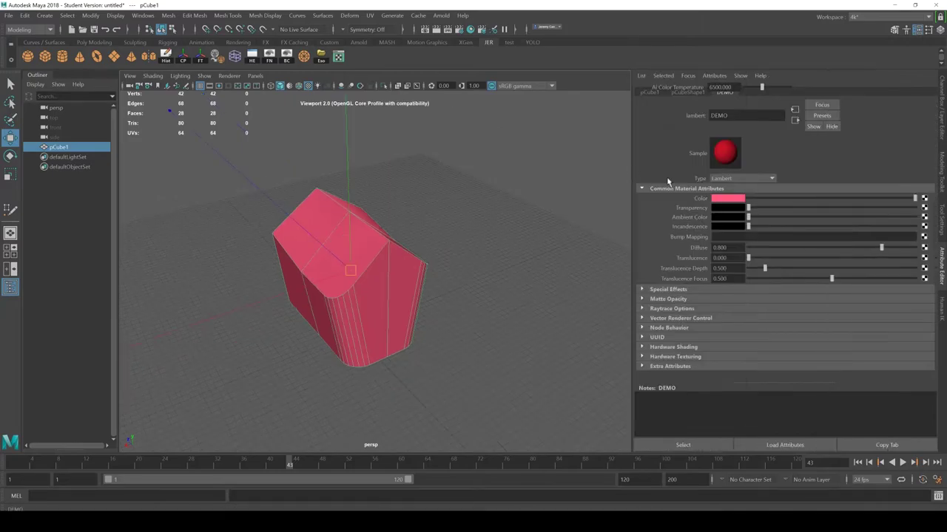
pyautogui.click(923, 199)
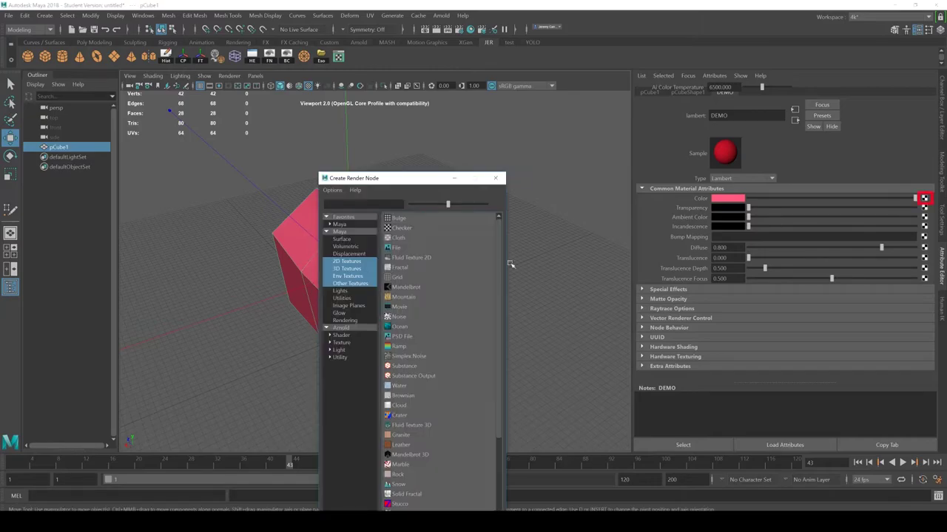
pyautogui.click(396, 246)
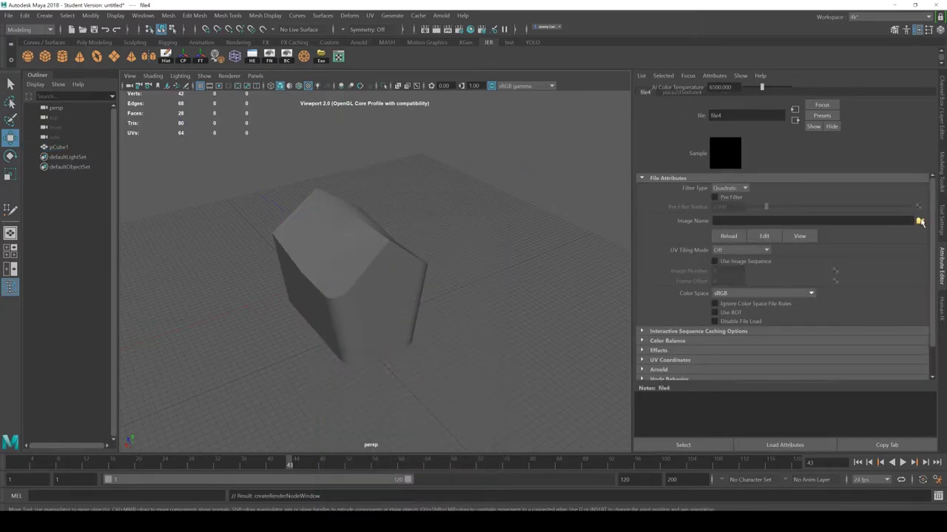
pyautogui.click(920, 222)
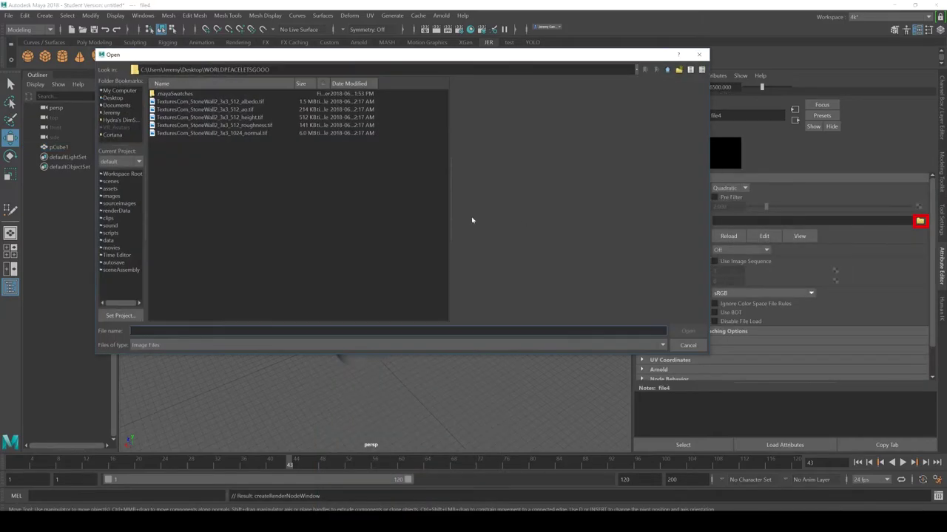
pyautogui.click(228, 110)
pyautogui.click(244, 102)
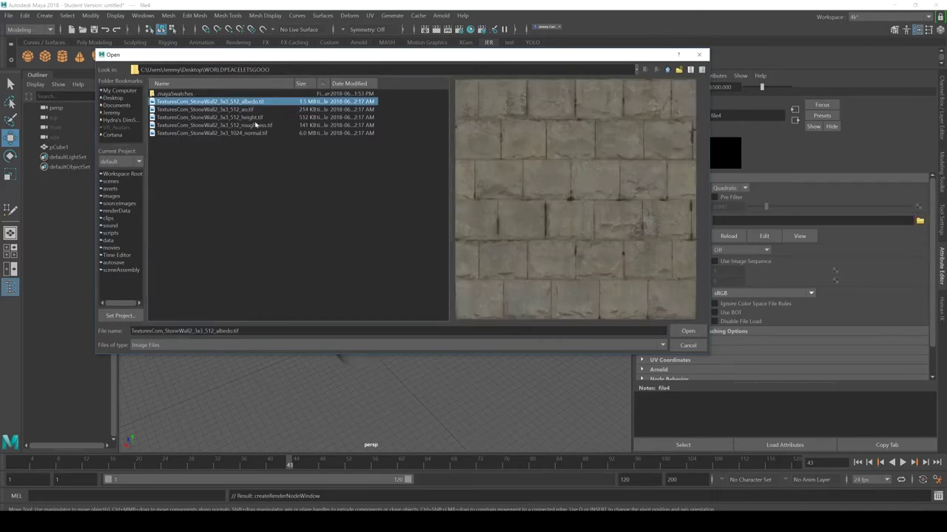
pyautogui.click(688, 330)
pyautogui.keyDown('alt'); pyautogui.moveTo(453, 277); pyautogui.dragTo(562, 276); pyautogui.keyUp('alt')
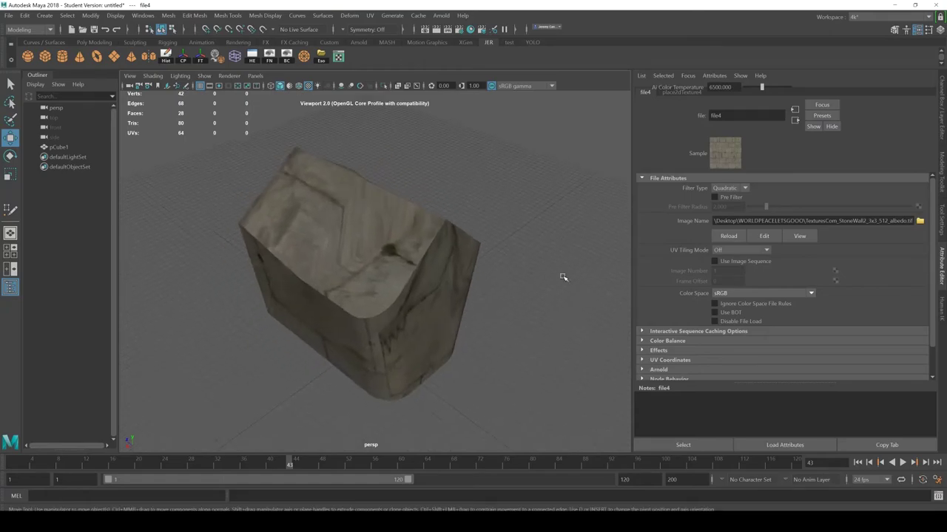
# - Reselect the house mesh and connect a File texture to the DEMO material's bump mapping
pyautogui.click(437, 243)
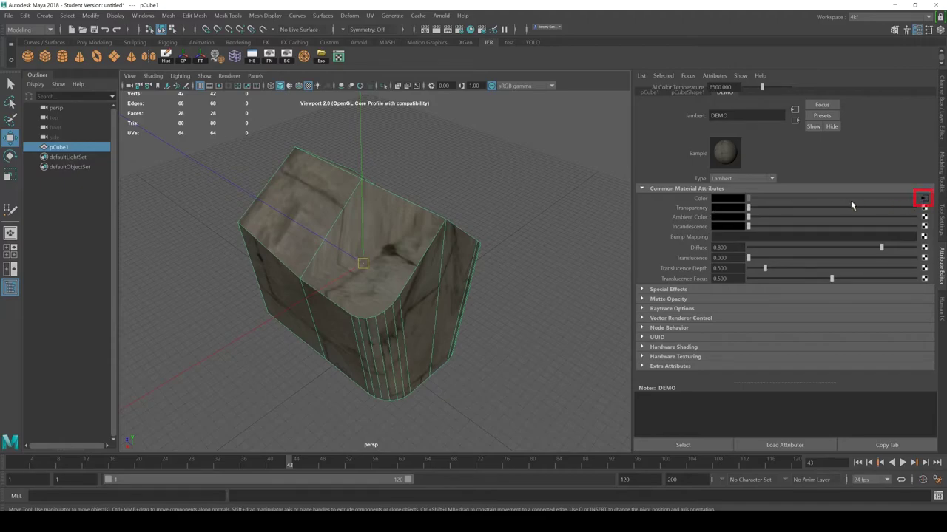
pyautogui.click(923, 238)
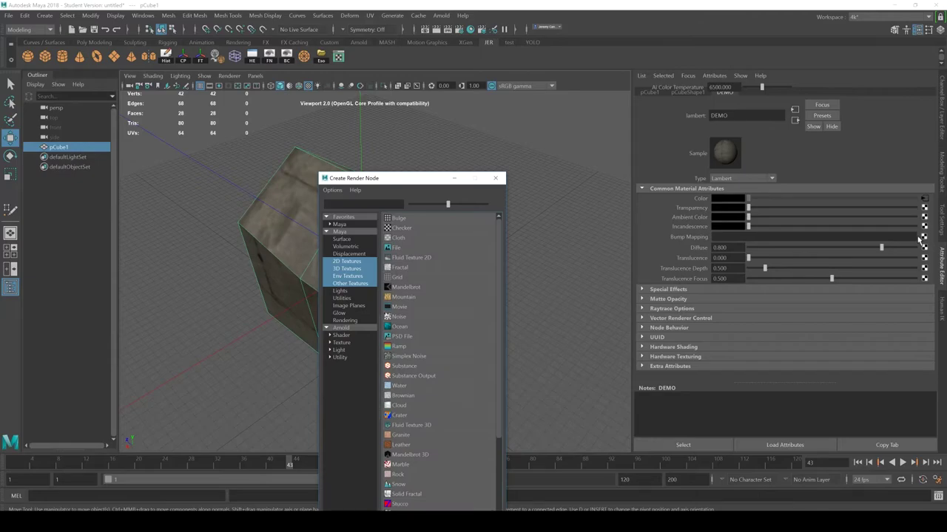
pyautogui.click(415, 256)
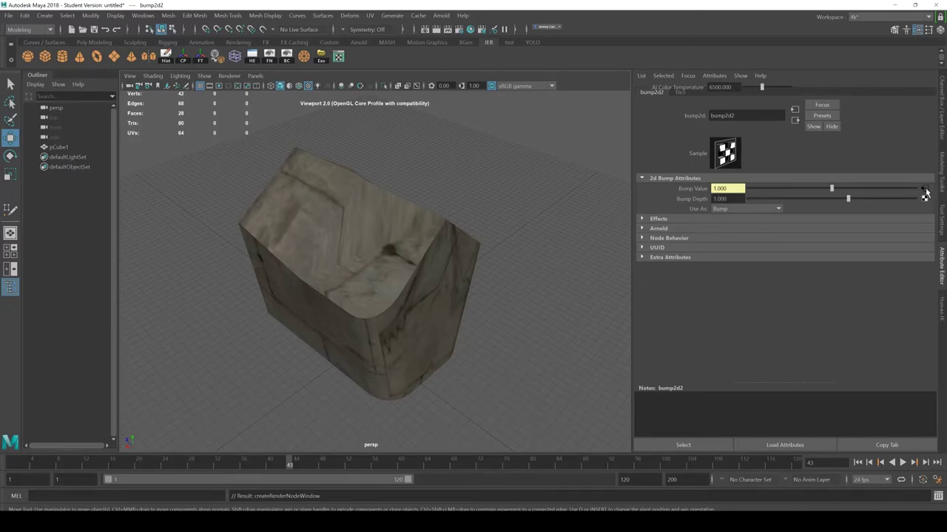
# - Set the DEMO bump node to Tangent Space Normals and load TexturesCom_StoneWall2_3x3_1024_normal.tif as its file texture
pyautogui.click(775, 211)
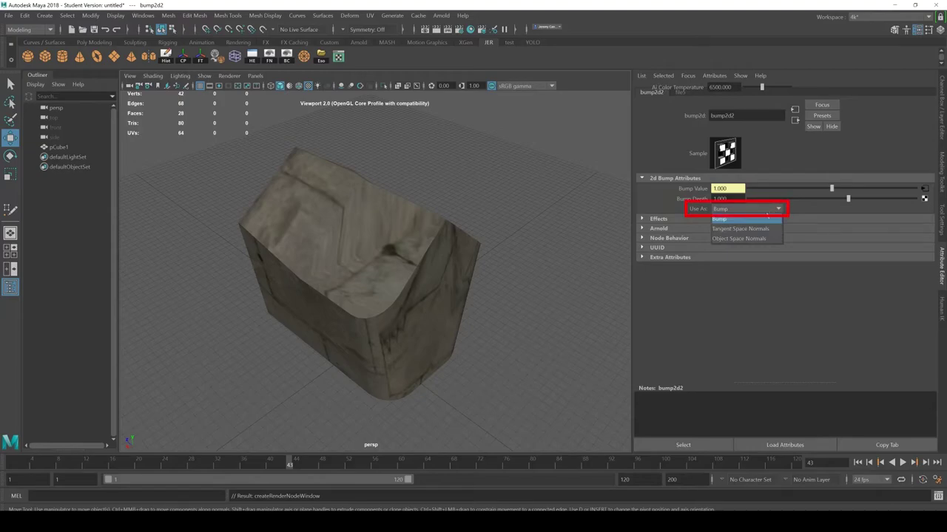
pyautogui.click(737, 230)
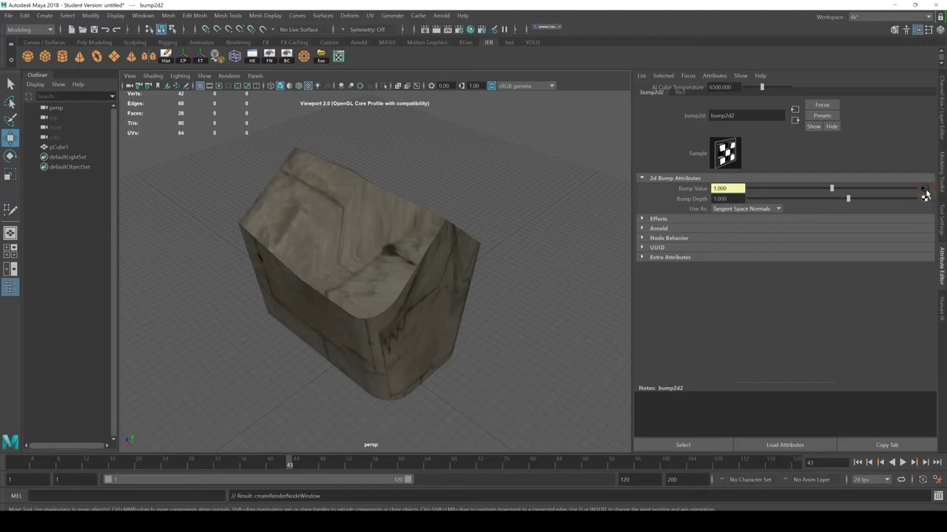
pyautogui.click(924, 189)
pyautogui.click(919, 222)
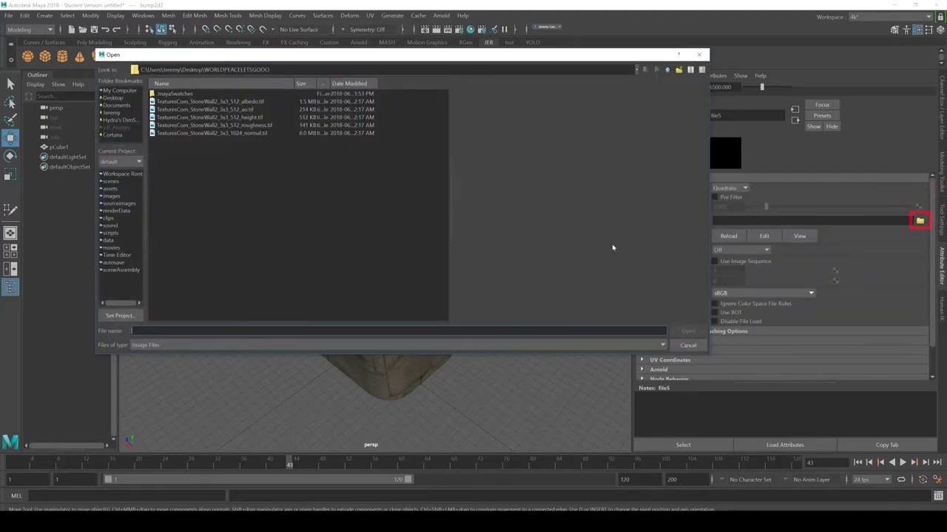
pyautogui.click(244, 132)
pyautogui.click(687, 331)
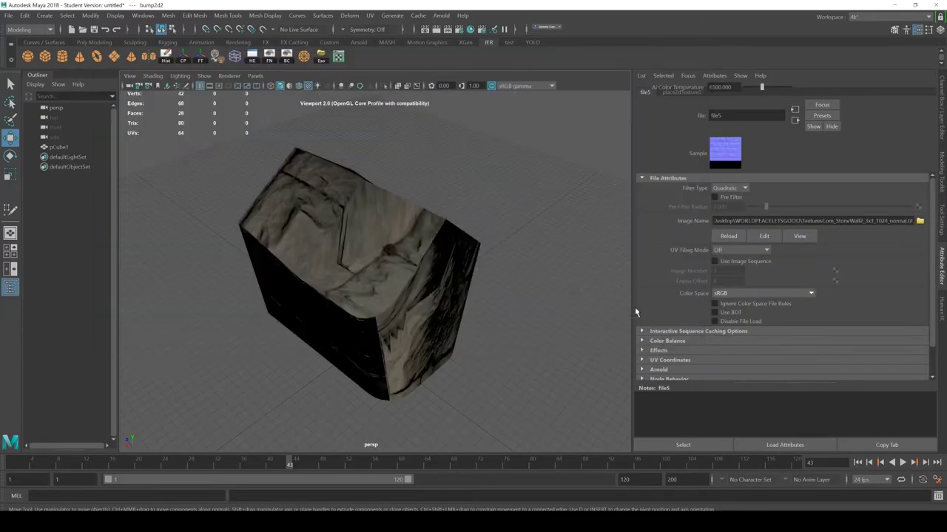
# - Examine the normal-mapped stone surface on the house mesh from several angles, with the mesh deselected and selected
pyautogui.keyDown('alt'); pyautogui.moveTo(511, 264); pyautogui.dragTo(461, 289); pyautogui.keyUp('alt')
pyautogui.scroll(4, 406, 271)
pyautogui.keyDown('alt'); pyautogui.moveTo(406, 270); pyautogui.dragTo(296, 290); pyautogui.keyUp('alt')
pyautogui.click(484, 314)
pyautogui.click(414, 353)
pyautogui.click(398, 271)
pyautogui.click(457, 355)
pyautogui.keyDown('alt'); pyautogui.moveTo(456, 355); pyautogui.dragTo(397, 295); pyautogui.keyUp('alt')
pyautogui.scroll(-5, 479, 318)
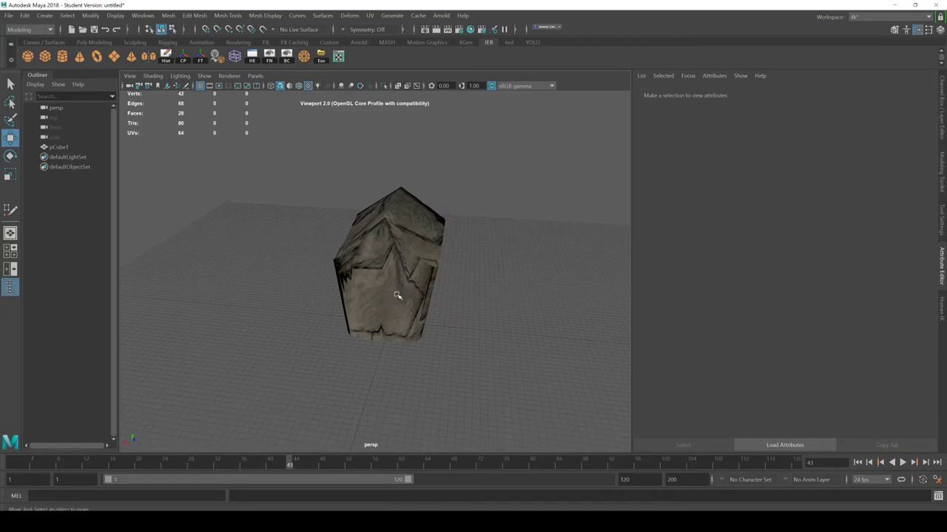
pyautogui.click(400, 294)
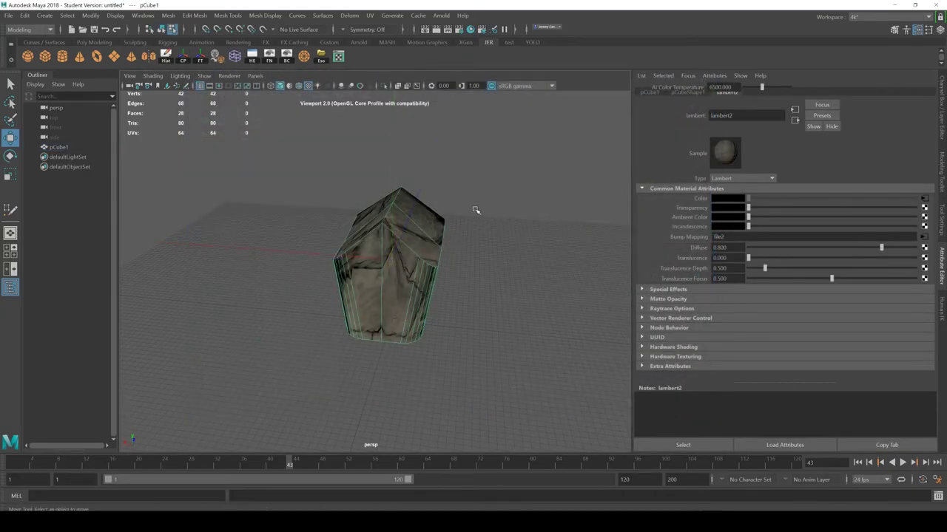
pyautogui.press('F8')
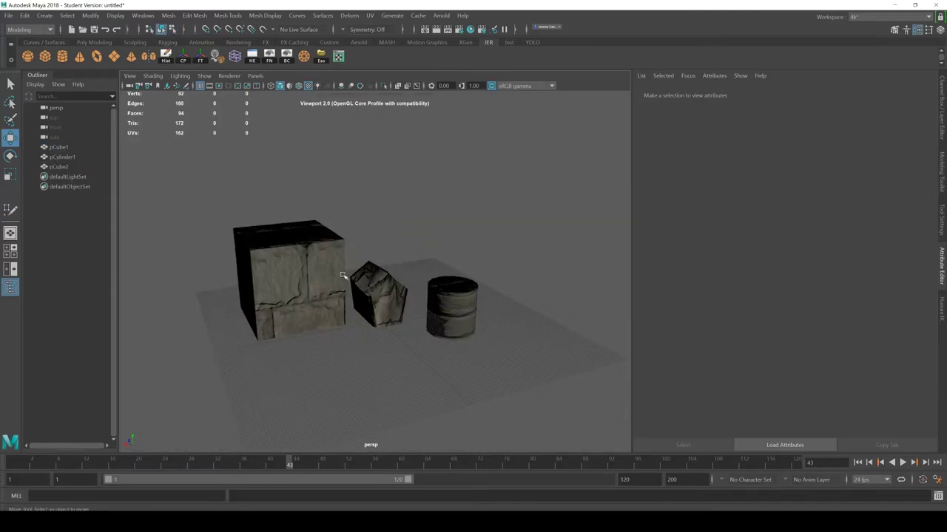
# - Duplicate the stone-textured cube, then move and rotate the copy beside the original
pyautogui.click(407, 299)
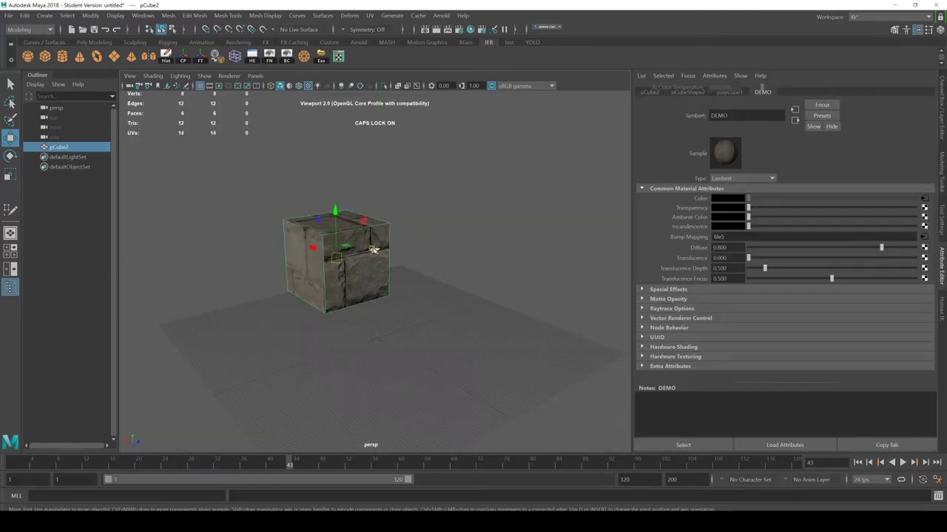
pyautogui.moveTo(374, 250); pyautogui.dragTo(268, 358)
pyautogui.hotkey('ctrl', 'z')
pyautogui.hotkey('ctrl', 'd')
pyautogui.press('e')
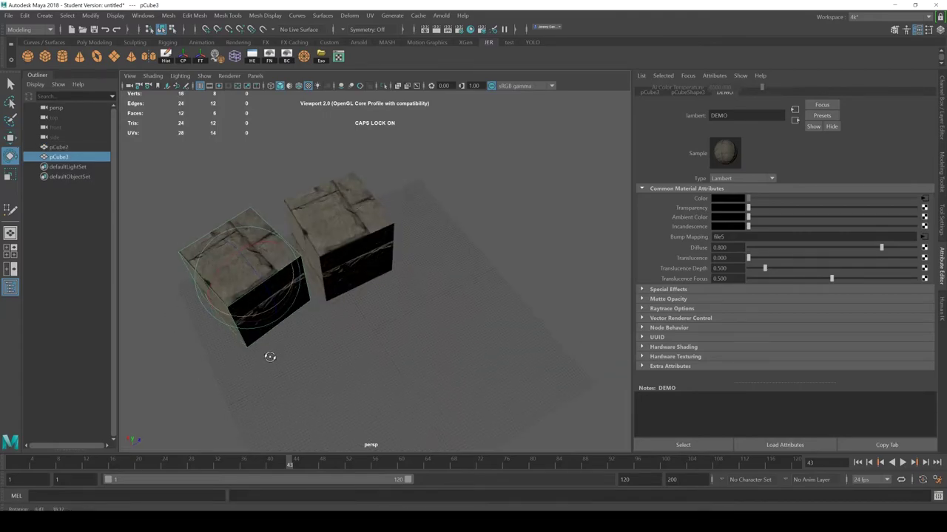
pyautogui.press('w')
pyautogui.keyDown('alt'); pyautogui.moveTo(266, 242); pyautogui.dragTo(385, 296); pyautogui.keyUp('alt')
# - Repeat the duplicate with its transform to build a curved row of 13 stone cubes
pyautogui.hotkey('shift', 'd')
pyautogui.hotkey('shift', 'd')
pyautogui.hotkey('shift', 'd')
pyautogui.hotkey('shift', 'd')
pyautogui.hotkey('shift', 'd')
pyautogui.hotkey('shift', 'd')
pyautogui.hotkey('shift', 'd')
pyautogui.hotkey('shift', 'd')
pyautogui.hotkey('shift', 'd')
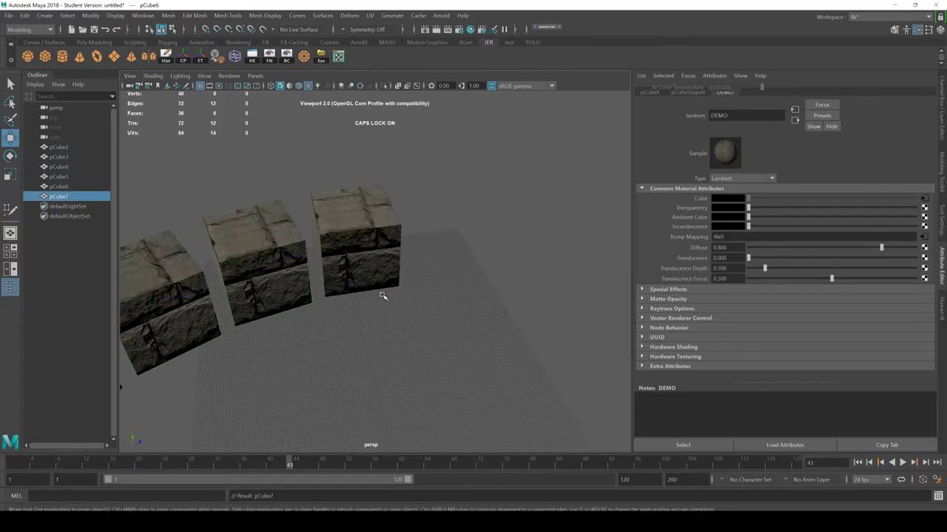
pyautogui.hotkey('shift', 'd')
pyautogui.hotkey('shift', 'd')
# - Widen the viewport, select the whole curved row of cubes, duplicate it and raise the copy directly above
pyautogui.keyDown('alt'); pyautogui.moveTo(409, 307); pyautogui.dragTo(398, 279); pyautogui.keyUp('alt')
pyautogui.click(379, 244)
pyautogui.keyDown('alt'); pyautogui.moveTo(397, 280); pyautogui.dragTo(600, 258, button='right'); pyautogui.keyUp('alt')
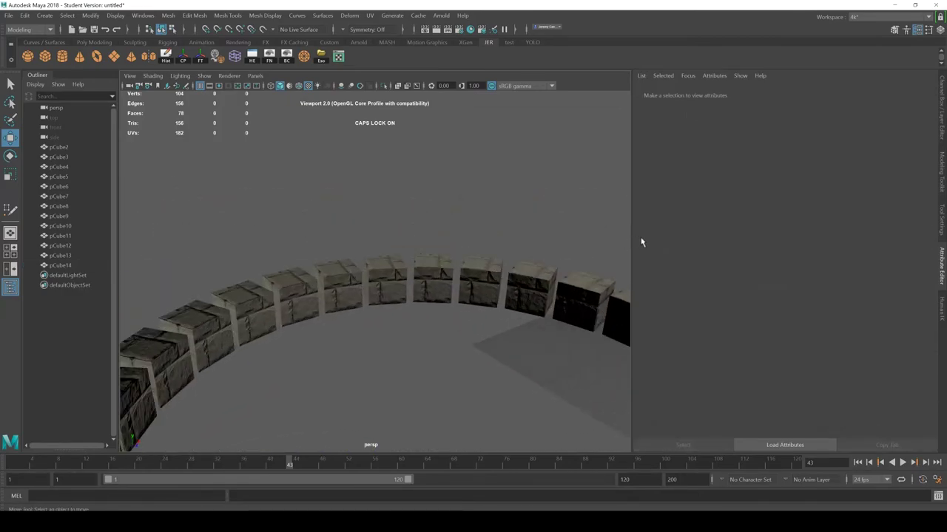
pyautogui.moveTo(633, 239); pyautogui.dragTo(819, 240)
pyautogui.keyDown('alt'); pyautogui.moveTo(735, 252); pyautogui.dragTo(628, 268, button='right'); pyautogui.keyUp('alt')
pyautogui.keyDown('alt'); pyautogui.moveTo(628, 268); pyautogui.dragTo(560, 296); pyautogui.keyUp('alt')
pyautogui.keyDown('alt'); pyautogui.moveTo(559, 296); pyautogui.dragTo(209, 210, button='right'); pyautogui.keyUp('alt')
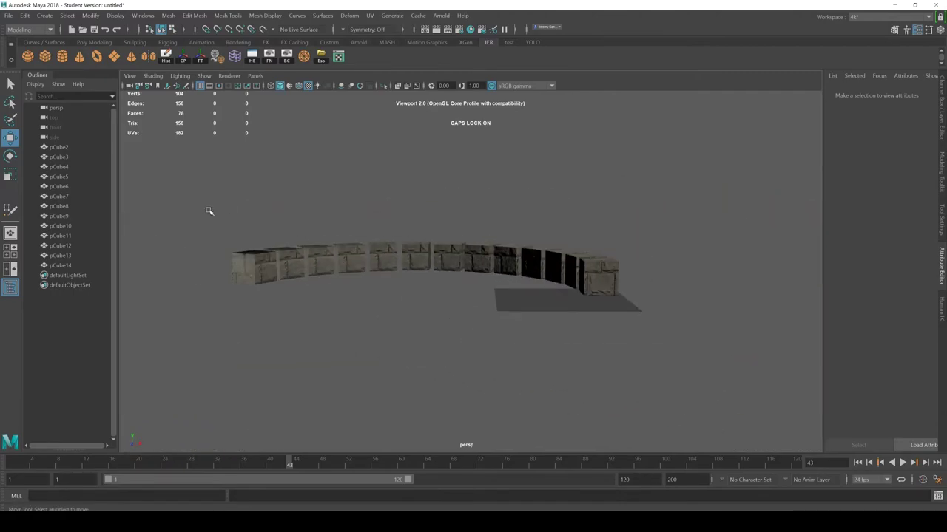
pyautogui.moveTo(209, 210); pyautogui.dragTo(643, 344)
pyautogui.hotkey('ctrl', 'd')
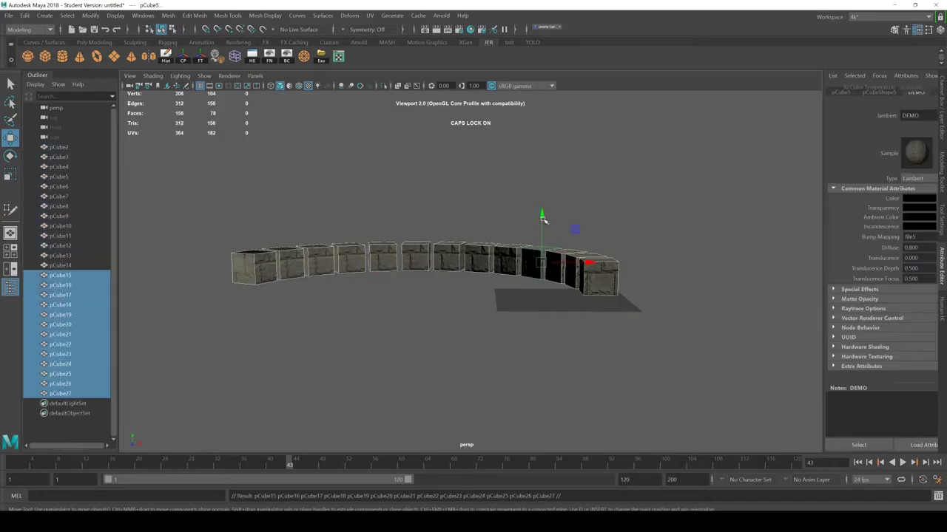
pyautogui.moveTo(542, 216); pyautogui.dragTo(544, 185)
# - Repeat the raised duplicate six times to stack the cubes into a curved wall eight rows high
pyautogui.hotkey('shift', 'd')
pyautogui.hotkey('shift', 'd')
pyautogui.hotkey('shift', 'd')
pyautogui.hotkey('shift', 'd')
pyautogui.hotkey('shift', 'd')
pyautogui.hotkey('shift', 'd')
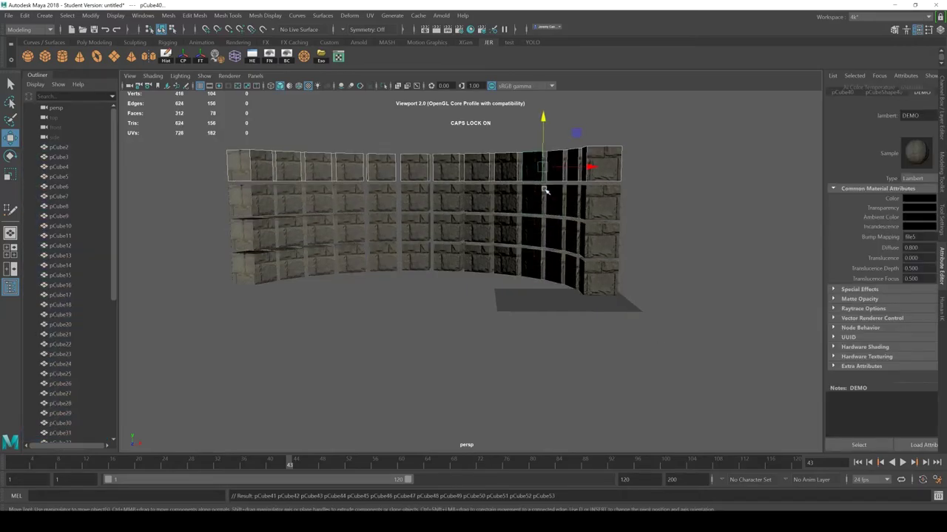
# - Group all the wall's cubes and rename the group hshsh
pyautogui.click(469, 300)
pyautogui.keyDown('alt'); pyautogui.moveTo(484, 258); pyautogui.dragTo(492, 347, button='middle'); pyautogui.keyUp('alt')
pyautogui.scroll(3, 492, 347)
pyautogui.keyDown('alt'); pyautogui.moveTo(492, 347); pyautogui.dragTo(426, 372); pyautogui.keyUp('alt')
pyautogui.keyDown('alt'); pyautogui.moveTo(395, 332); pyautogui.dragTo(330, 315); pyautogui.keyUp('alt')
pyautogui.scroll(20, 104, 355)
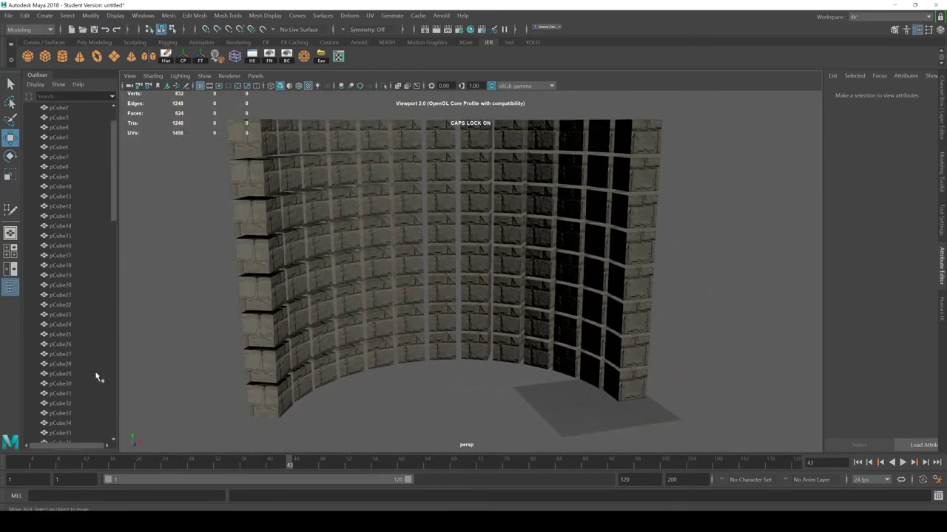
pyautogui.click(66, 149)
pyautogui.moveTo(115, 176); pyautogui.dragTo(113, 429)
pyautogui.keyDown('shift'); pyautogui.click(71, 411); pyautogui.keyUp('shift')
pyautogui.hotkey('ctrl', 'g')
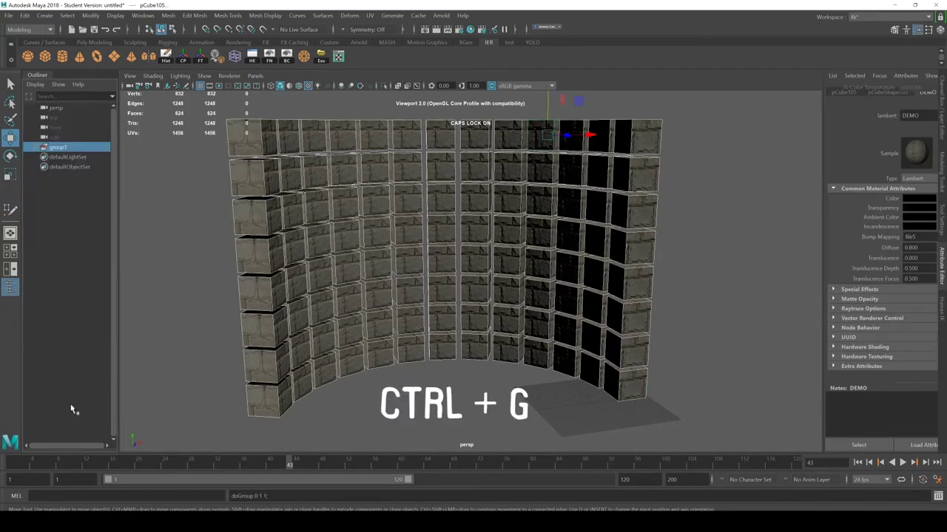
pyautogui.doubleClick(61, 148)
pyautogui.write('hshsh')
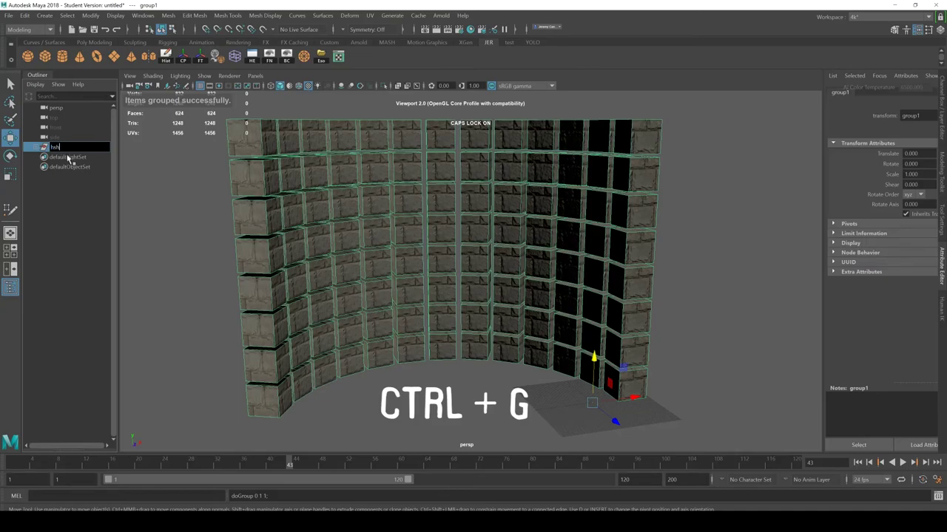
pyautogui.click(71, 188)
# - Expand the hshsh group in the Outliner and toggle the whole group's visibility off and on
pyautogui.click(37, 147)
pyautogui.click(62, 148)
pyautogui.press('h')
pyautogui.press('h')
pyautogui.press('h')
pyautogui.press('h')
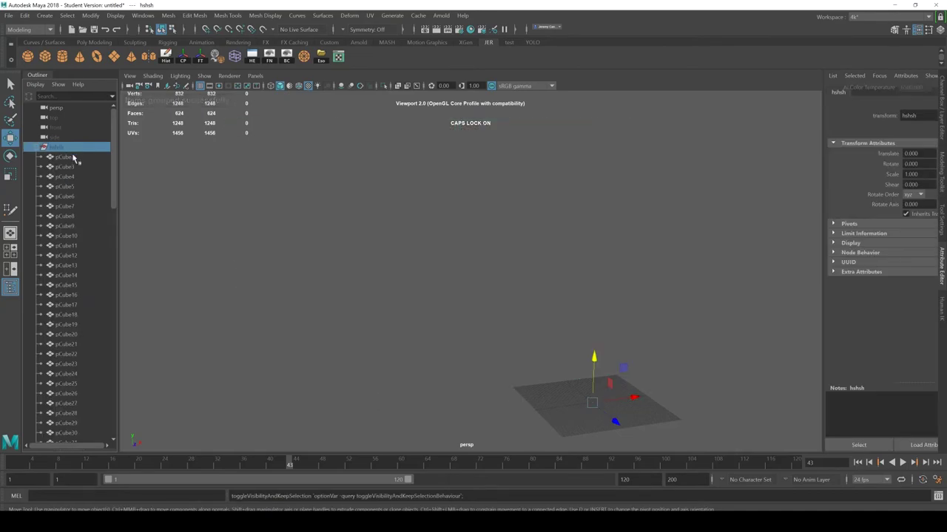
pyautogui.click(36, 148)
pyautogui.click(185, 230)
pyautogui.keyDown('alt'); pyautogui.moveTo(187, 235); pyautogui.dragTo(166, 239, button='middle'); pyautogui.keyUp('alt')
pyautogui.click(50, 148)
pyautogui.click(37, 149)
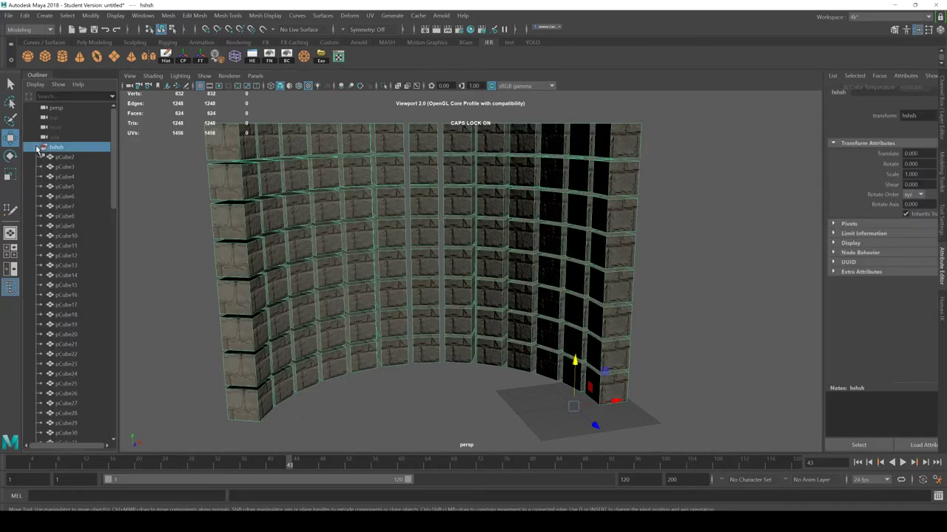
pyautogui.press('h')
pyautogui.press('h')
# - Toggle the visibility of the single cube pCube4 off and on
pyautogui.click(68, 178)
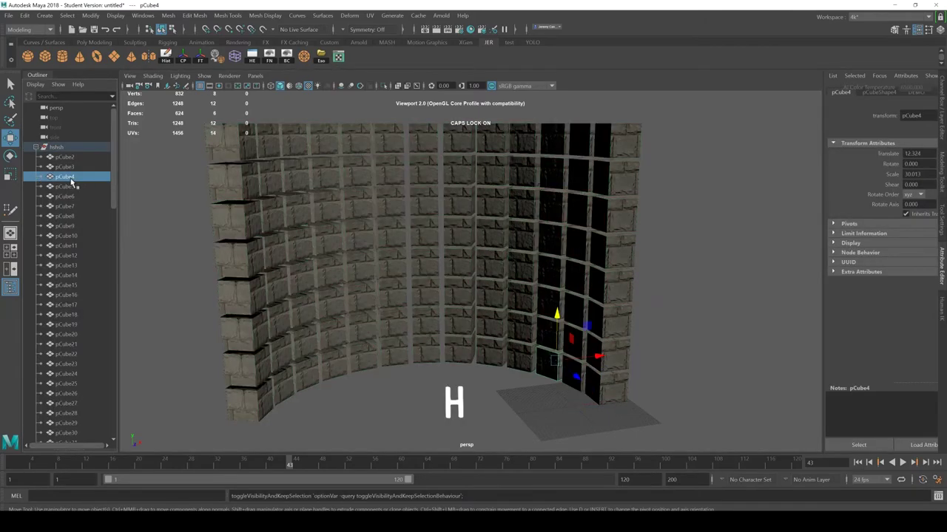
pyautogui.press('h')
pyautogui.press('h')
pyautogui.press('h')
pyautogui.press('h')
# - Hide and unhide individual cubes of the group, including pCube7, pCube5 and pCube2
pyautogui.click(70, 206)
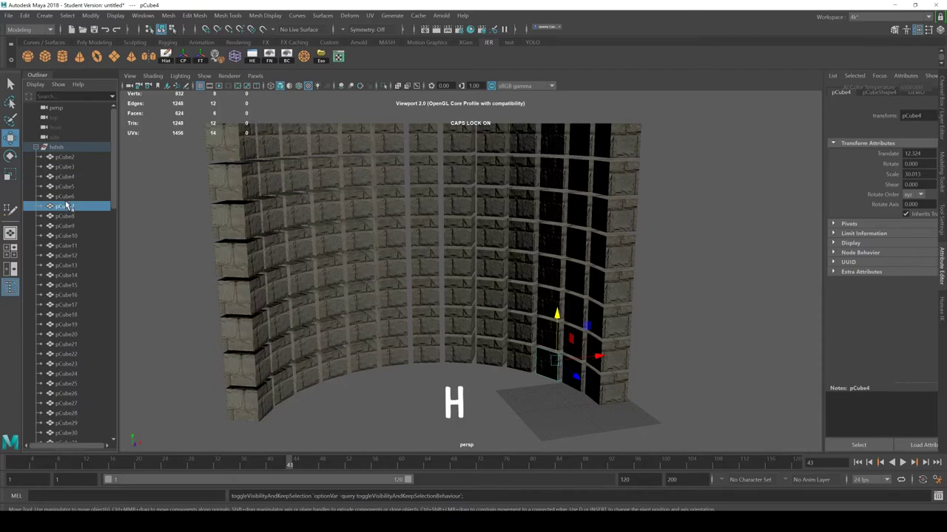
pyautogui.press('h')
pyautogui.click(64, 185)
pyautogui.press('h')
pyautogui.click(66, 158)
pyautogui.press('h')
pyautogui.click(64, 186)
pyautogui.press('h')
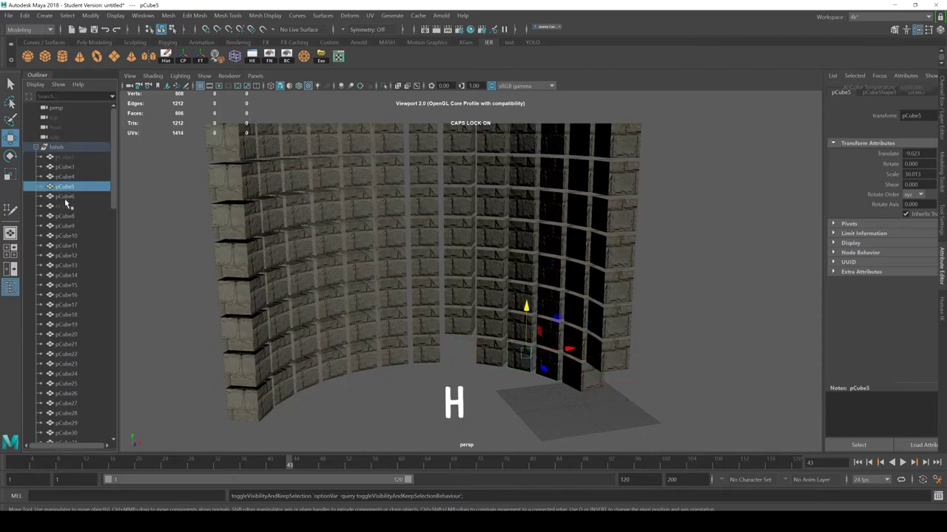
pyautogui.click(65, 197)
pyautogui.click(67, 158)
pyautogui.press('h')
pyautogui.click(69, 206)
pyautogui.press('h')
# - Collapse the hshsh group, show the Channel Box / Layer Editor and enlarge its display layer area
pyautogui.click(63, 147)
pyautogui.rightClick(64, 149)
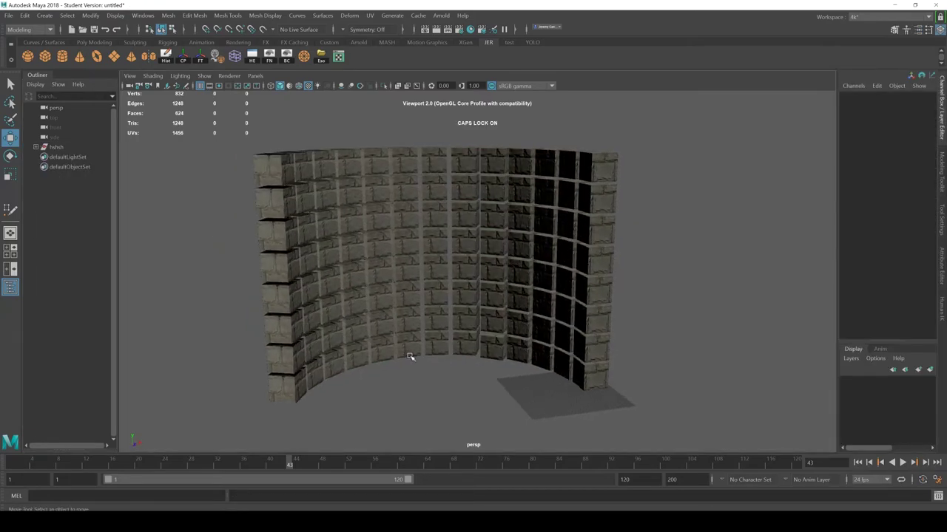
pyautogui.keyDown('alt'); pyautogui.moveTo(496, 319); pyautogui.dragTo(463, 339); pyautogui.keyUp('alt')
pyautogui.moveTo(875, 340); pyautogui.dragTo(875, 271)
pyautogui.click(560, 259)
pyautogui.keyDown('alt'); pyautogui.moveTo(560, 258); pyautogui.dragTo(428, 392); pyautogui.keyUp('alt')
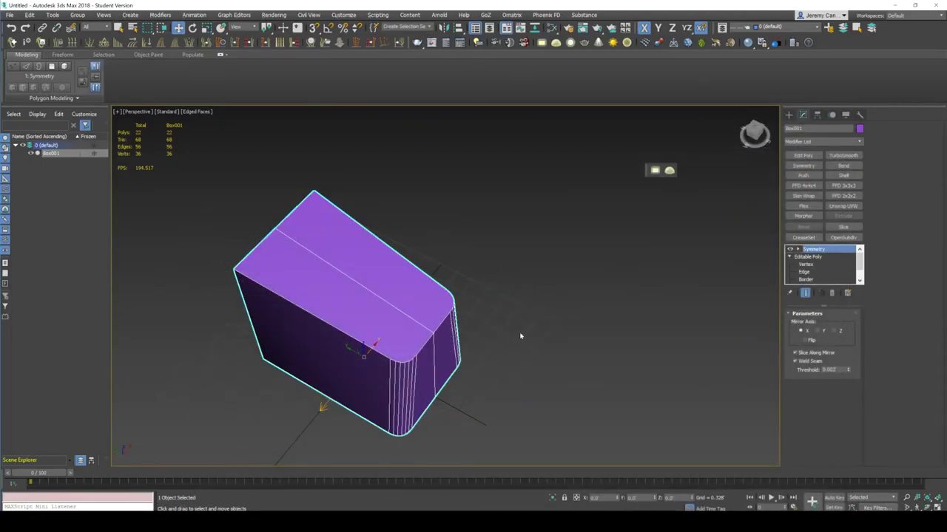
# - Switch to 3ds Max and clone the purple box sideways with the number of copies set to 3
pyautogui.keyDown('alt'); pyautogui.moveTo(521, 336); pyautogui.dragTo(444, 339, button='middle'); pyautogui.keyUp('alt')
pyautogui.keyDown('shift'); pyautogui.moveTo(392, 362); pyautogui.dragTo(528, 322); pyautogui.keyUp('shift')
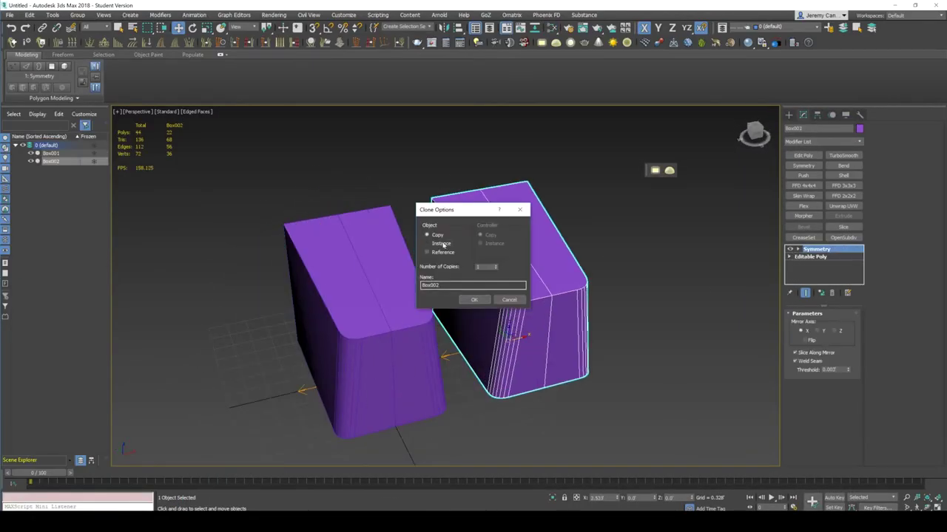
pyautogui.click(486, 268)
pyautogui.write('3')
pyautogui.click(475, 298)
# - Select Box002, the second box in the row, and freeze it in the Scene Explorer
pyautogui.keyDown('alt'); pyautogui.moveTo(517, 332); pyautogui.dragTo(178, 216, button='middle'); pyautogui.keyUp('alt')
pyautogui.click(440, 329)
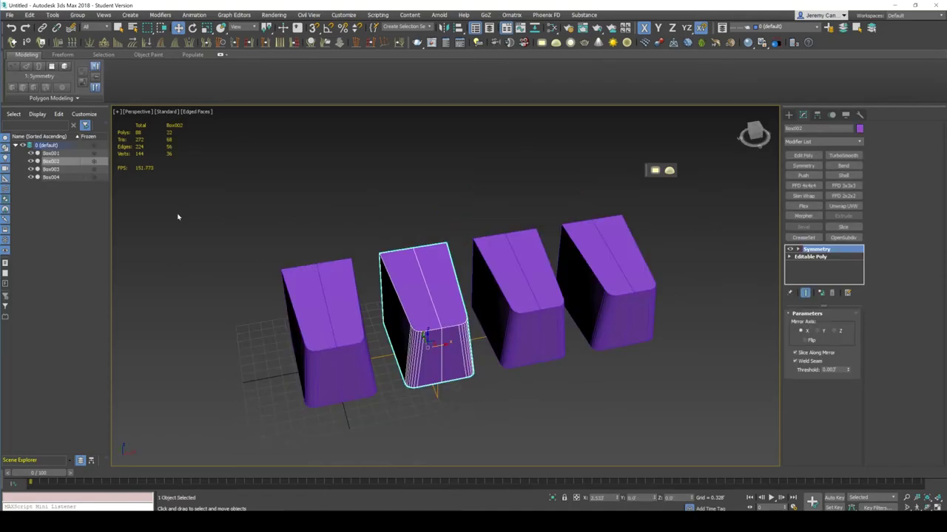
pyautogui.click(179, 216)
pyautogui.click(384, 283)
pyautogui.click(94, 162)
# - Select the three unfrozen purple boxes together and move them upward
pyautogui.click(289, 306)
pyautogui.keyDown('ctrl'); pyautogui.click(514, 274); pyautogui.keyUp('ctrl')
pyautogui.keyDown('ctrl'); pyautogui.click(582, 260); pyautogui.keyUp('ctrl')
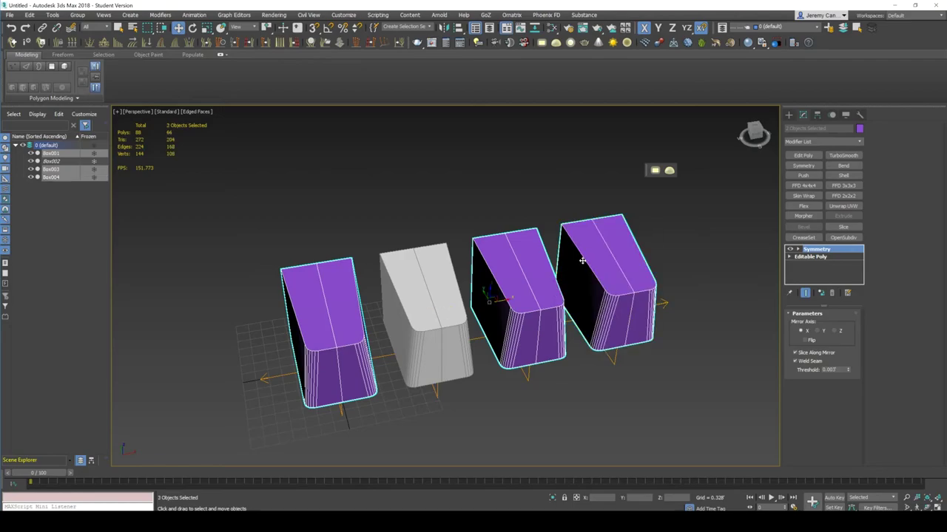
pyautogui.moveTo(488, 290); pyautogui.dragTo(488, 218)
# - Try to select the frozen grey box with selection areas and by picking it directly
pyautogui.keyDown('alt'); pyautogui.moveTo(494, 329); pyautogui.dragTo(473, 329, button='middle'); pyautogui.keyUp('alt')
pyautogui.moveTo(473, 319); pyautogui.dragTo(430, 383)
pyautogui.moveTo(447, 287); pyautogui.dragTo(410, 370)
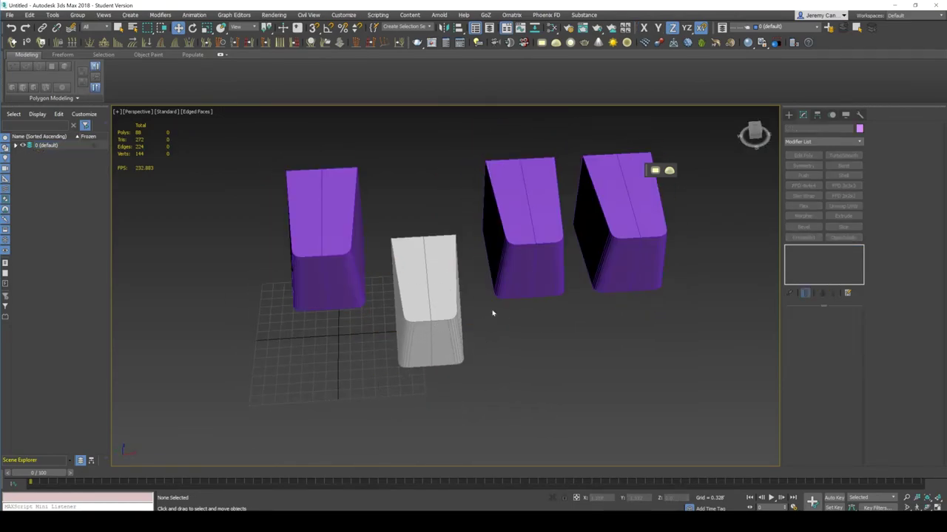
pyautogui.moveTo(517, 274); pyautogui.dragTo(507, 356)
pyautogui.click(434, 333)
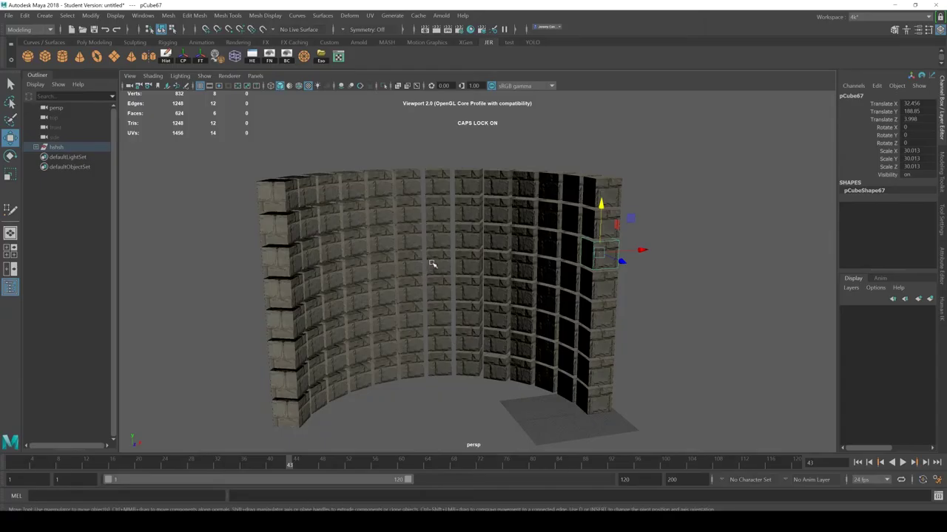
# - Switch back to Maya and area-select blocks of the wall's outer section, then blocks in its middle
pyautogui.click(421, 127)
pyautogui.moveTo(227, 150); pyautogui.dragTo(399, 390)
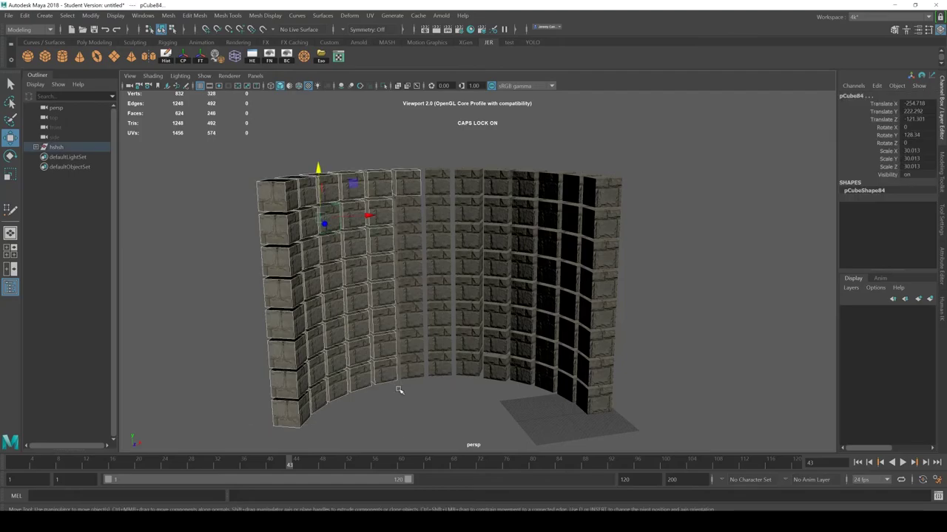
pyautogui.click(437, 268)
pyautogui.moveTo(367, 236); pyautogui.dragTo(452, 326)
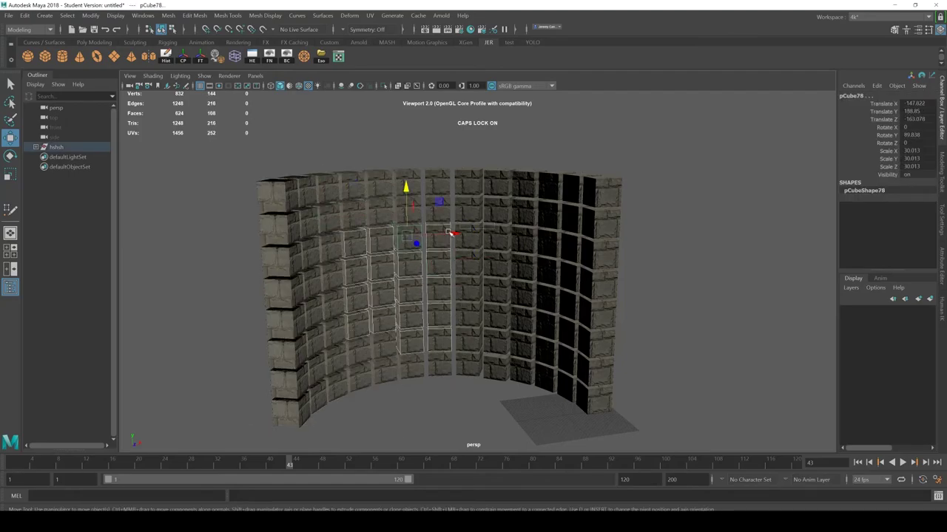
# - Select a descending diagonal of eight blocks across the curved wall and collapse the Channel Box / Layer Editor
pyautogui.click(419, 241)
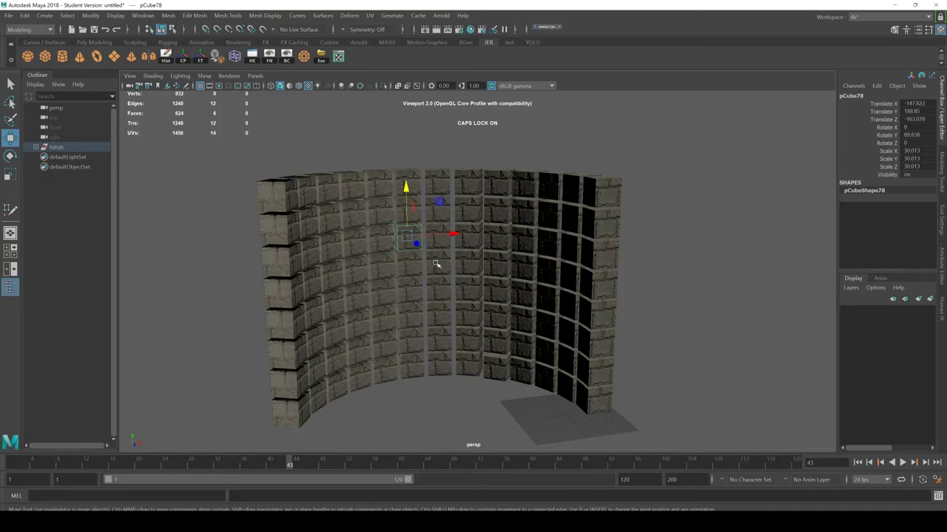
pyautogui.keyDown('shift'); pyautogui.click(469, 294); pyautogui.keyUp('shift')
pyautogui.keyDown('shift'); pyautogui.click(379, 219); pyautogui.keyUp('shift')
pyautogui.keyDown('shift'); pyautogui.click(352, 186); pyautogui.keyUp('shift')
pyautogui.keyDown('shift'); pyautogui.click(496, 317); pyautogui.keyUp('shift')
pyautogui.keyDown('shift'); pyautogui.click(522, 347); pyautogui.keyUp('shift')
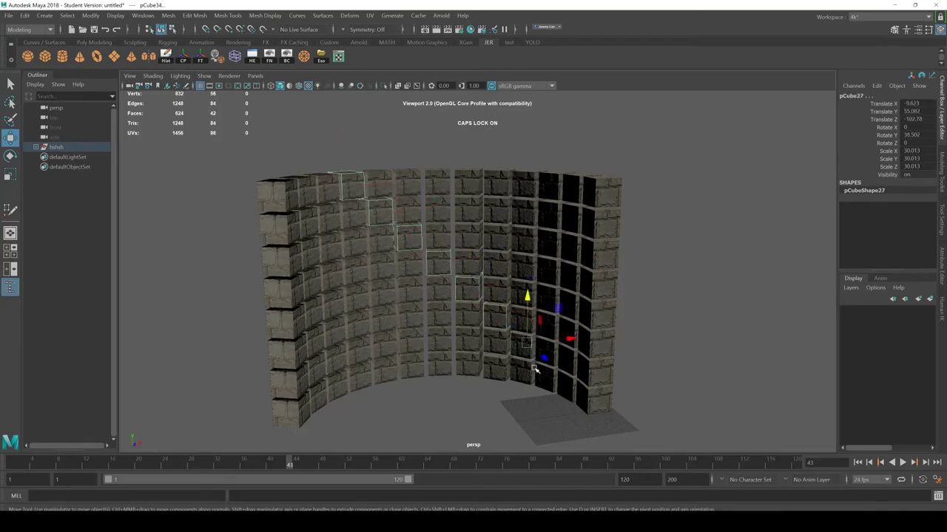
pyautogui.keyDown('shift'); pyautogui.click(545, 375); pyautogui.keyUp('shift')
pyautogui.keyDown('alt'); pyautogui.moveTo(472, 360); pyautogui.dragTo(435, 362, button='middle'); pyautogui.keyUp('alt')
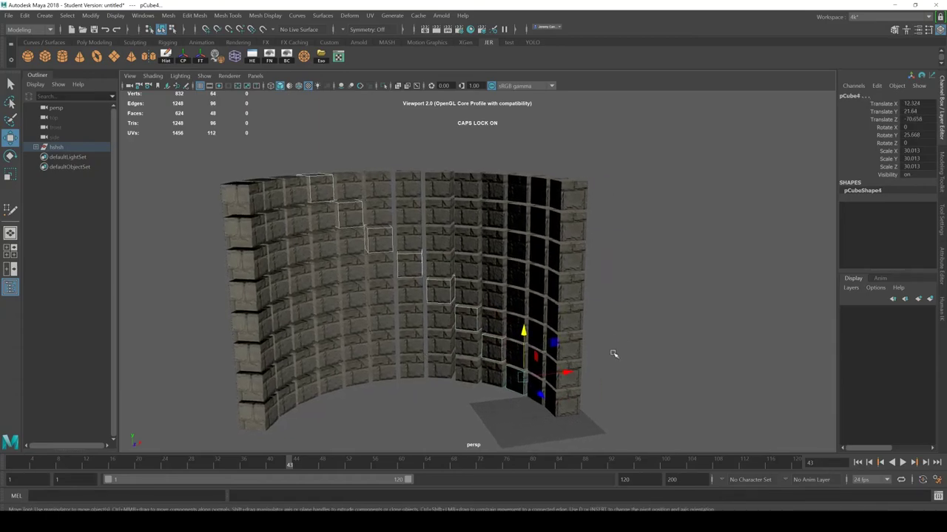
pyautogui.click(943, 122)
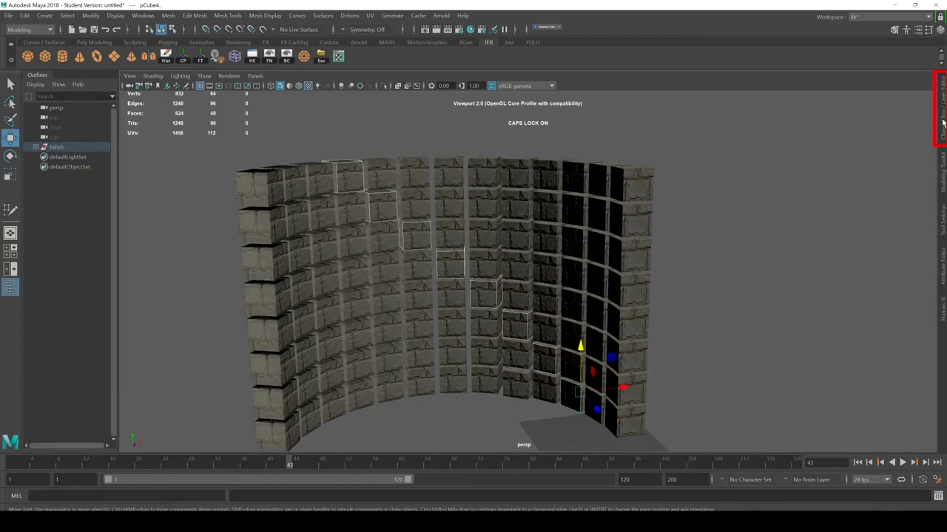
# - Expand the Channel Box / Layer Editor and create a display layer from the selected diagonal of eight blocks
pyautogui.click(943, 122)
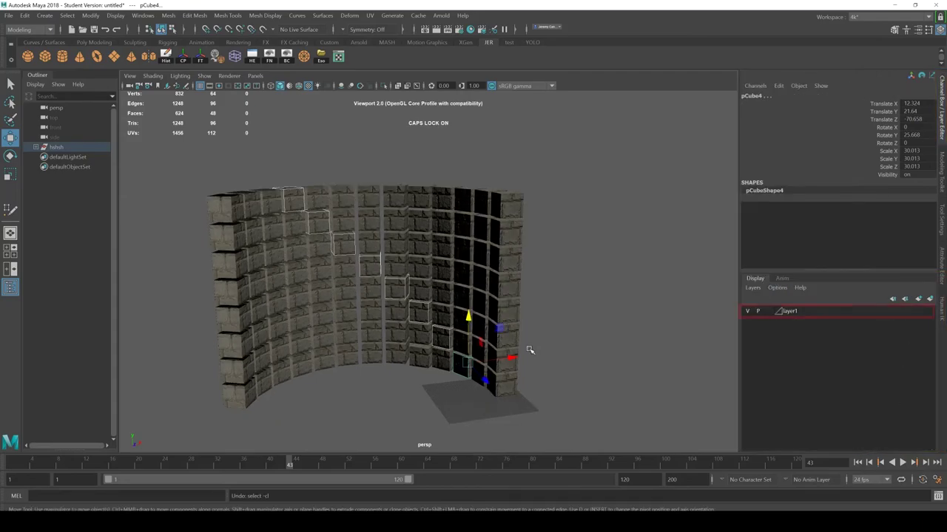
pyautogui.keyDown('alt'); pyautogui.moveTo(528, 349); pyautogui.dragTo(535, 347); pyautogui.keyUp('alt')
pyautogui.keyDown('alt'); pyautogui.moveTo(535, 347); pyautogui.dragTo(569, 346, button='middle'); pyautogui.keyUp('alt')
pyautogui.keyDown('alt'); pyautogui.moveTo(569, 345); pyautogui.dragTo(616, 343, button='right'); pyautogui.keyUp('alt')
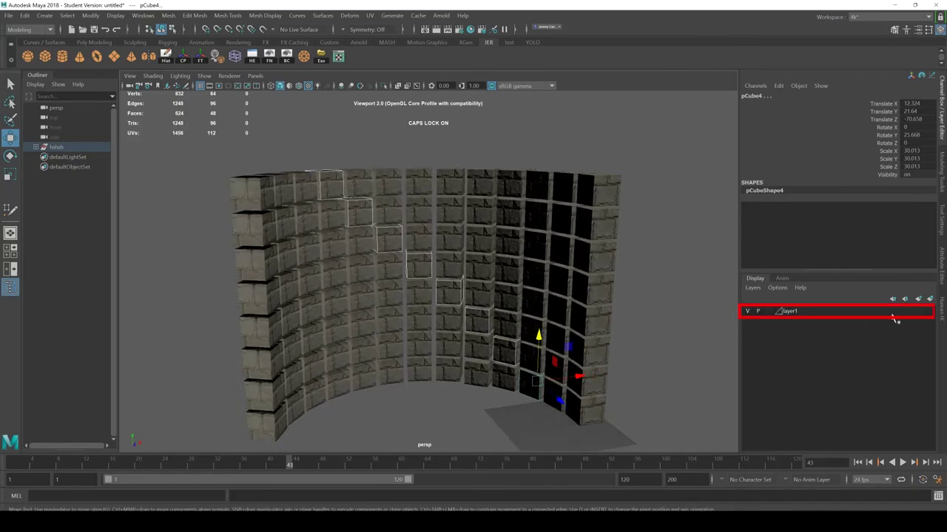
pyautogui.click(929, 300)
# - Toggle the visibility of layer2 off and on repeatedly, clearing the block selection partway, and leave the layer shown
pyautogui.click(748, 312)
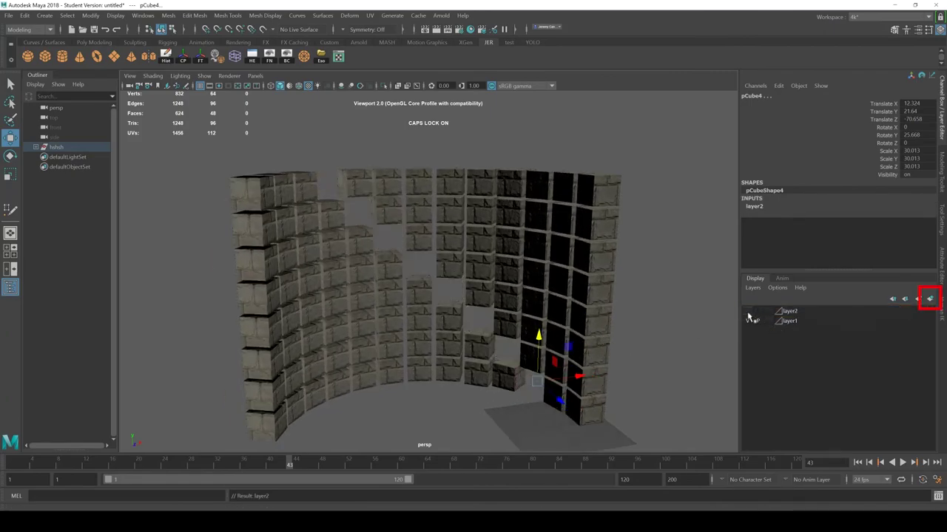
pyautogui.click(747, 312)
pyautogui.click(747, 312)
pyautogui.click(748, 312)
pyautogui.click(748, 312)
pyautogui.click(747, 312)
pyautogui.click(747, 312)
pyautogui.click(748, 312)
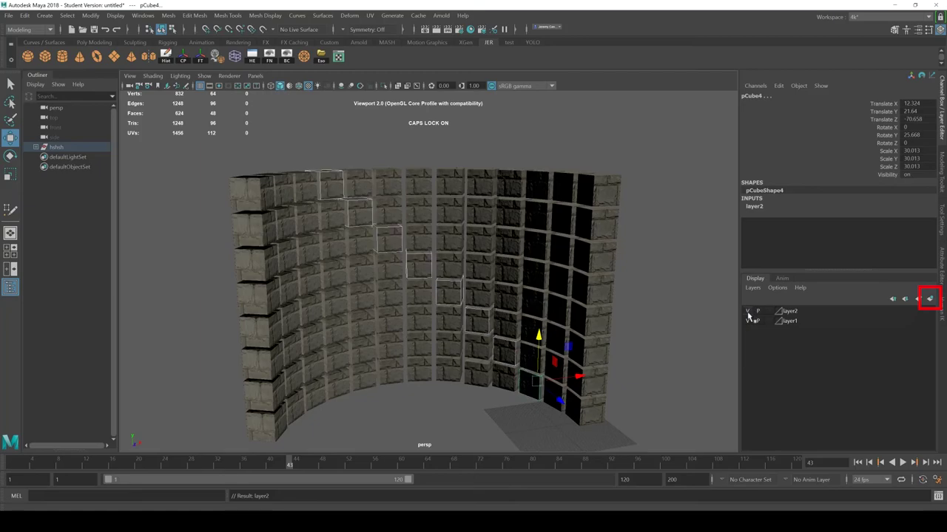
pyautogui.click(748, 313)
pyautogui.click(728, 315)
pyautogui.click(747, 313)
pyautogui.click(748, 313)
pyautogui.click(747, 313)
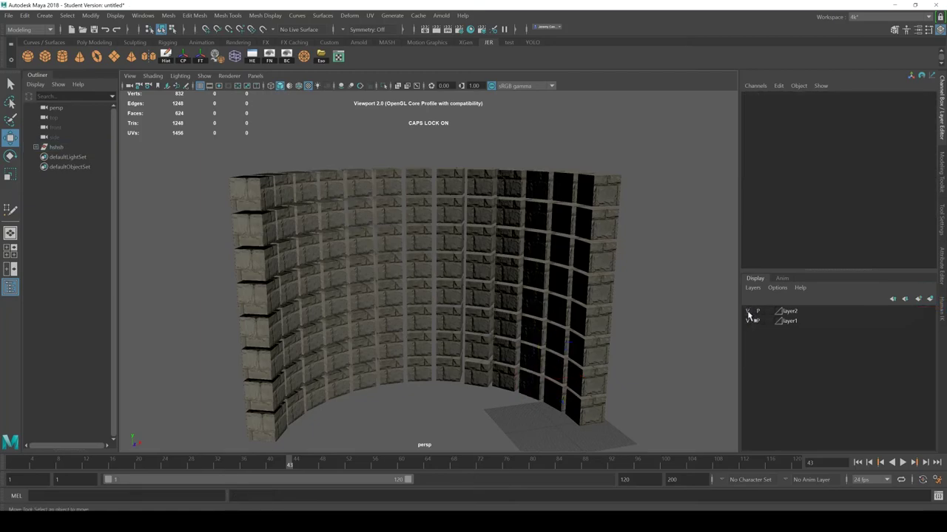
pyautogui.click(748, 312)
pyautogui.click(798, 313)
pyautogui.click(747, 312)
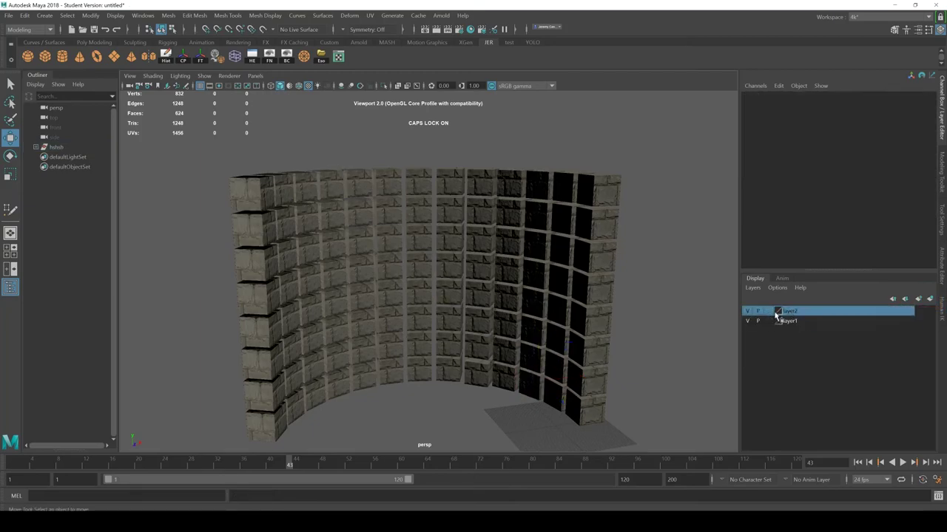
# - Select the objects assigned to layer2 and set the layer's display type to Reference
pyautogui.rightClick(776, 313)
pyautogui.click(806, 356)
pyautogui.keyDown('alt'); pyautogui.moveTo(646, 323); pyautogui.dragTo(625, 340); pyautogui.keyUp('alt')
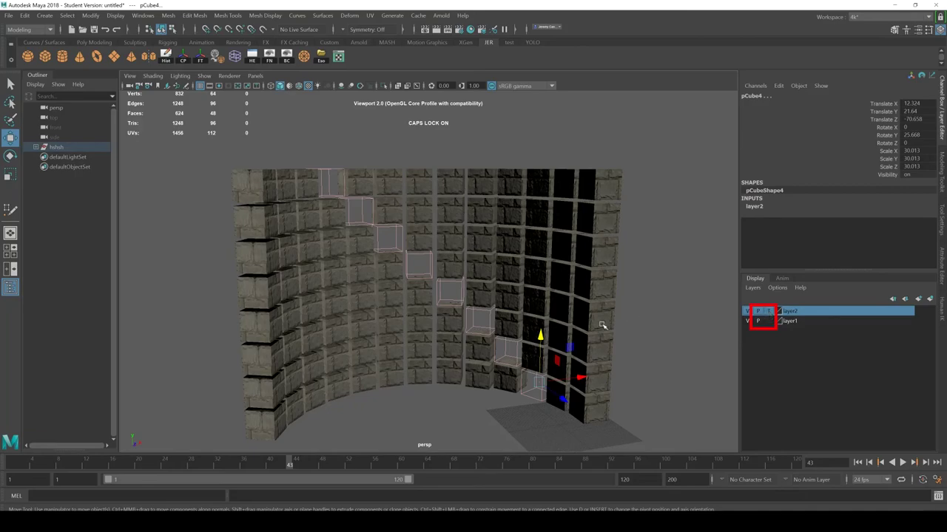
pyautogui.click(767, 312)
# - Try to pick the referenced diagonal blocks directly, area-select the wall blocks around them, and undo the last change
pyautogui.keyDown('alt'); pyautogui.moveTo(598, 322); pyautogui.dragTo(462, 174); pyautogui.keyUp('alt')
pyautogui.click(473, 320)
pyautogui.click(503, 401)
pyautogui.click(497, 349)
pyautogui.click(497, 309)
pyautogui.moveTo(570, 437); pyautogui.dragTo(496, 222)
pyautogui.keyDown('alt'); pyautogui.moveTo(496, 360); pyautogui.dragTo(373, 303); pyautogui.keyUp('alt')
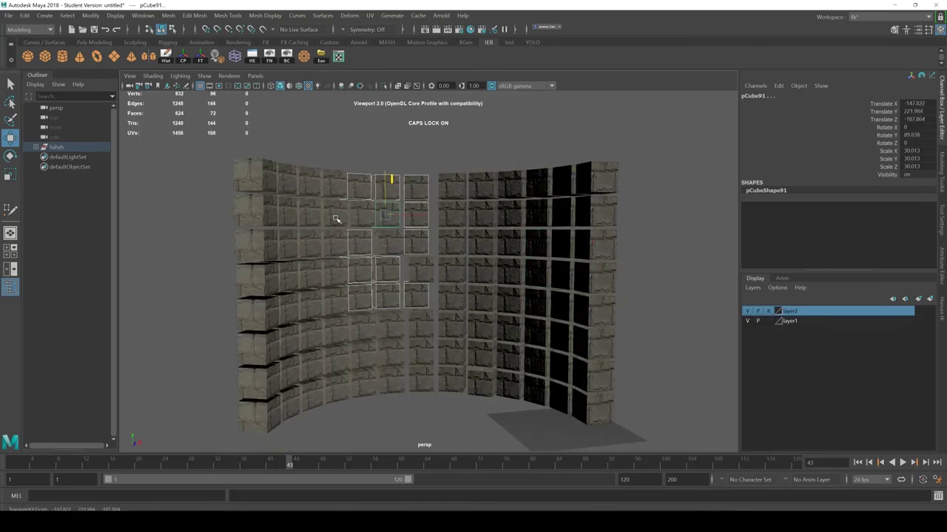
pyautogui.moveTo(394, 166); pyautogui.dragTo(318, 248)
pyautogui.keyDown('alt'); pyautogui.moveTo(494, 255); pyautogui.dragTo(459, 400); pyautogui.keyUp('alt')
pyautogui.hotkey('ctrl', 'z')
# - Area-select the whole curved wall, move the unreferenced blocks down away from the diagonal blocks, and clear the selection
pyautogui.scroll(-4, 471, 342)
pyautogui.keyDown('shift'); pyautogui.moveTo(572, 185); pyautogui.dragTo(278, 367); pyautogui.keyUp('shift')
pyautogui.keyDown('alt'); pyautogui.moveTo(335, 338); pyautogui.dragTo(285, 179); pyautogui.keyUp('alt')
pyautogui.moveTo(232, 152); pyautogui.dragTo(581, 396)
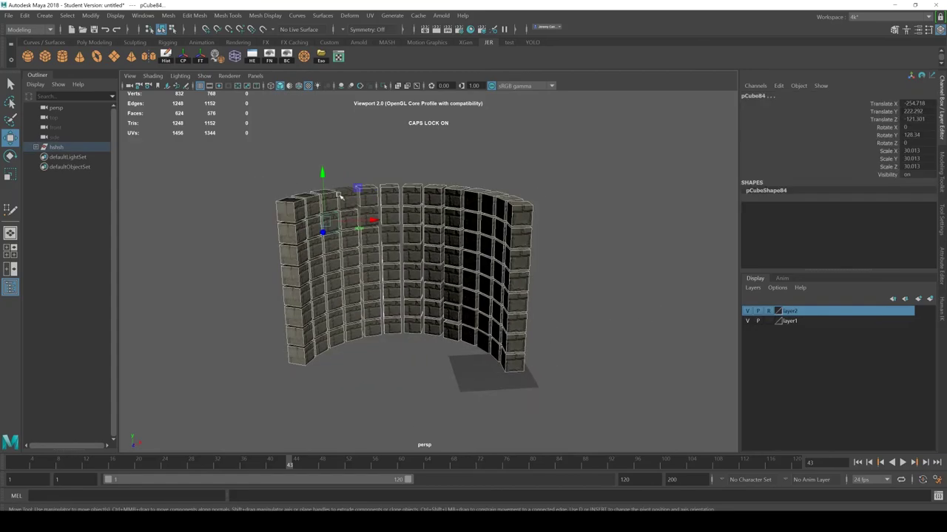
pyautogui.moveTo(322, 176); pyautogui.dragTo(363, 350)
pyautogui.click(490, 287)
pyautogui.keyDown('alt'); pyautogui.moveTo(547, 283); pyautogui.dragTo(651, 270); pyautogui.keyUp('alt')
pyautogui.keyDown('alt'); pyautogui.moveTo(785, 323); pyautogui.dragTo(507, 380); pyautogui.keyUp('alt')
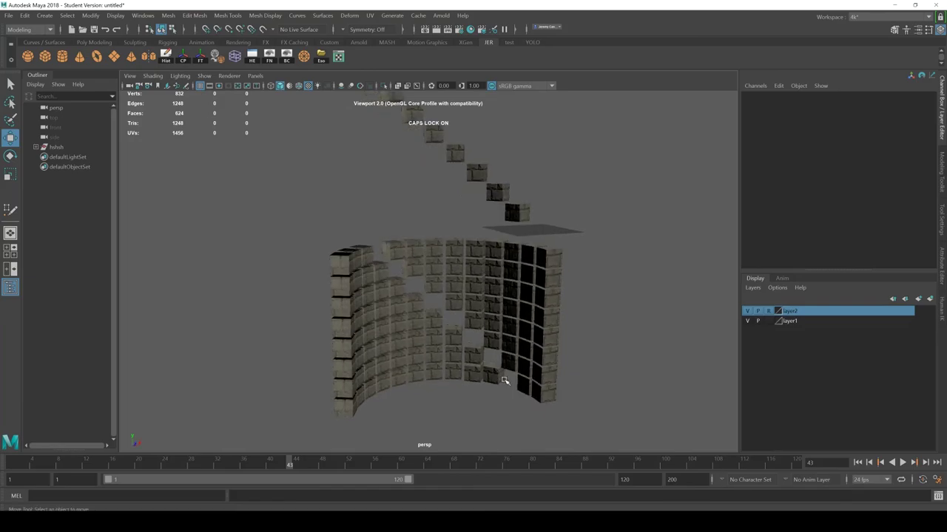
pyautogui.keyDown('alt'); pyautogui.moveTo(511, 292); pyautogui.dragTo(508, 360, button='middle'); pyautogui.keyUp('alt')
pyautogui.keyDown('alt'); pyautogui.moveTo(507, 360); pyautogui.dragTo(553, 337); pyautogui.keyUp('alt')
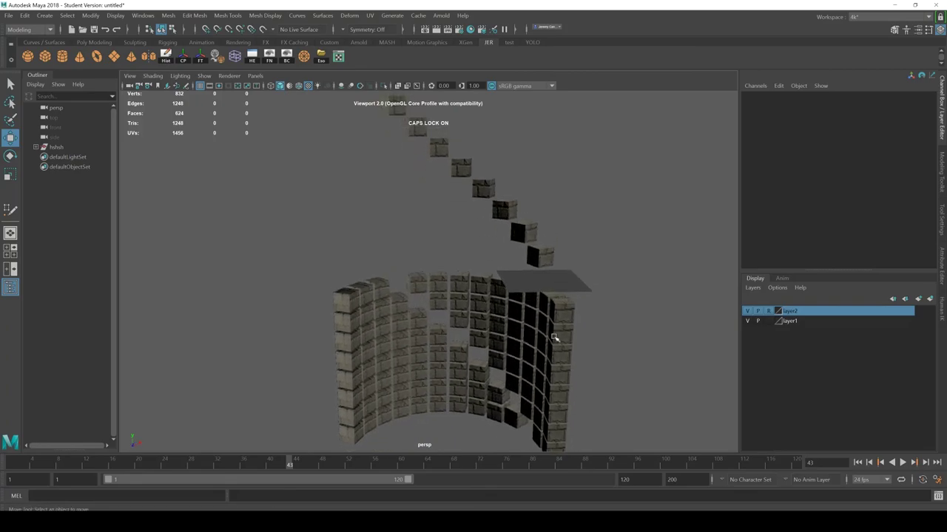